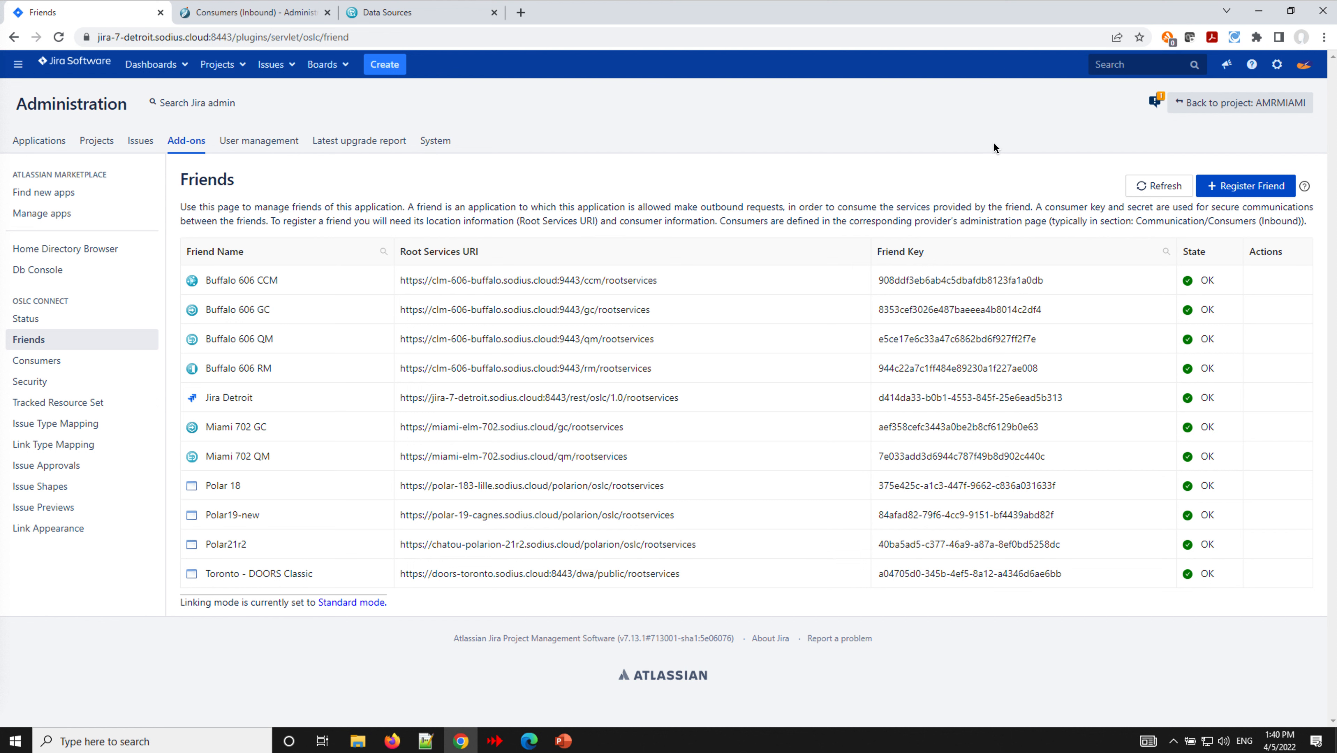
# - Start a friend registration titled 'Miami 702 CCM' with the ccm rootservices URL
pyautogui.click(1253, 188)
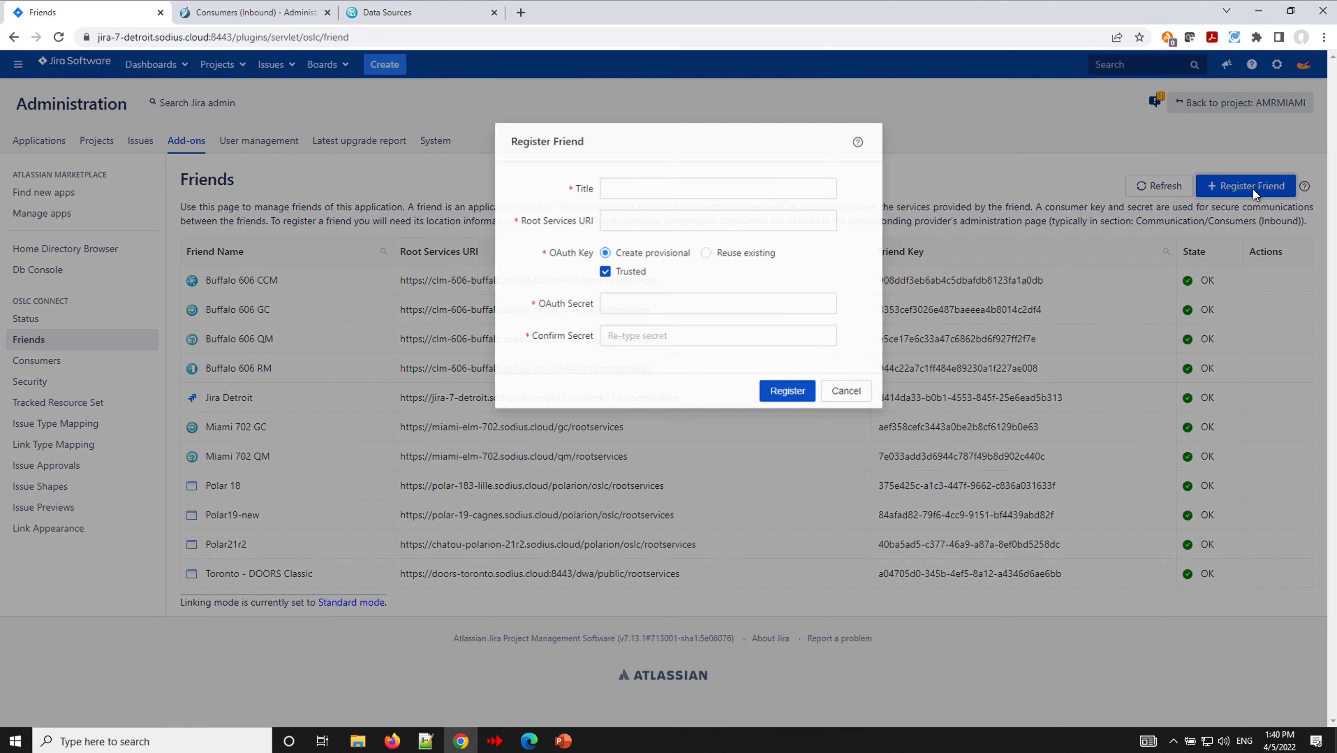
pyautogui.write('Miami ')
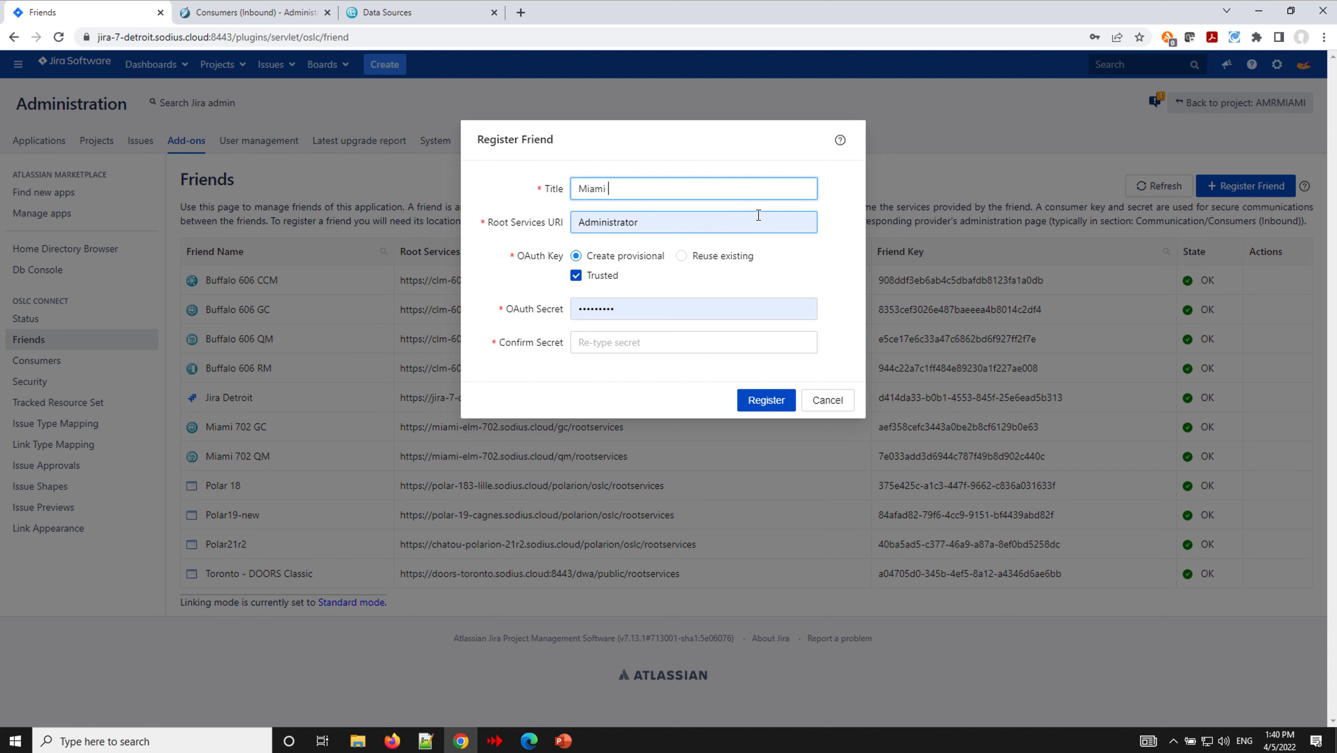
pyautogui.write('702 CCM')
pyautogui.click(680, 219)
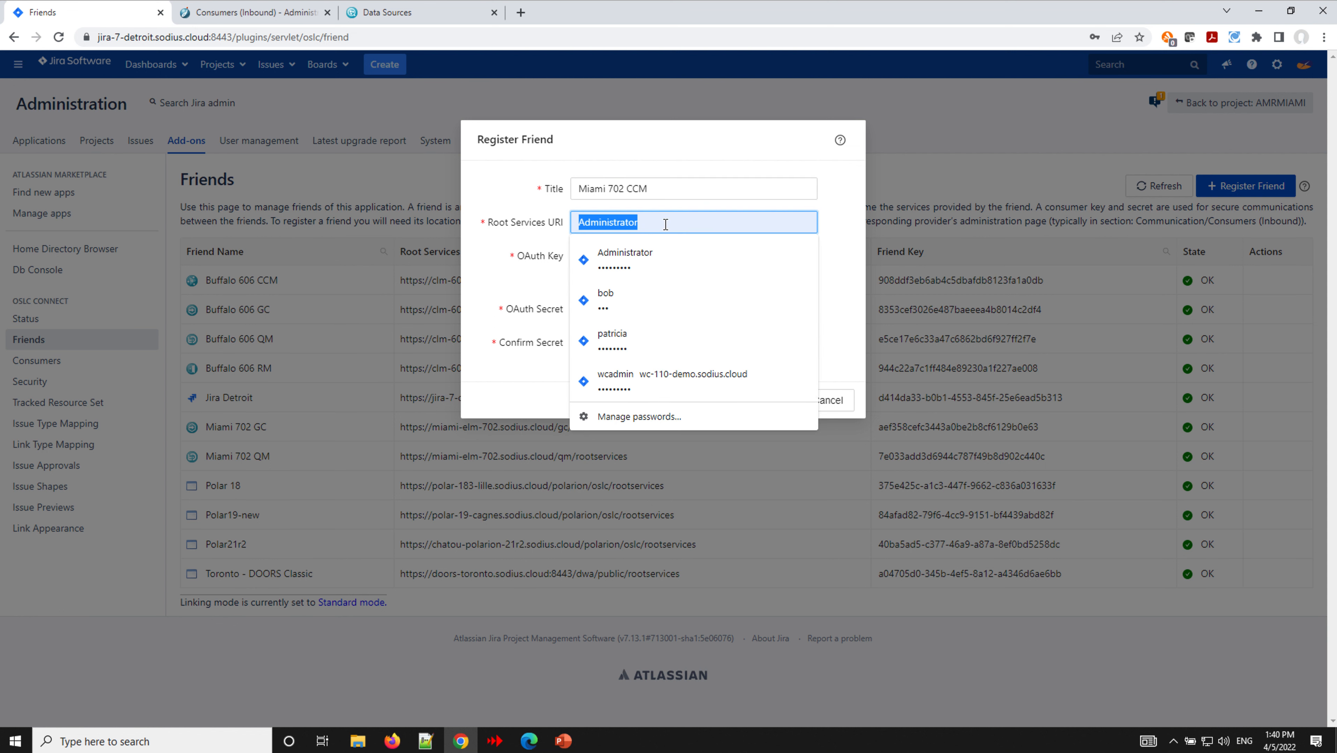
pyautogui.hotkey('ctrl', 'v')
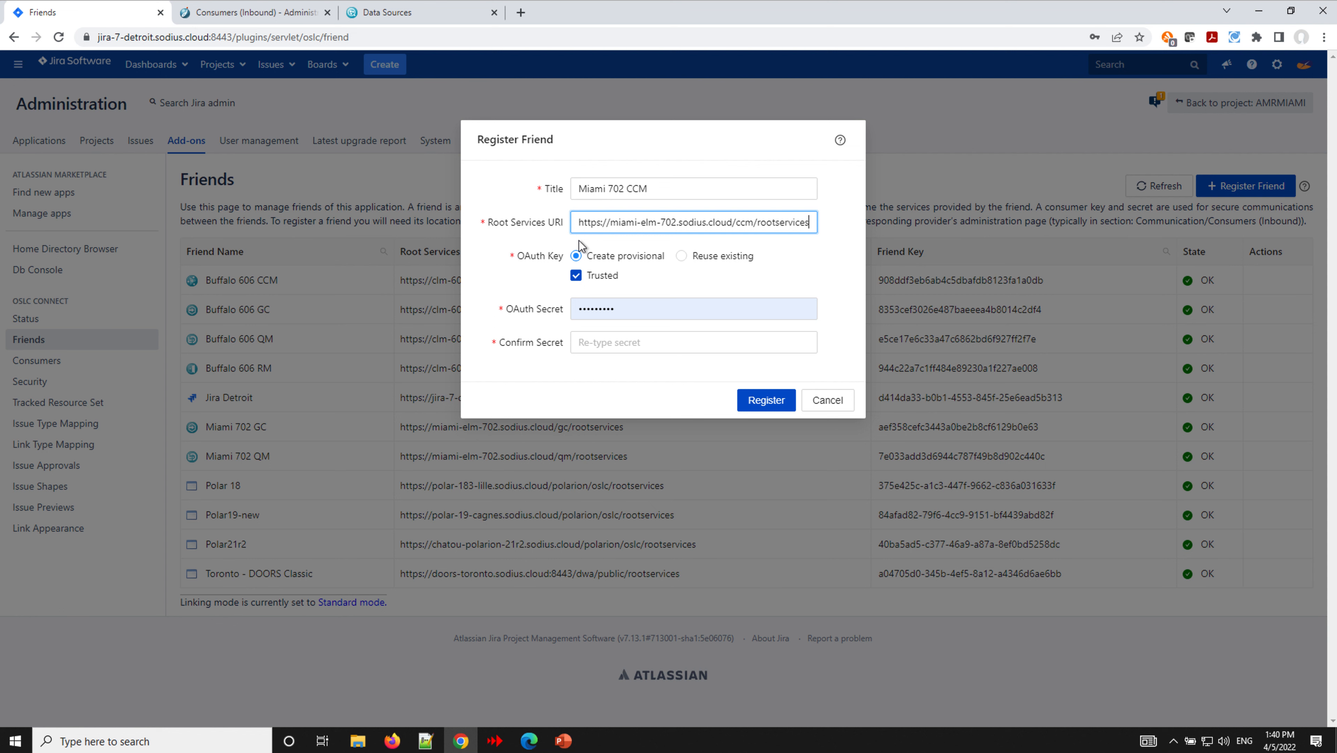
# - Enter and confirm the OAuth secret, register the friend, and copy its provisional key
pyautogui.doubleClick(638, 309)
pyautogui.write('••••')
pyautogui.press('Tab')
pyautogui.write('••••')
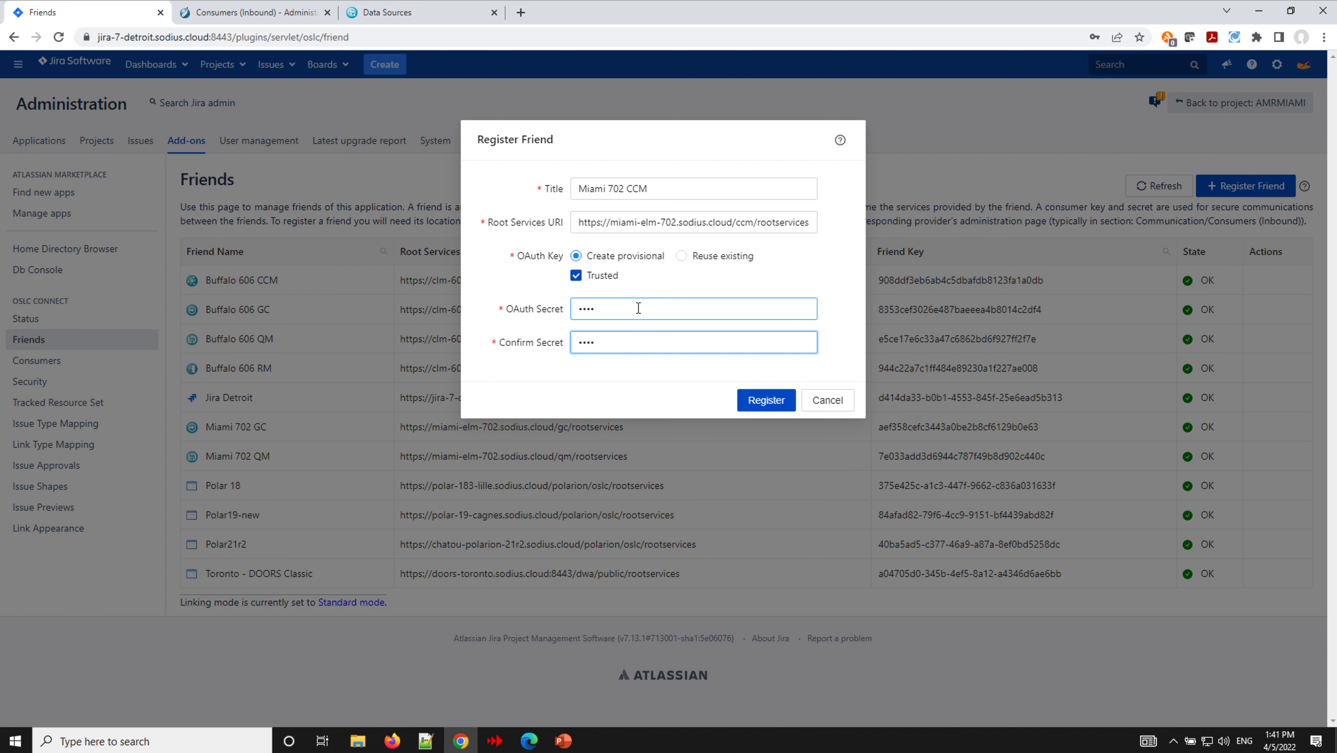
pyautogui.click(748, 402)
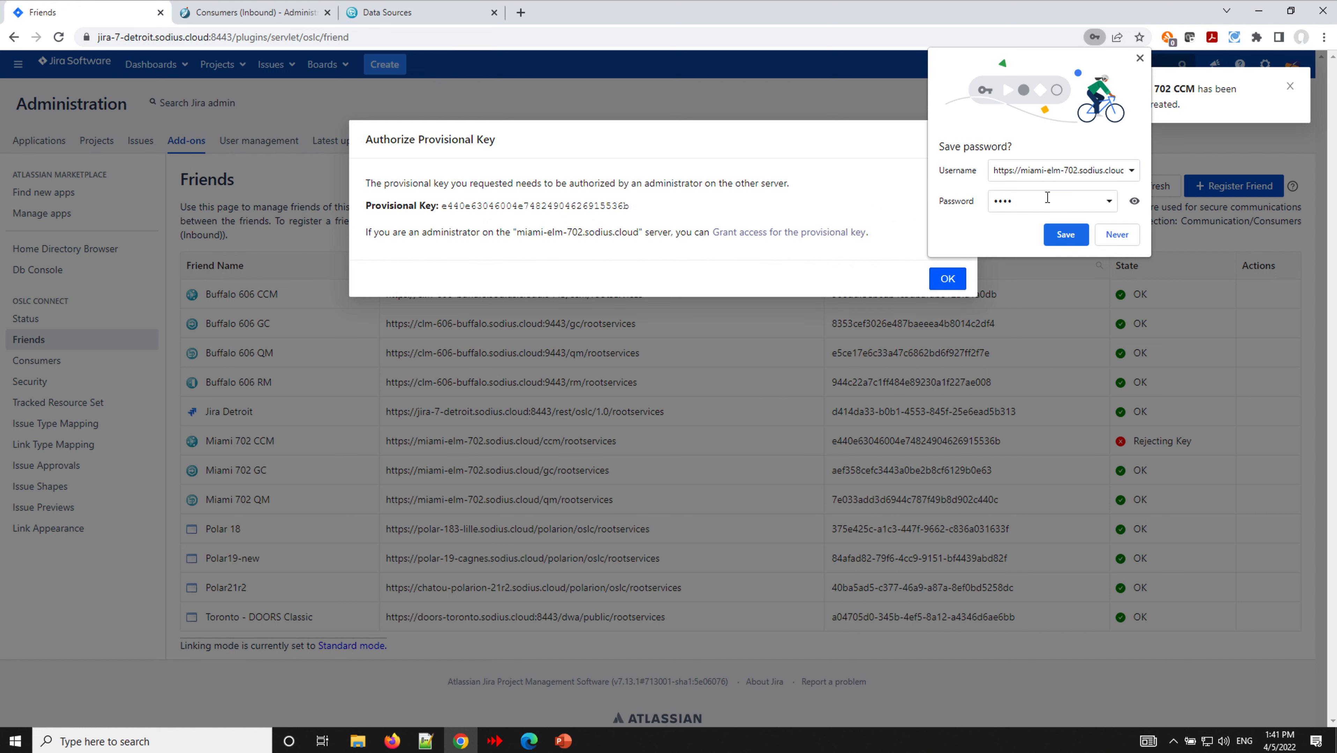
pyautogui.click(1141, 58)
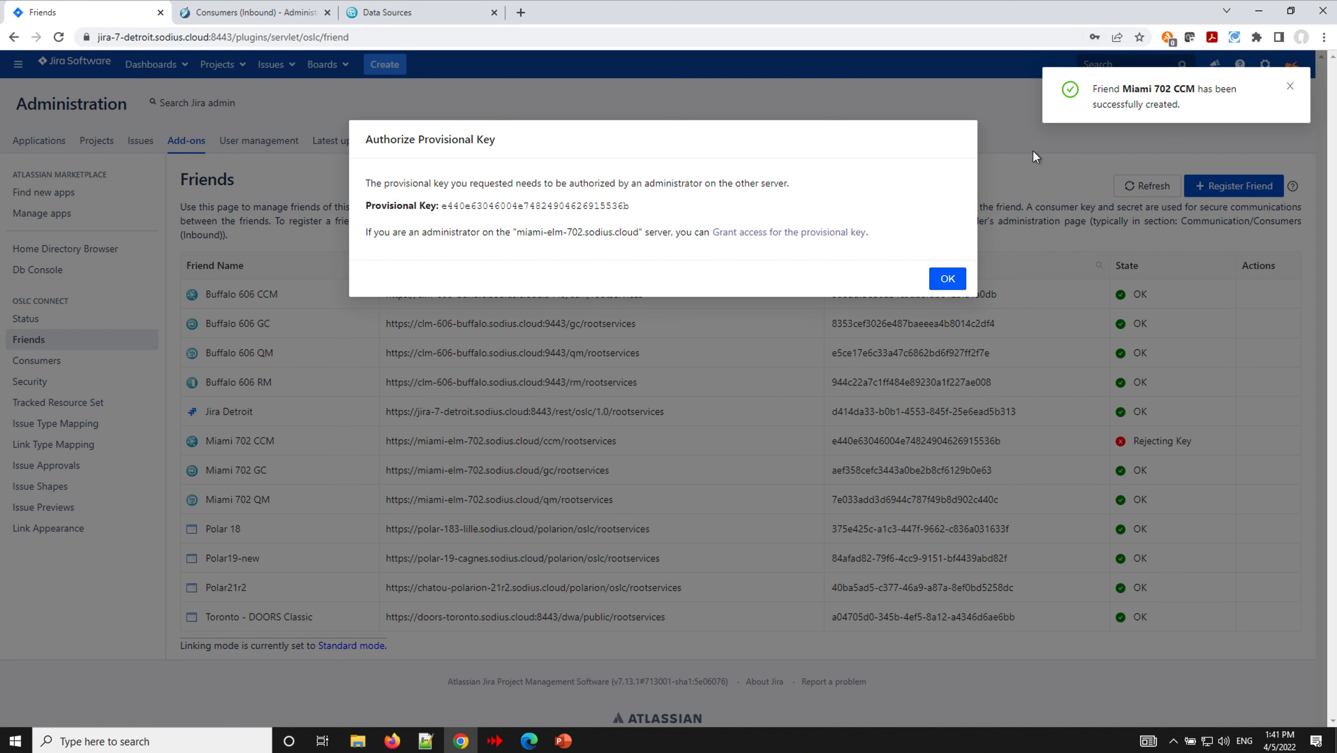
pyautogui.doubleClick(485, 207)
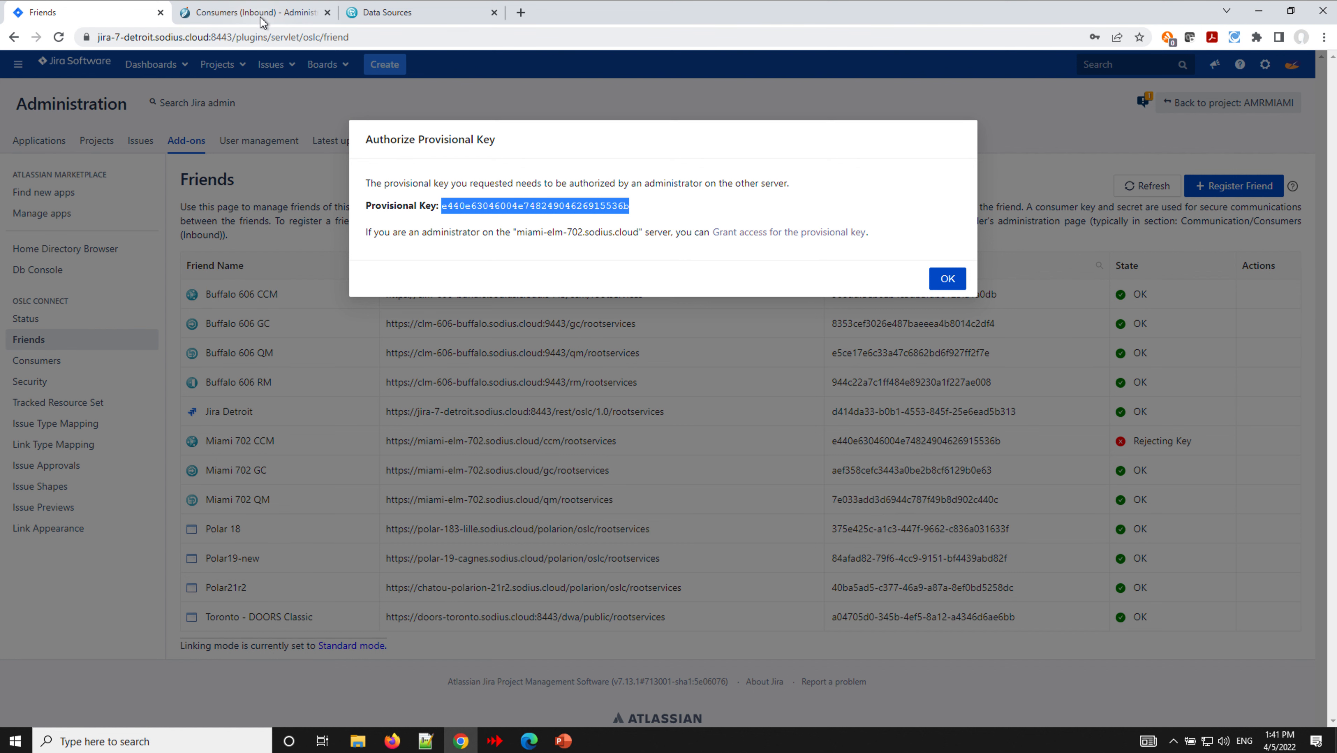
# - Reload the EWM OAuth Consumers page and log in so the Jira key shows Pending
pyautogui.click(273, 18)
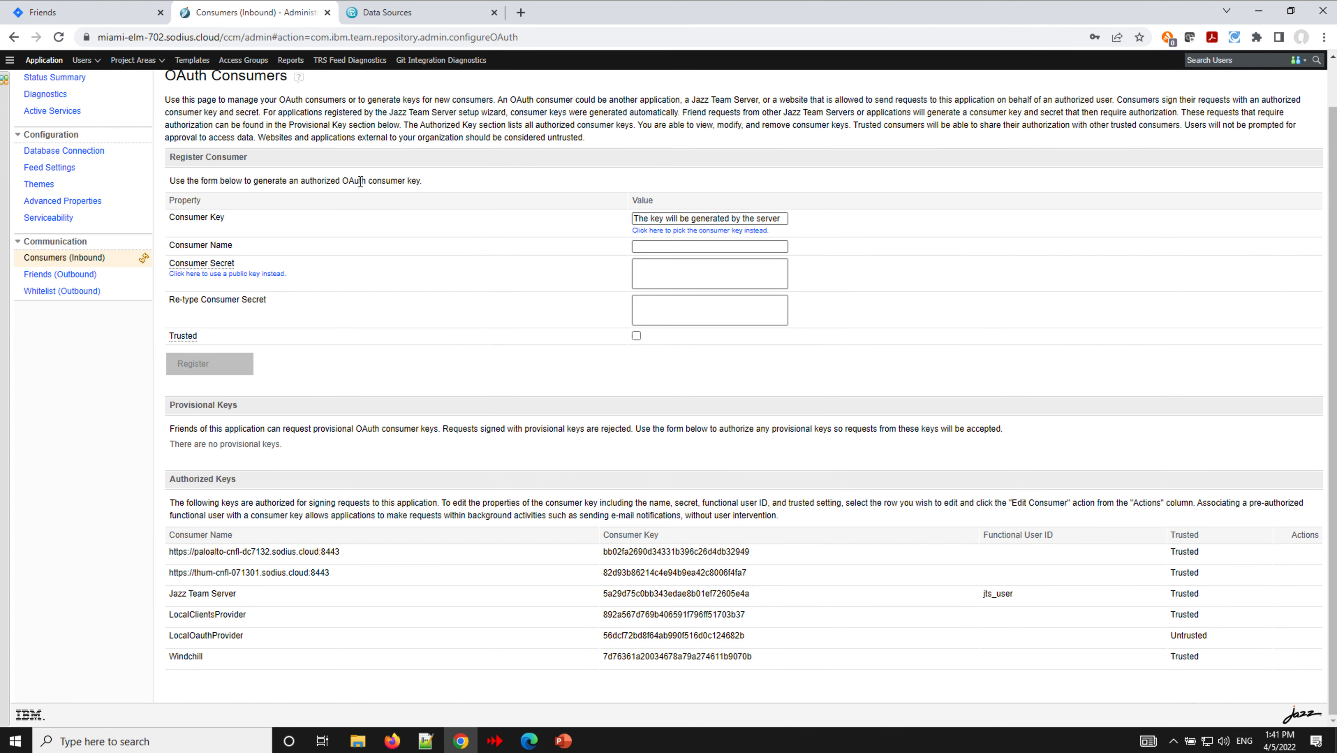
pyautogui.scroll(1, 360, 182)
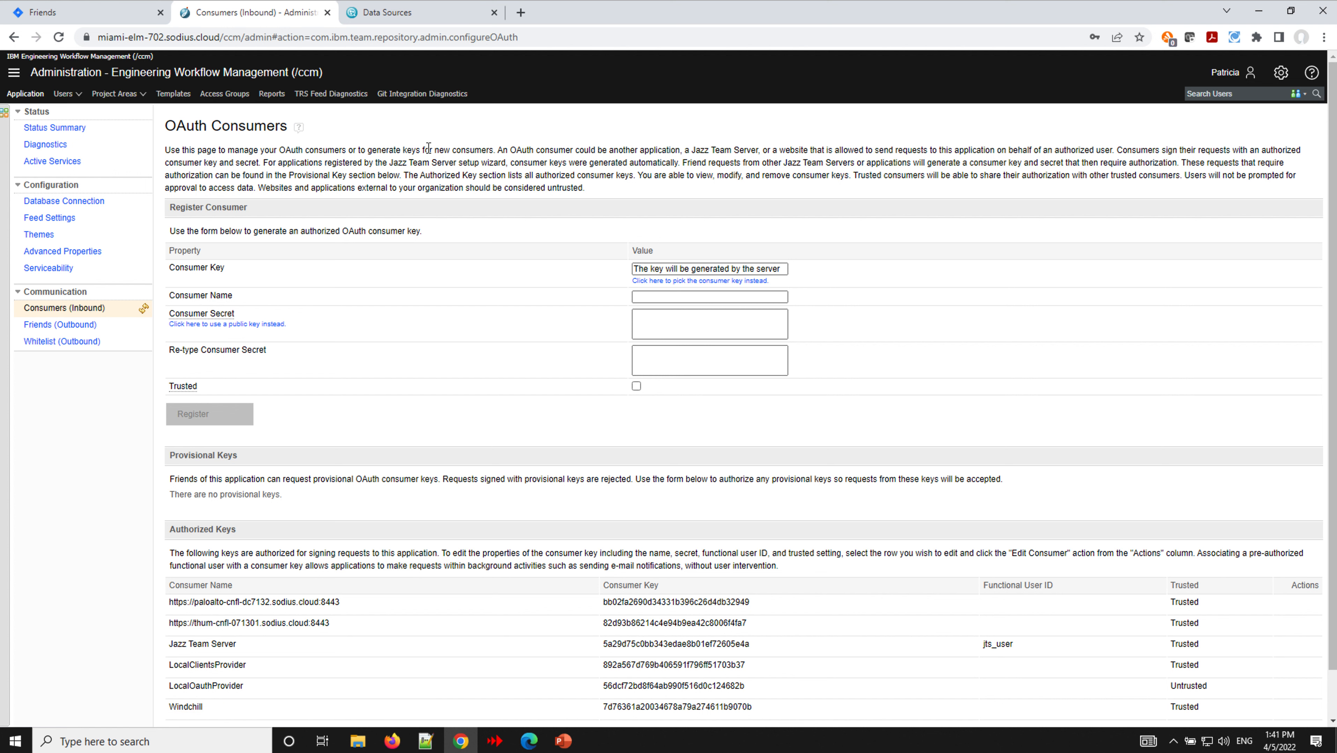
pyautogui.click(60, 39)
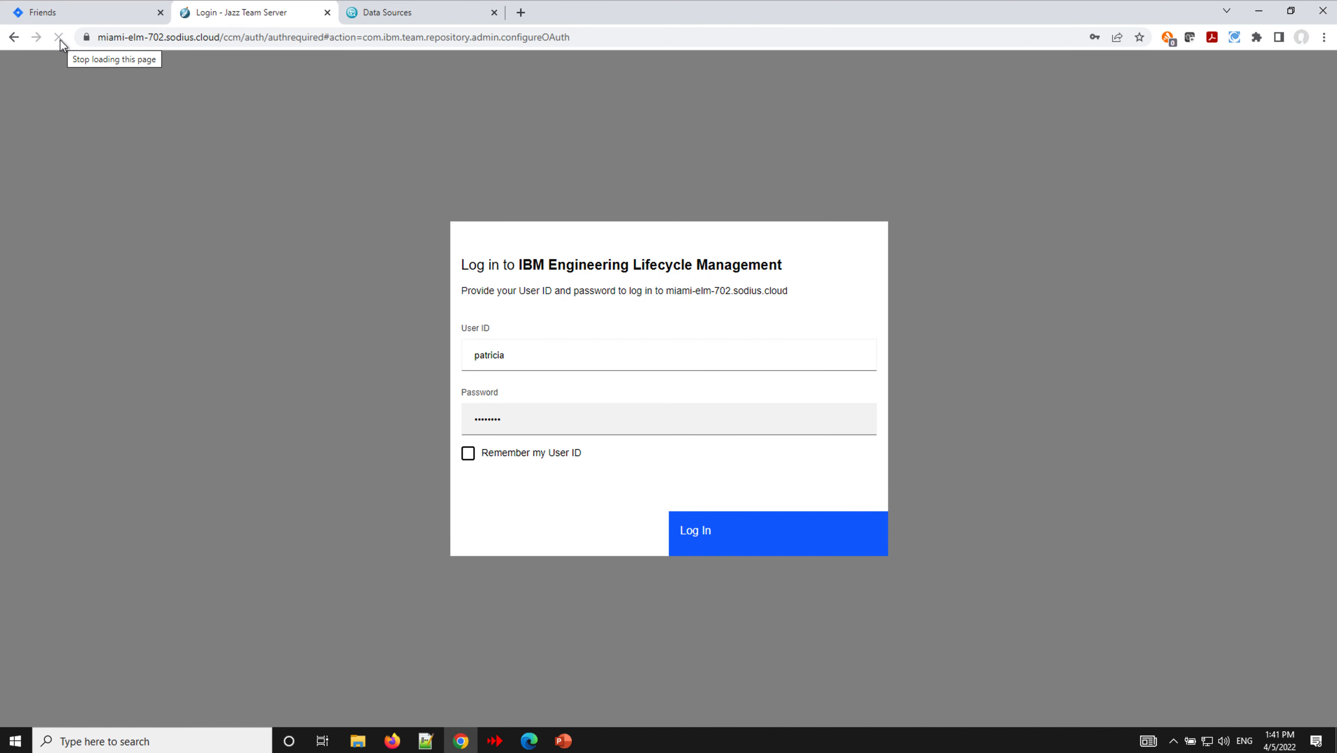
pyautogui.click(752, 536)
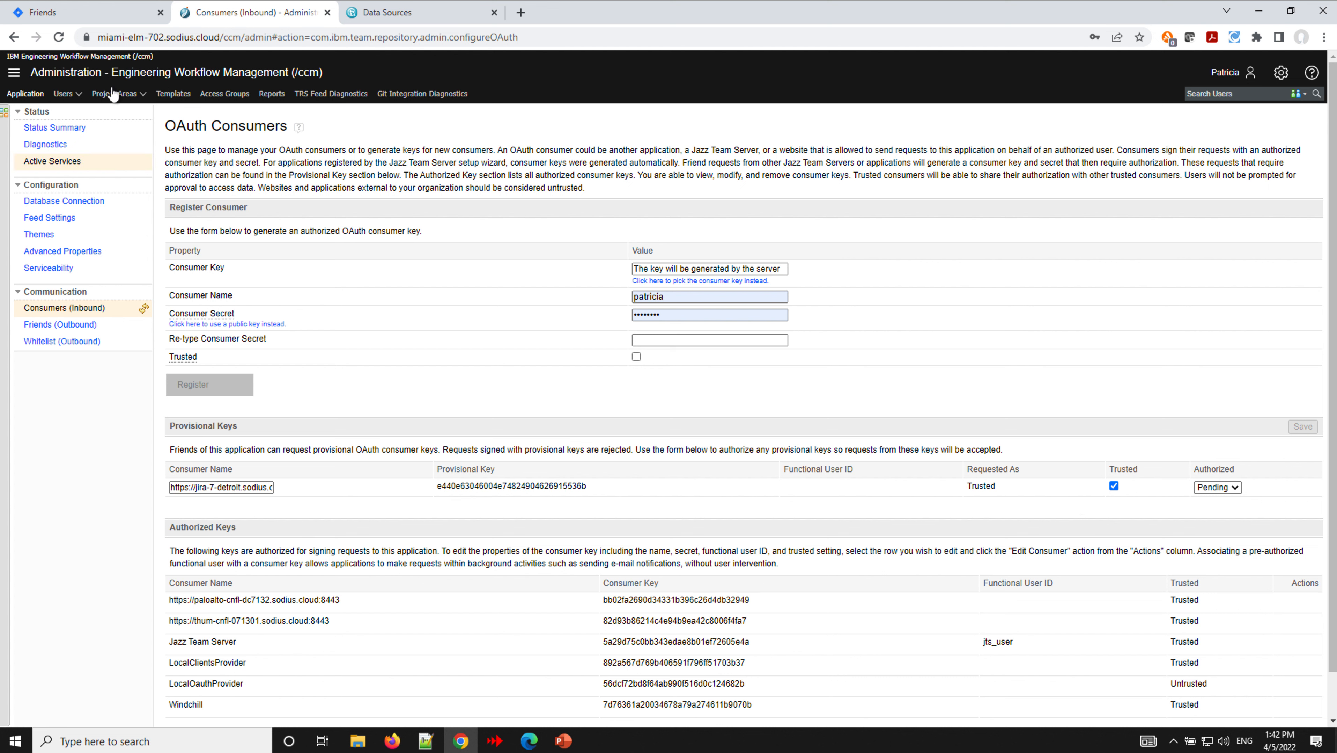
# - Close the Authorize Provisional Key notice and refresh Jira's Friends list
pyautogui.click(105, 18)
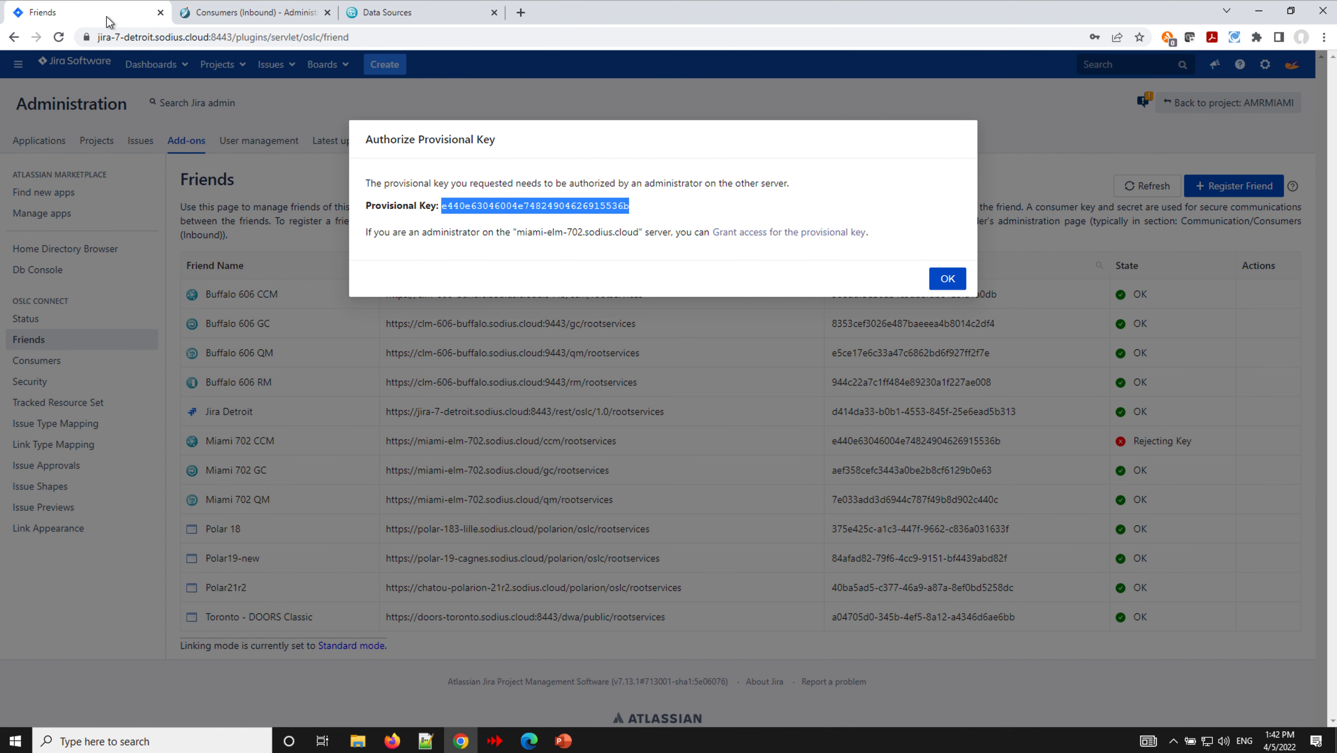
pyautogui.click(955, 279)
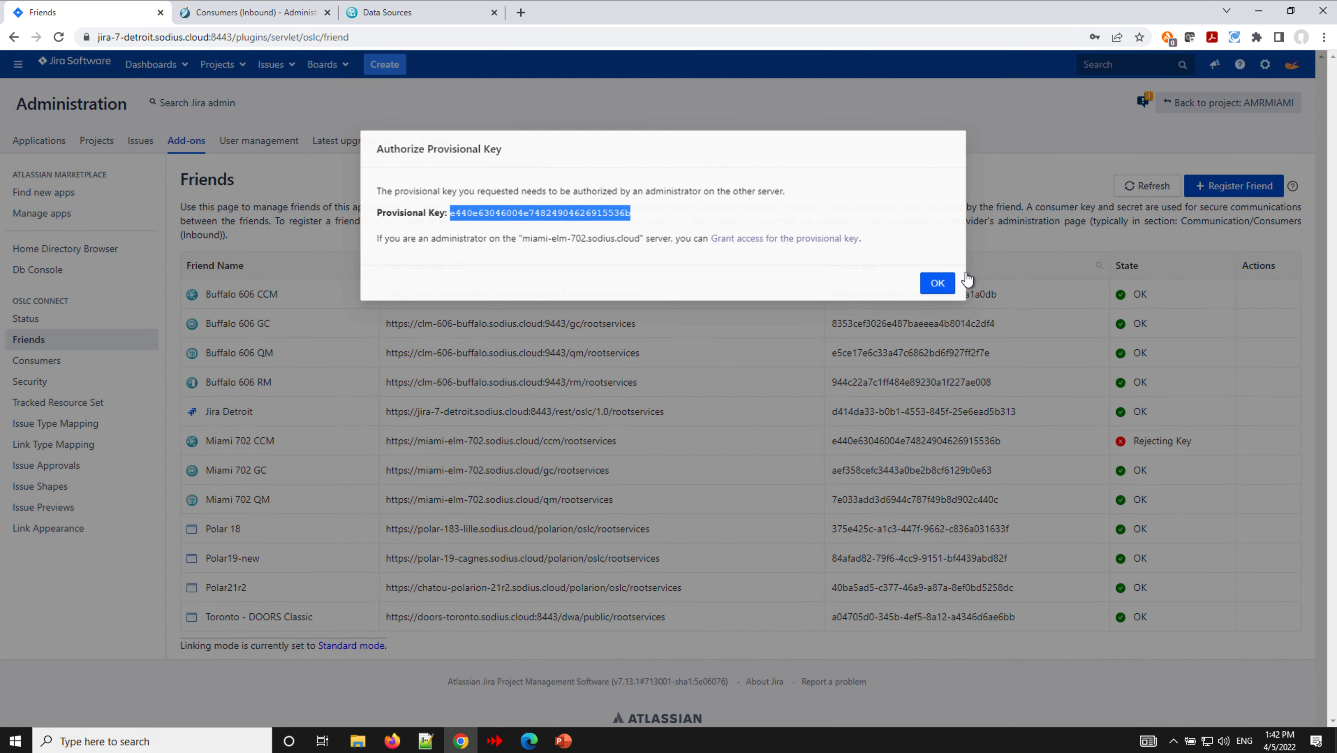
pyautogui.click(1159, 186)
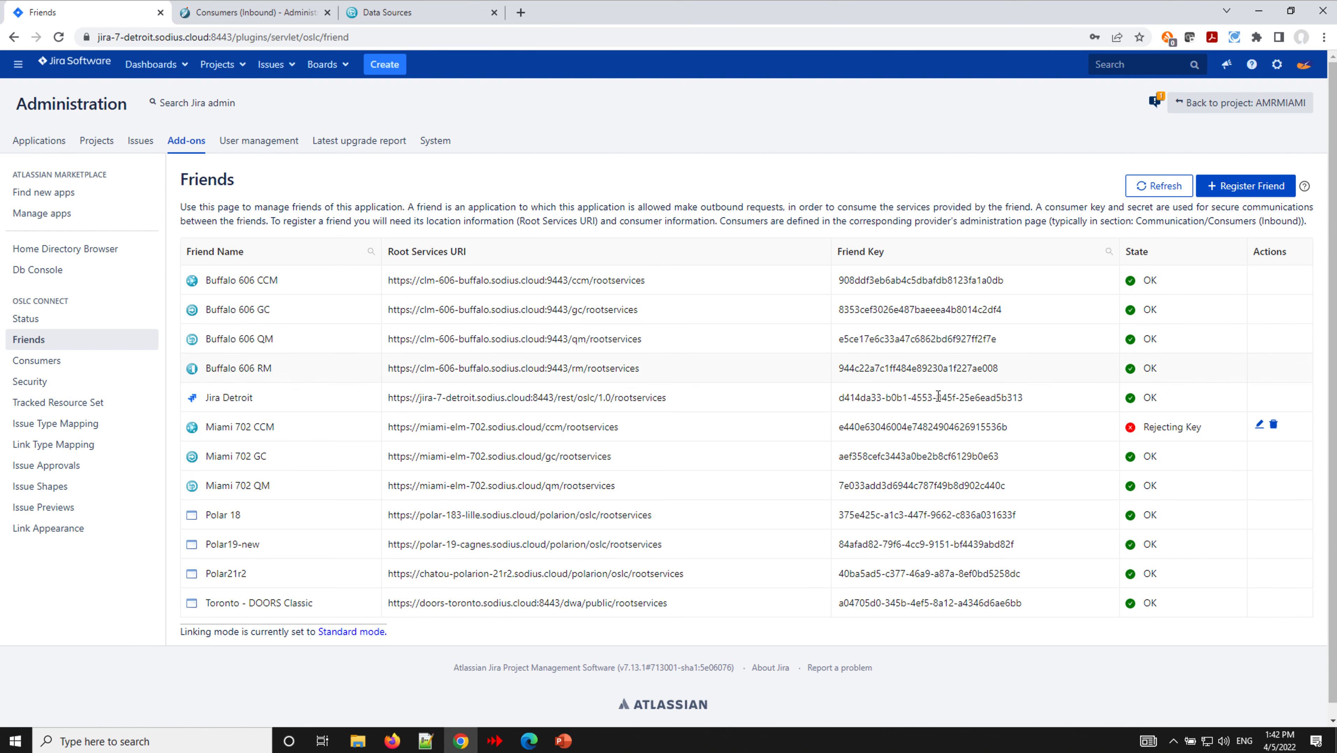
pyautogui.moveTo(1185, 427)
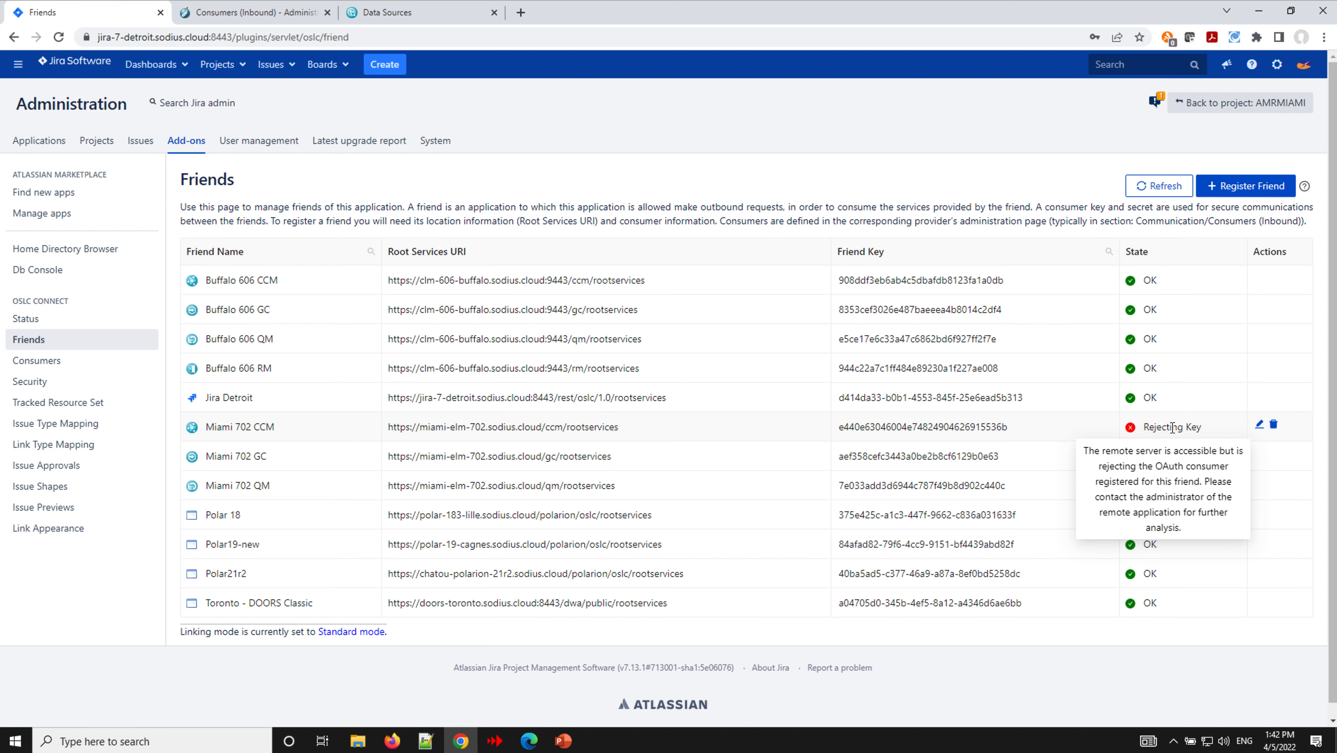
# - Set the Jira Detroit provisional key to Approve in Consumers (Inbound) and save it
pyautogui.click(254, 15)
pyautogui.click(1234, 489)
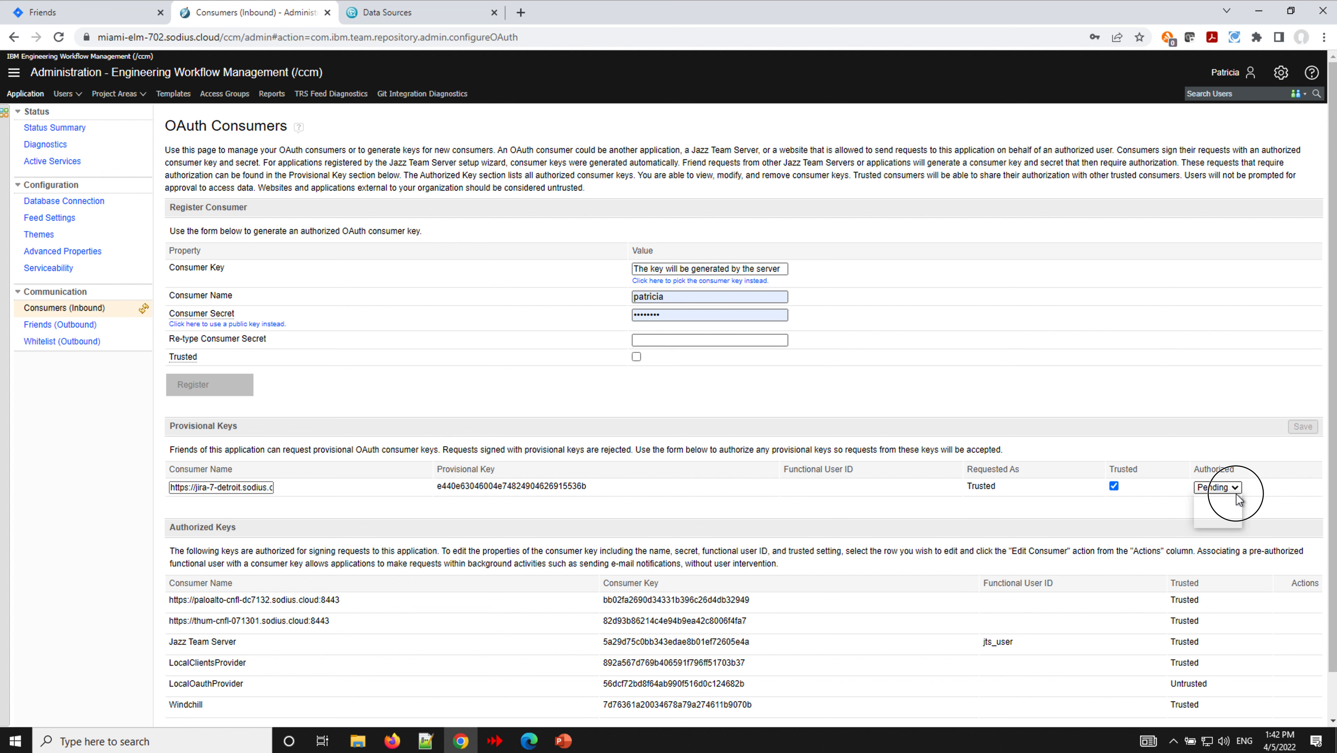
pyautogui.click(1233, 509)
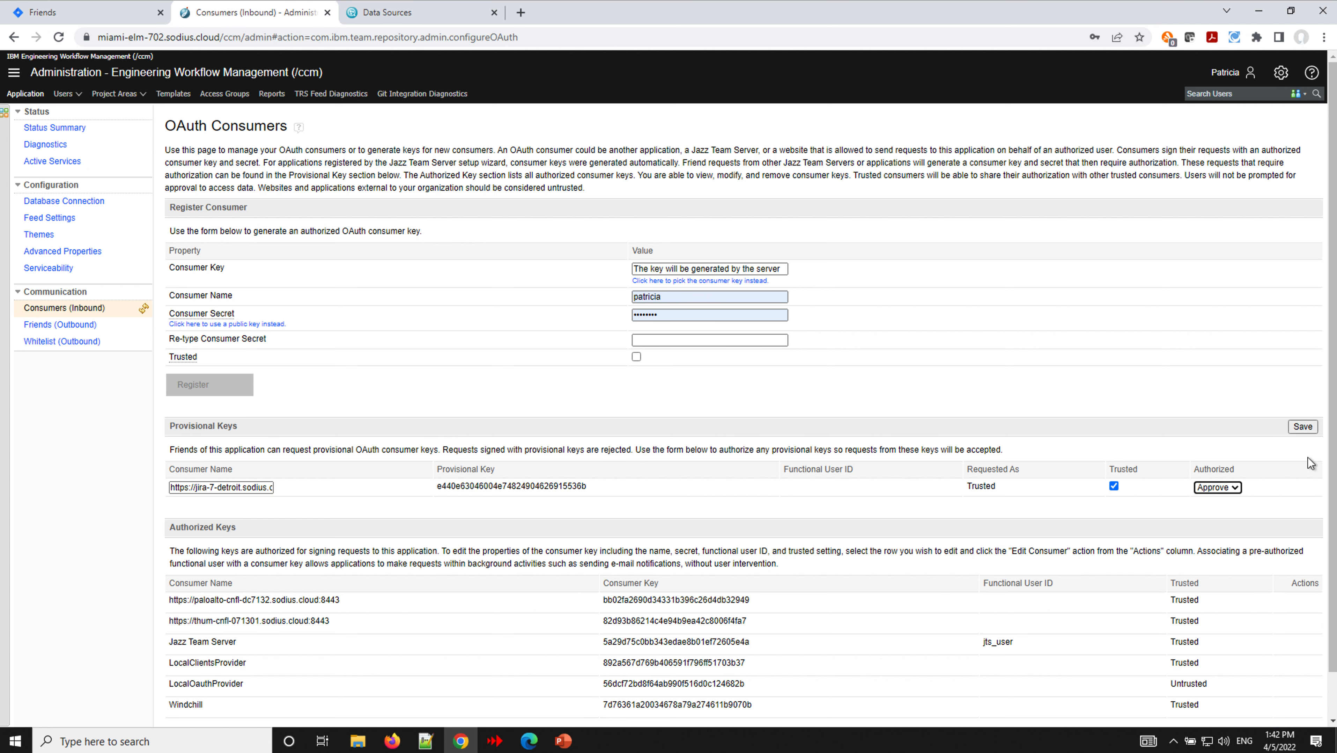
pyautogui.click(1304, 426)
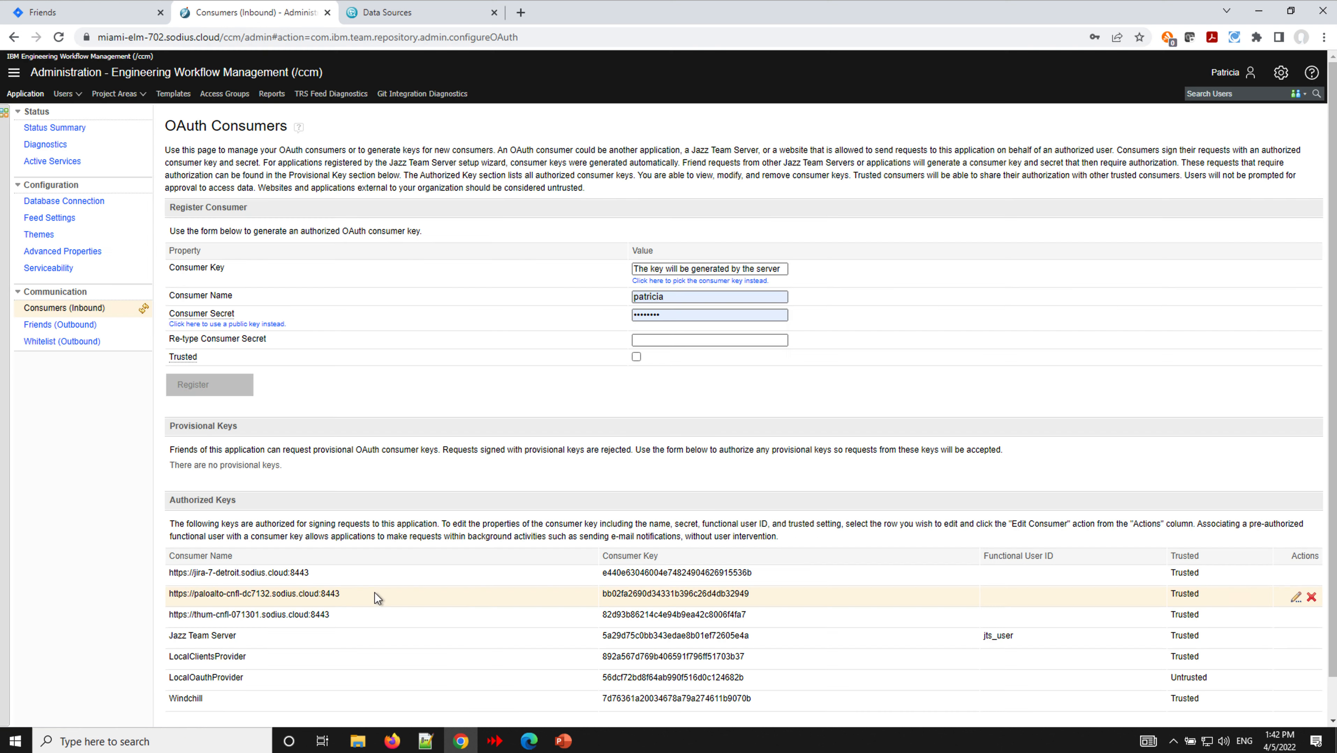
pyautogui.scroll(-2, 403, 595)
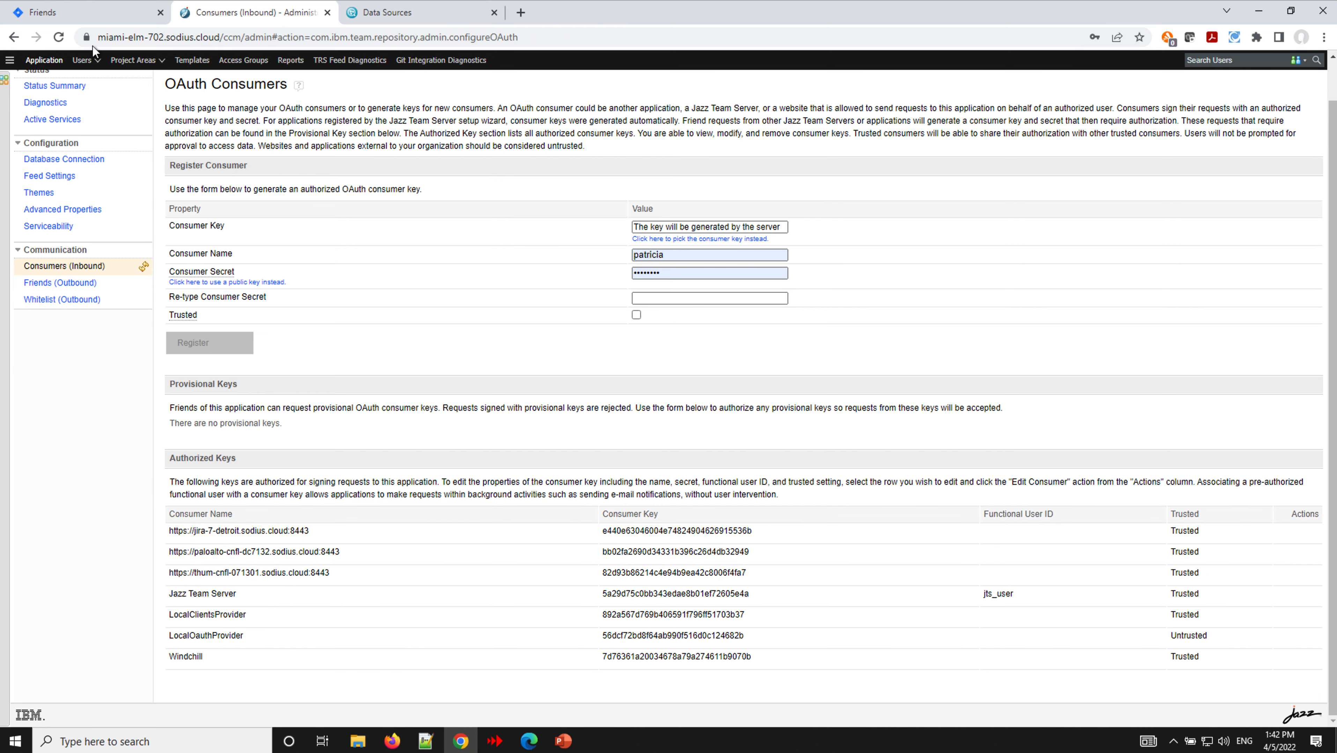
pyautogui.click(87, 15)
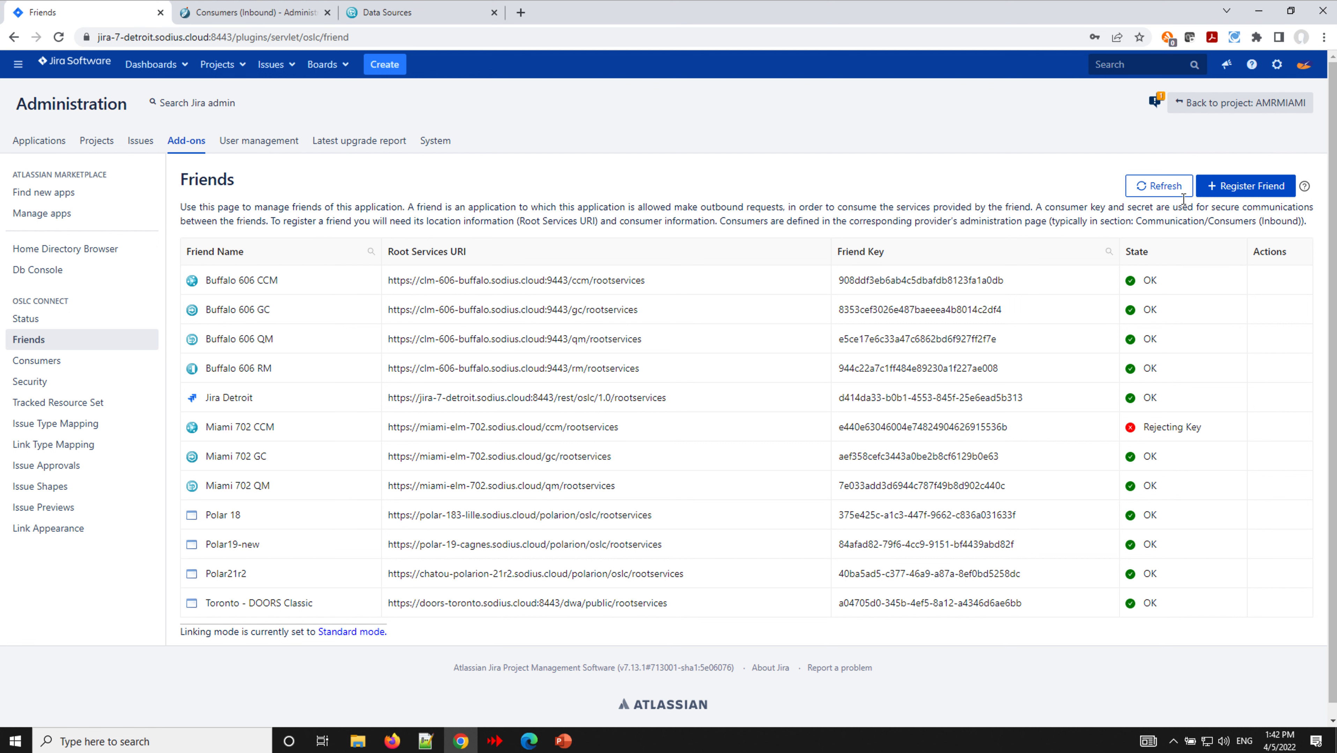
# - Refresh Friends until Miami 702 CCM shows OK, then start registering another friend
pyautogui.click(1170, 196)
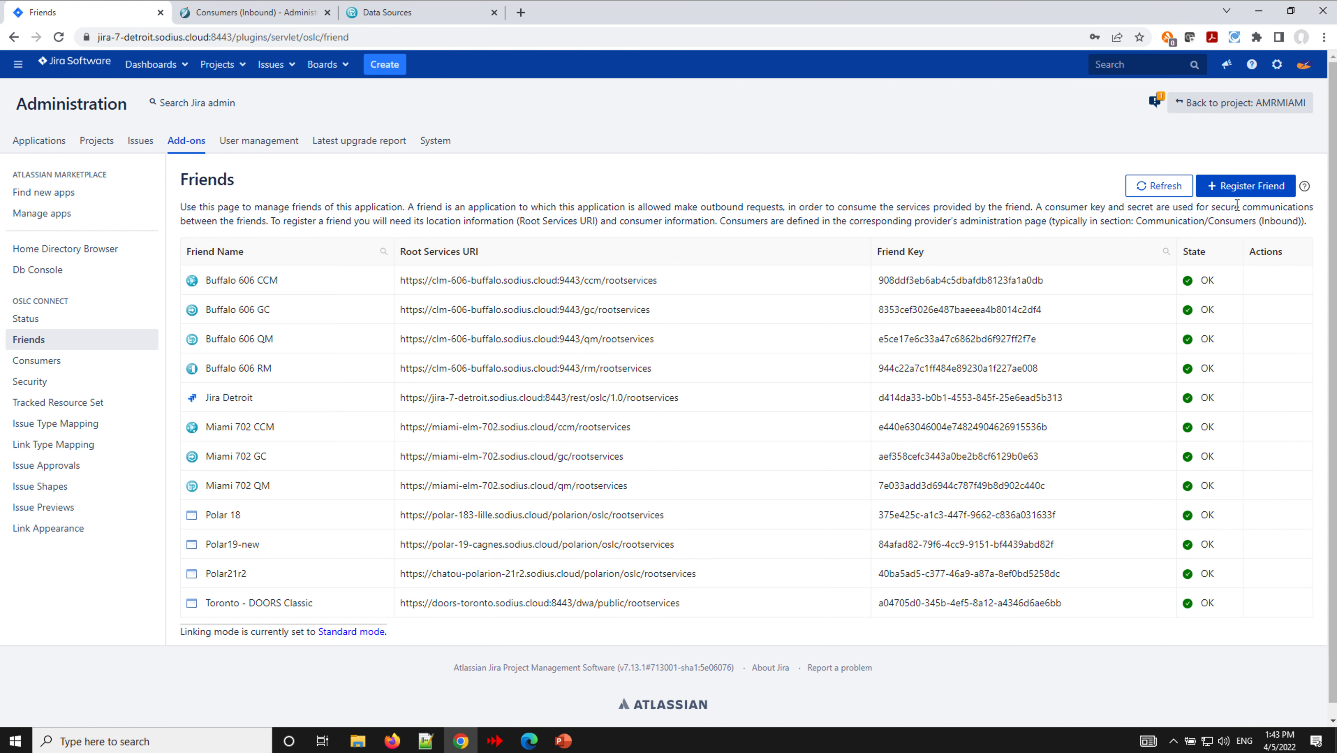
pyautogui.click(1241, 185)
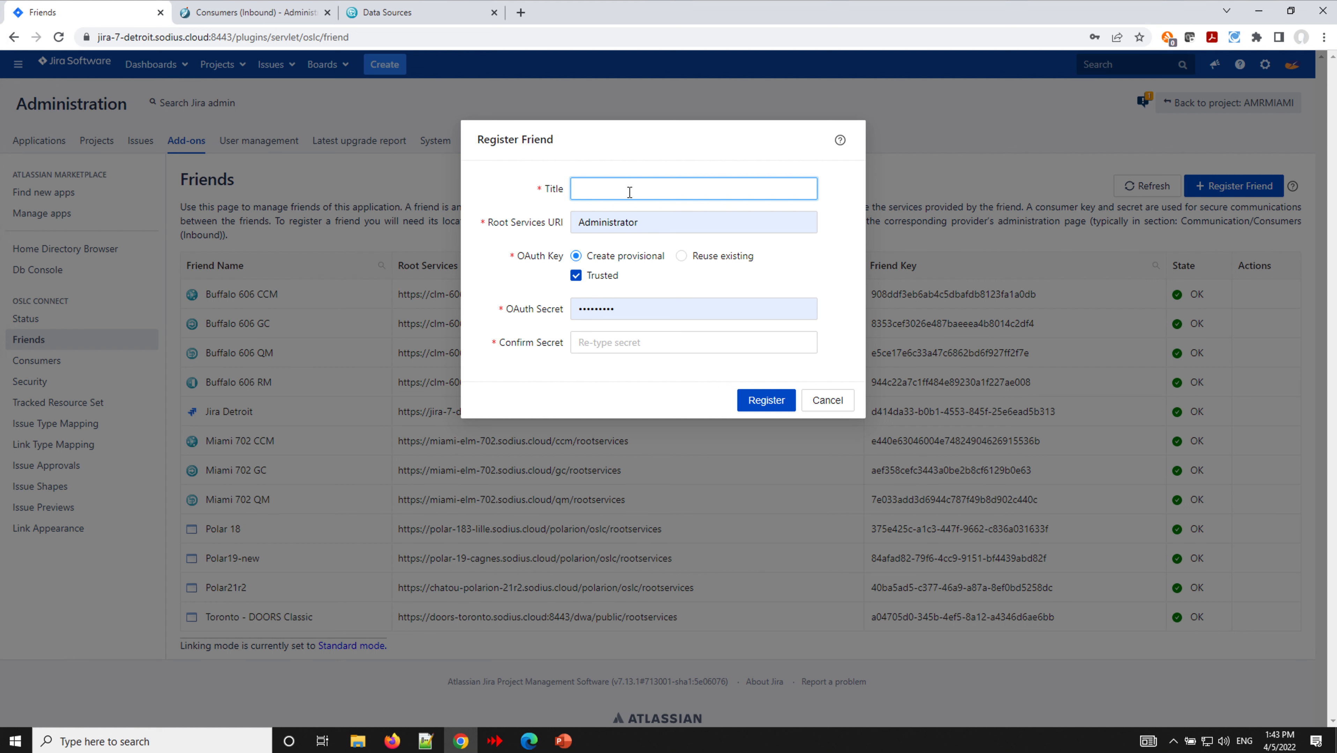
# - Fill in friend 'Miami DNG 702' with the rm rootservices URL and a confirmed secret
pyautogui.write('Miami DNG 702')
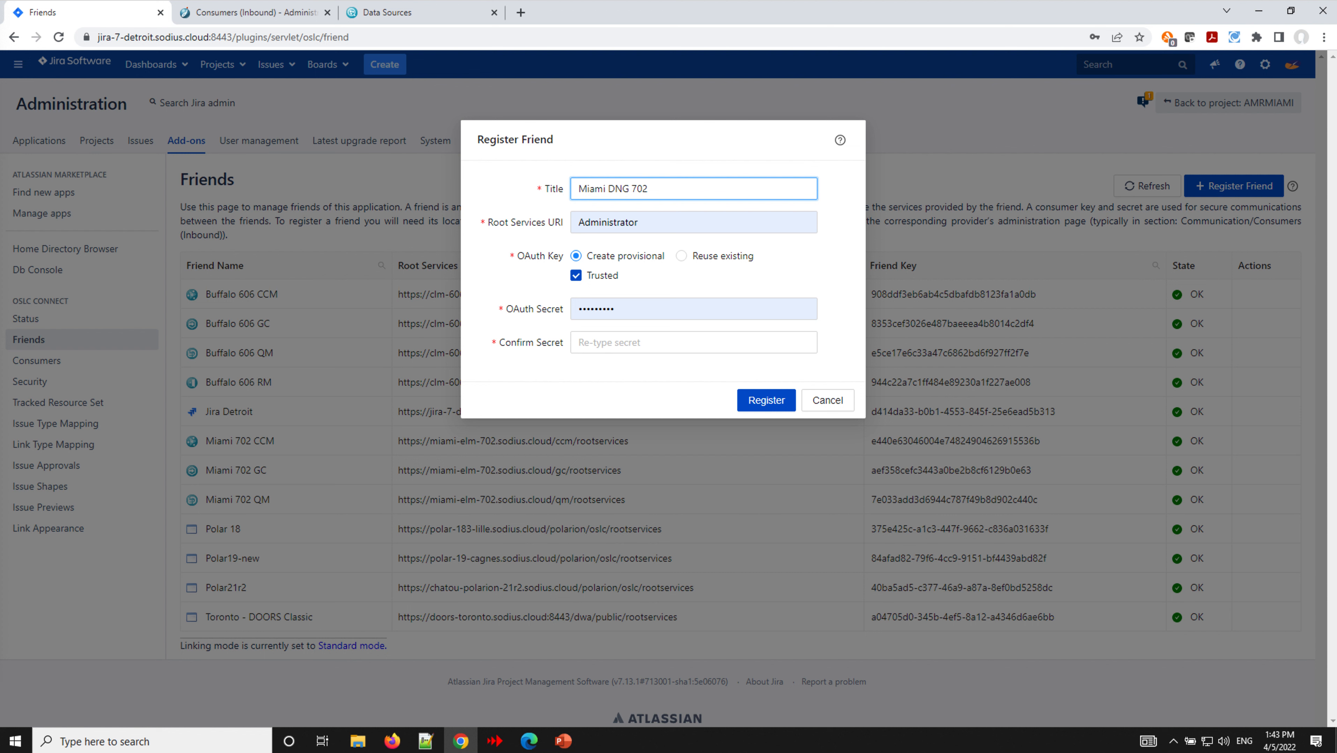
pyautogui.doubleClick(697, 228)
pyautogui.hotkey('ctrl', 'v')
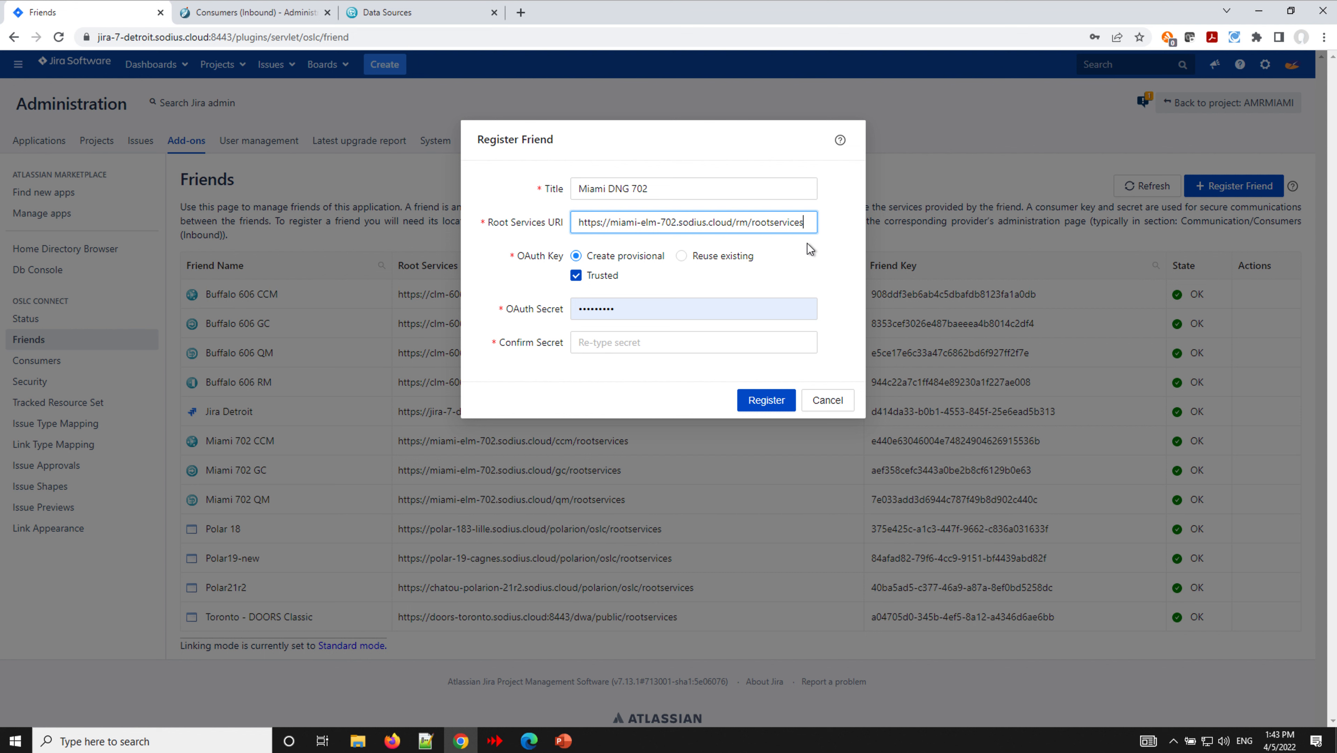
pyautogui.doubleClick(682, 306)
pyautogui.write('••••')
pyautogui.click(652, 338)
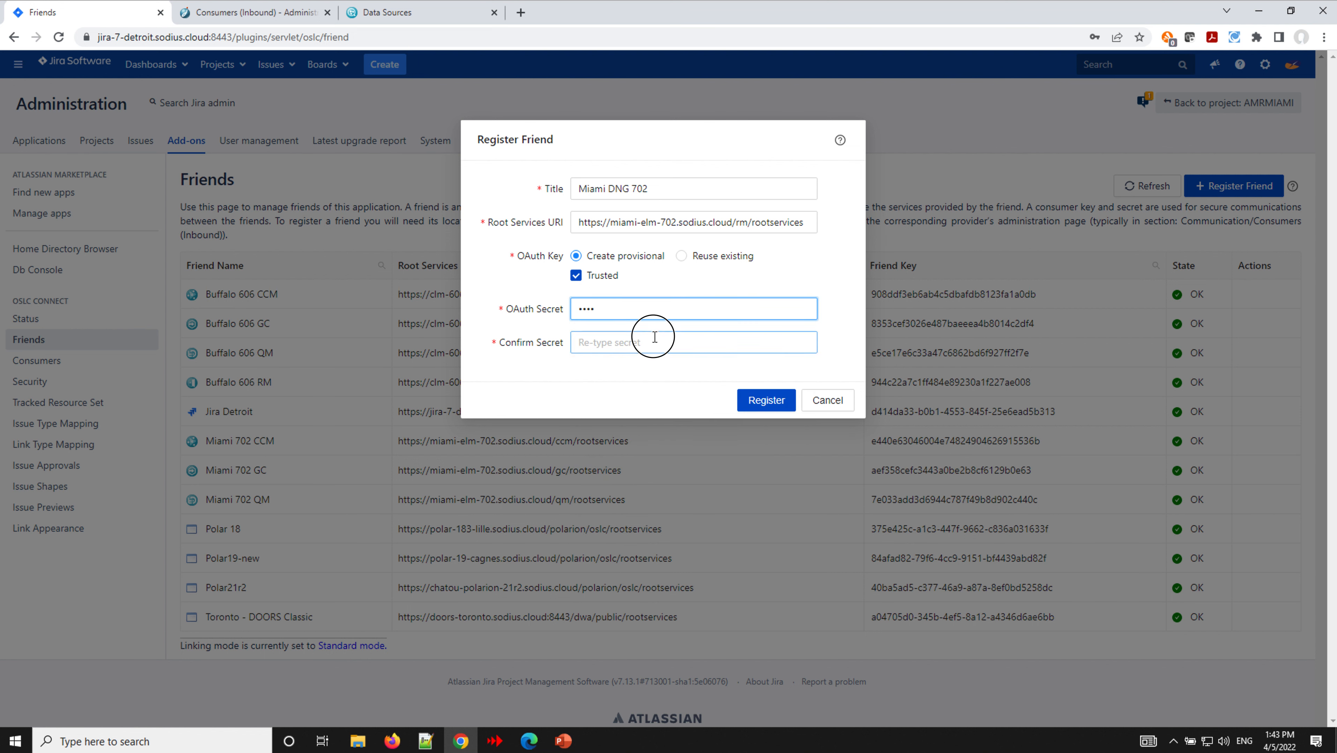
pyautogui.write('••••')
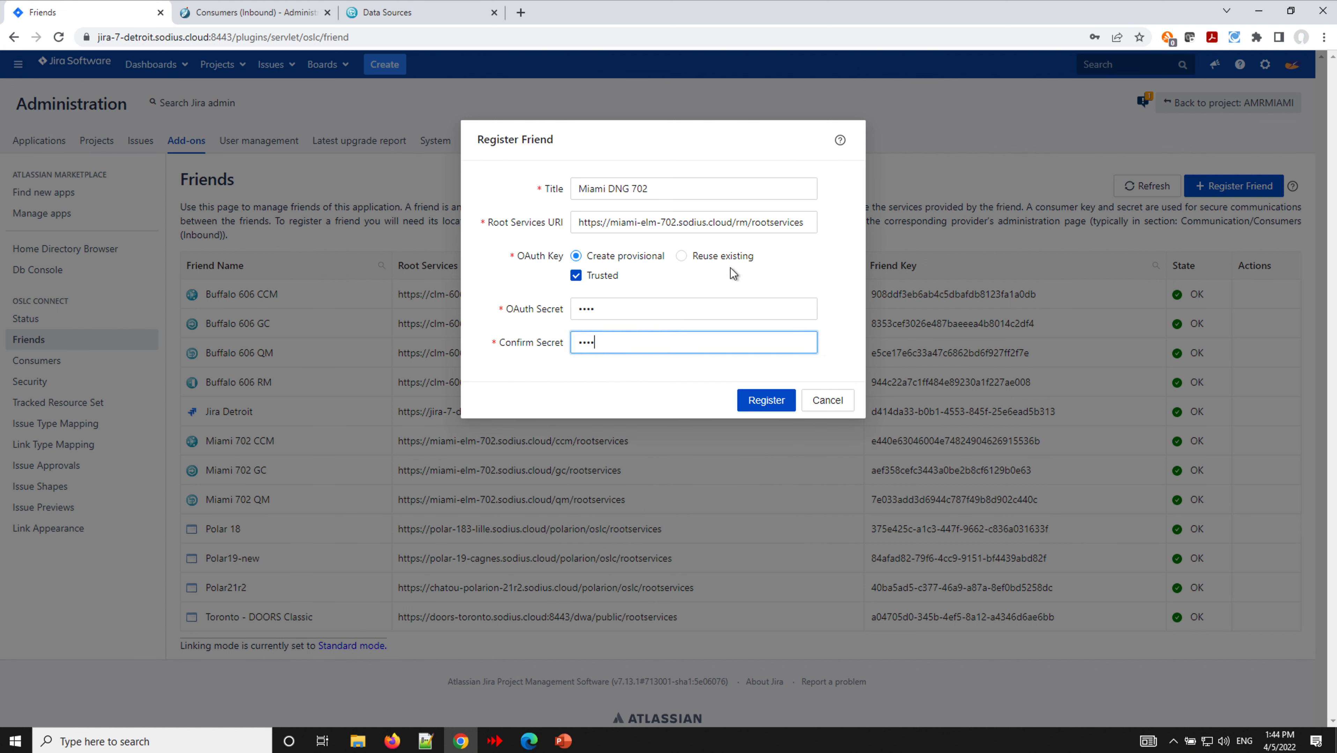
# - Remove the URI's final 's' and submit, producing error OCFD-SRV042
pyautogui.click(808, 226)
pyautogui.press('BackSpace')
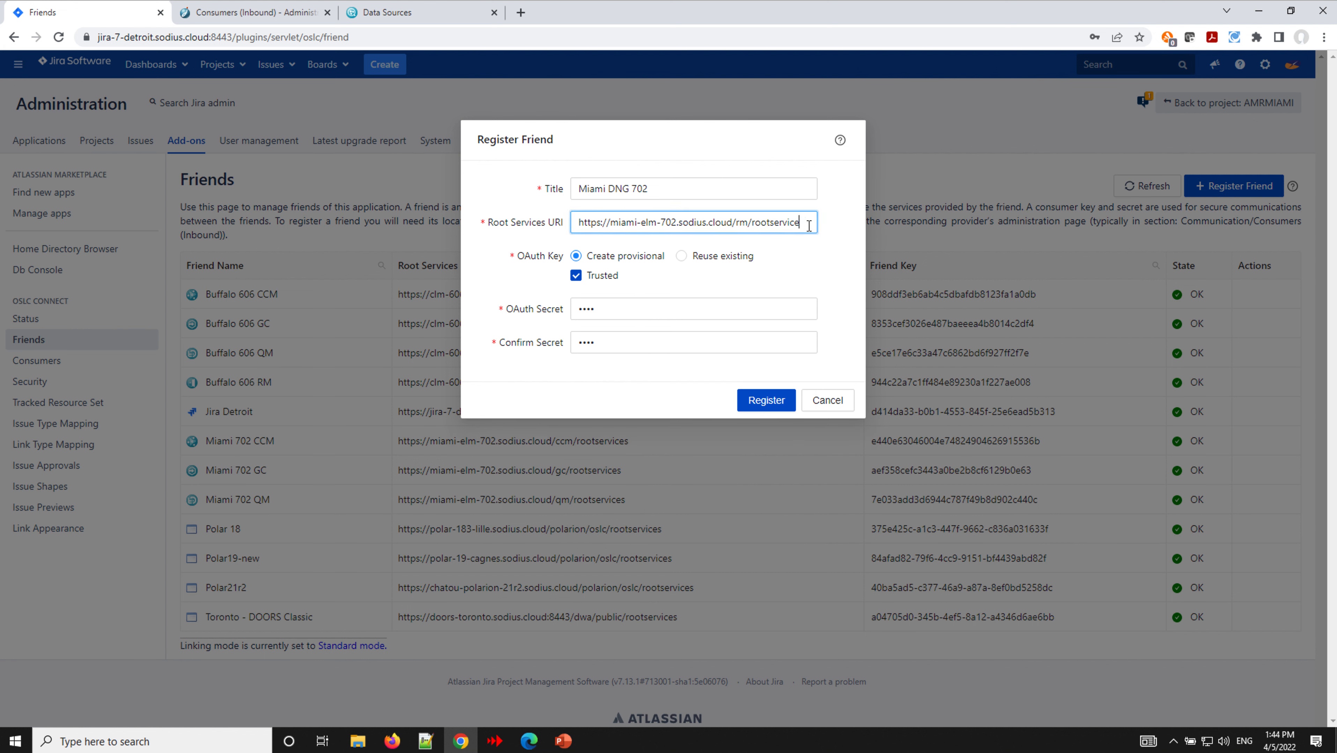
pyautogui.click(768, 402)
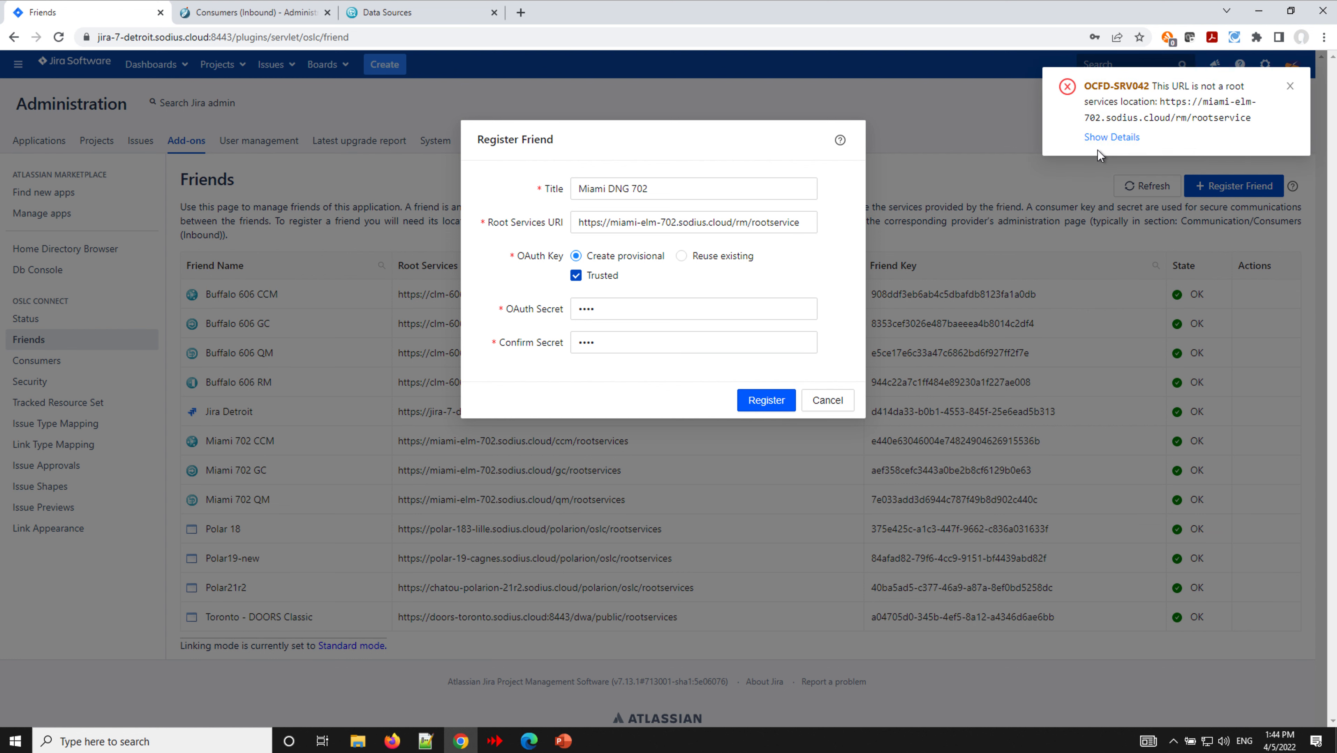
# - Inspect the OCFD-SRV042 stack trace, close it, and restore the URI to .../rm/rootservices
pyautogui.click(1111, 137)
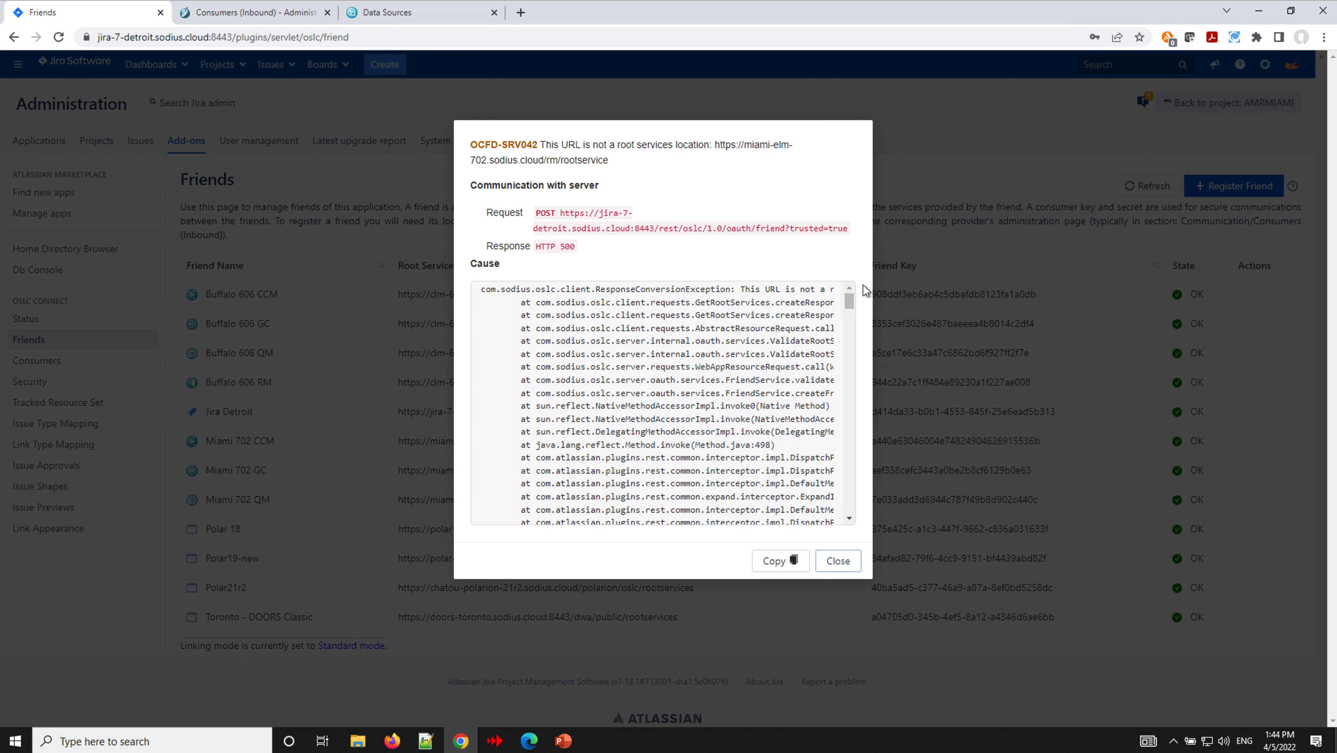
pyautogui.hscroll(6, 675, 393)
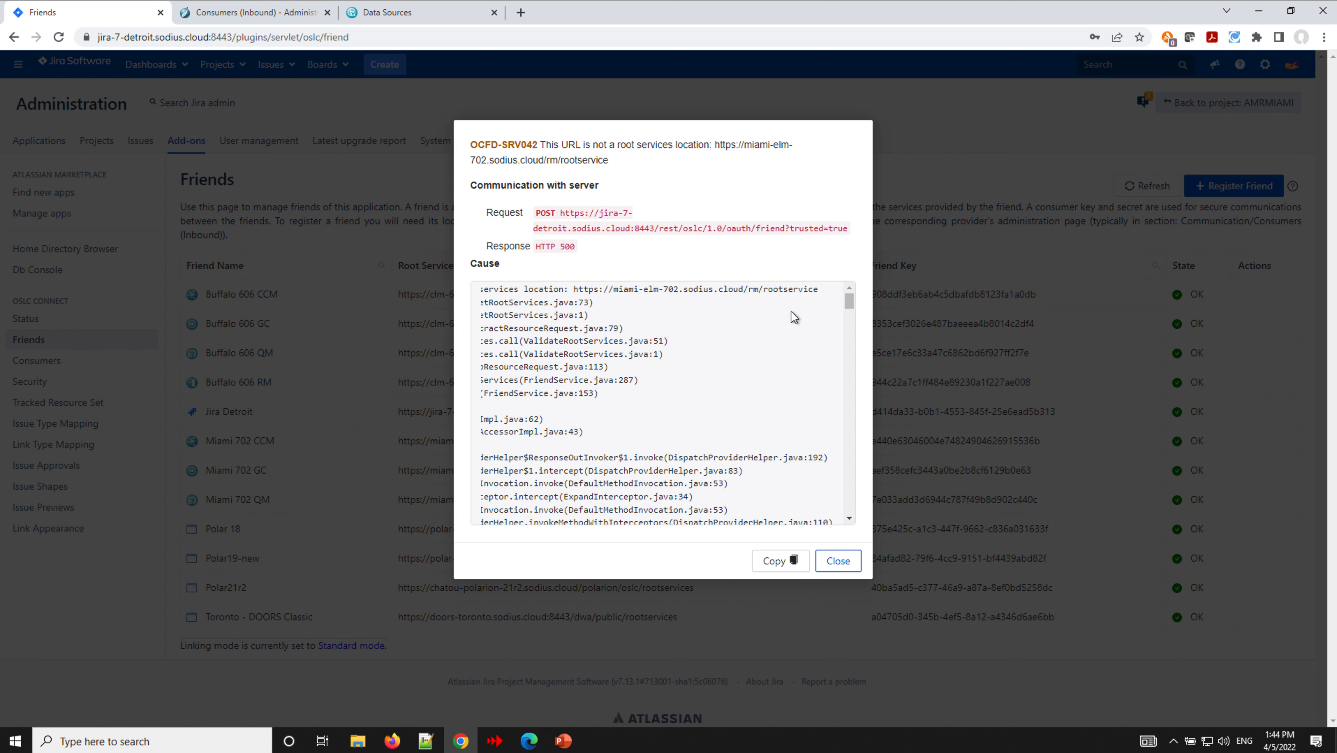
pyautogui.click(837, 560)
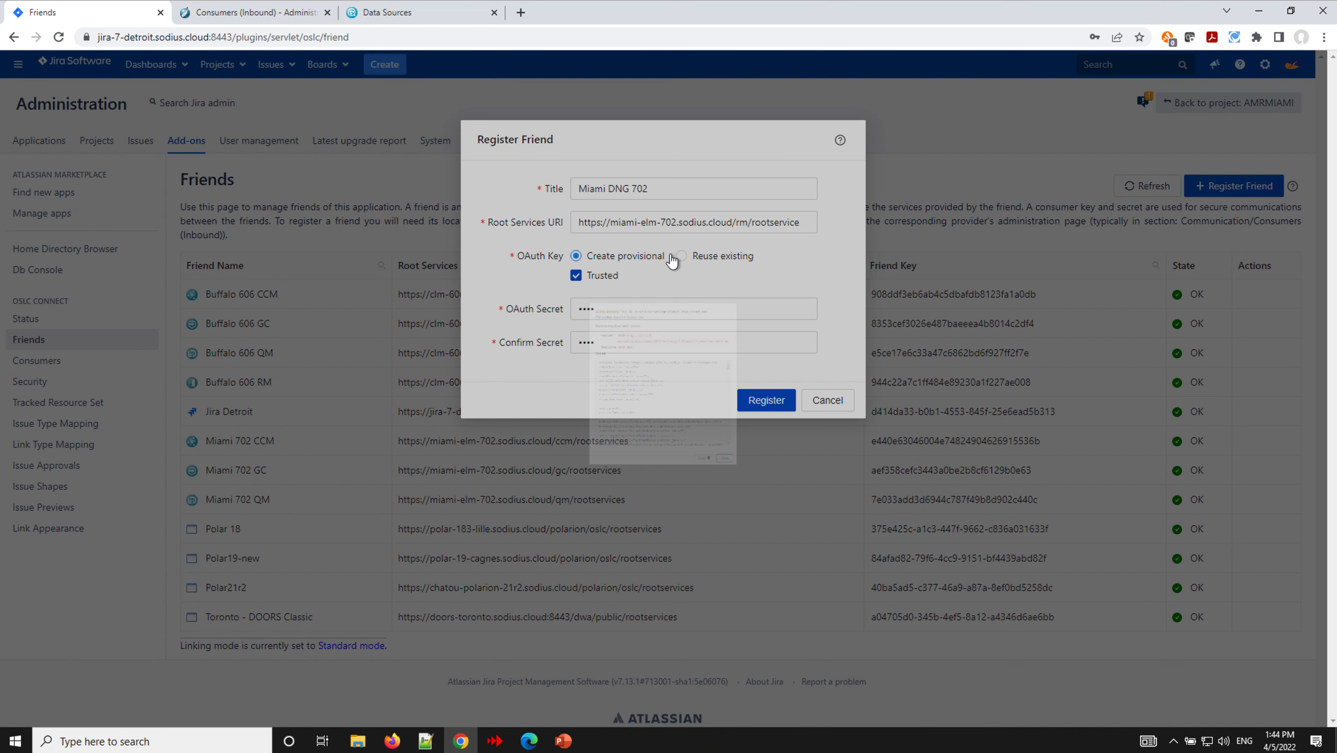
pyautogui.click(802, 222)
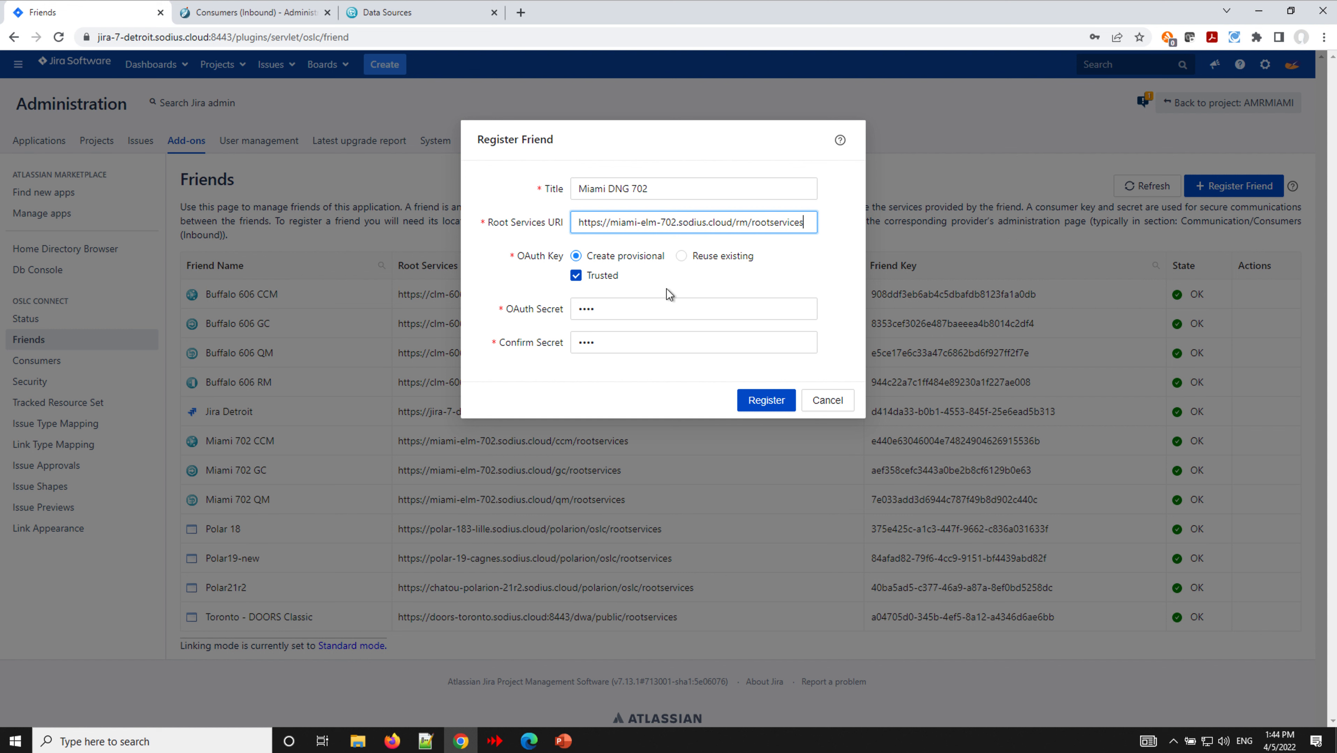
# - Register Miami DNG 702, dismissing the save-password offer and provisional key notice
pyautogui.click(766, 401)
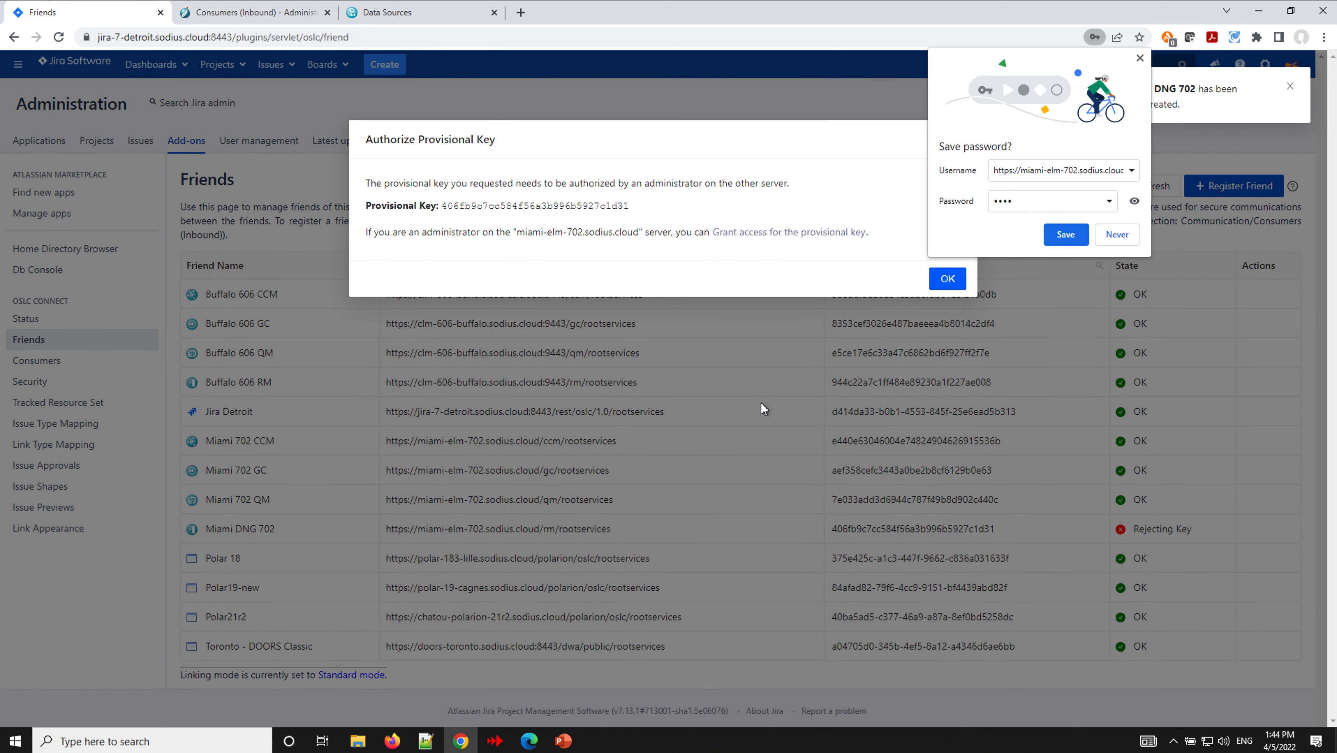
pyautogui.click(1139, 58)
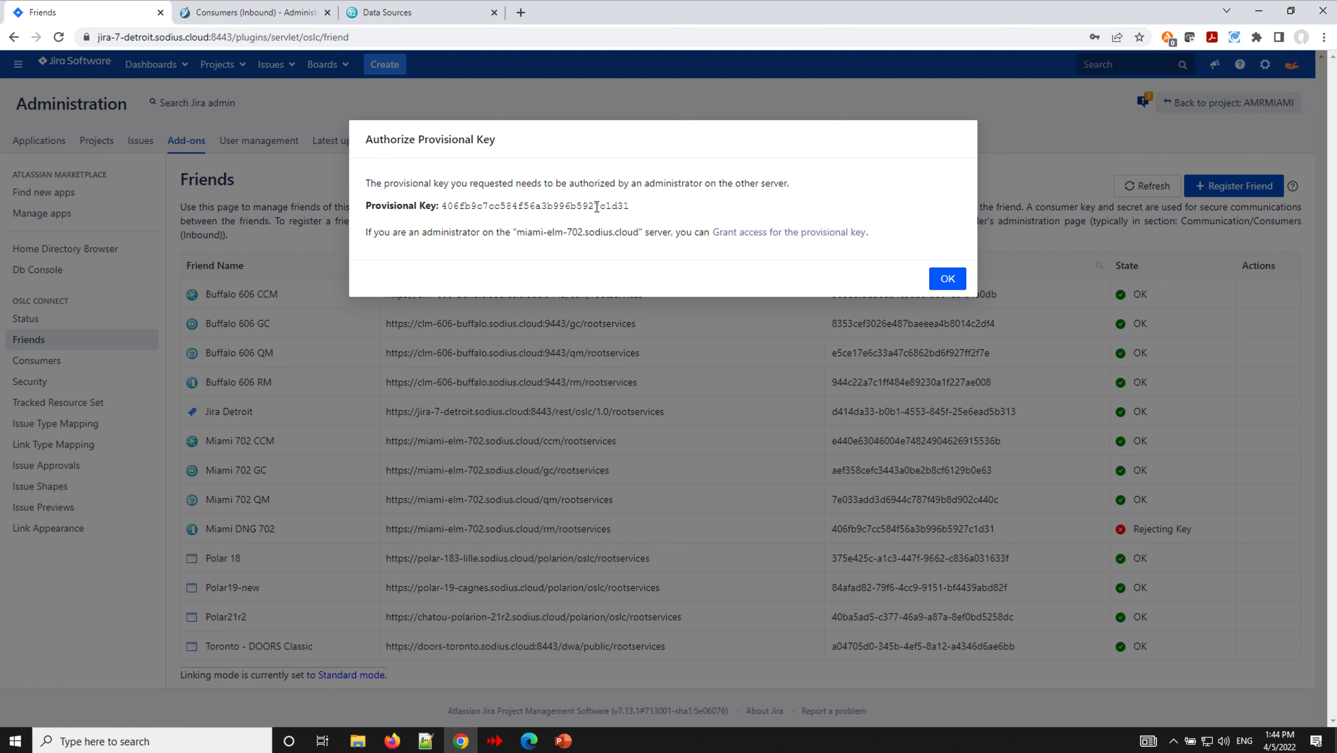
pyautogui.click(947, 279)
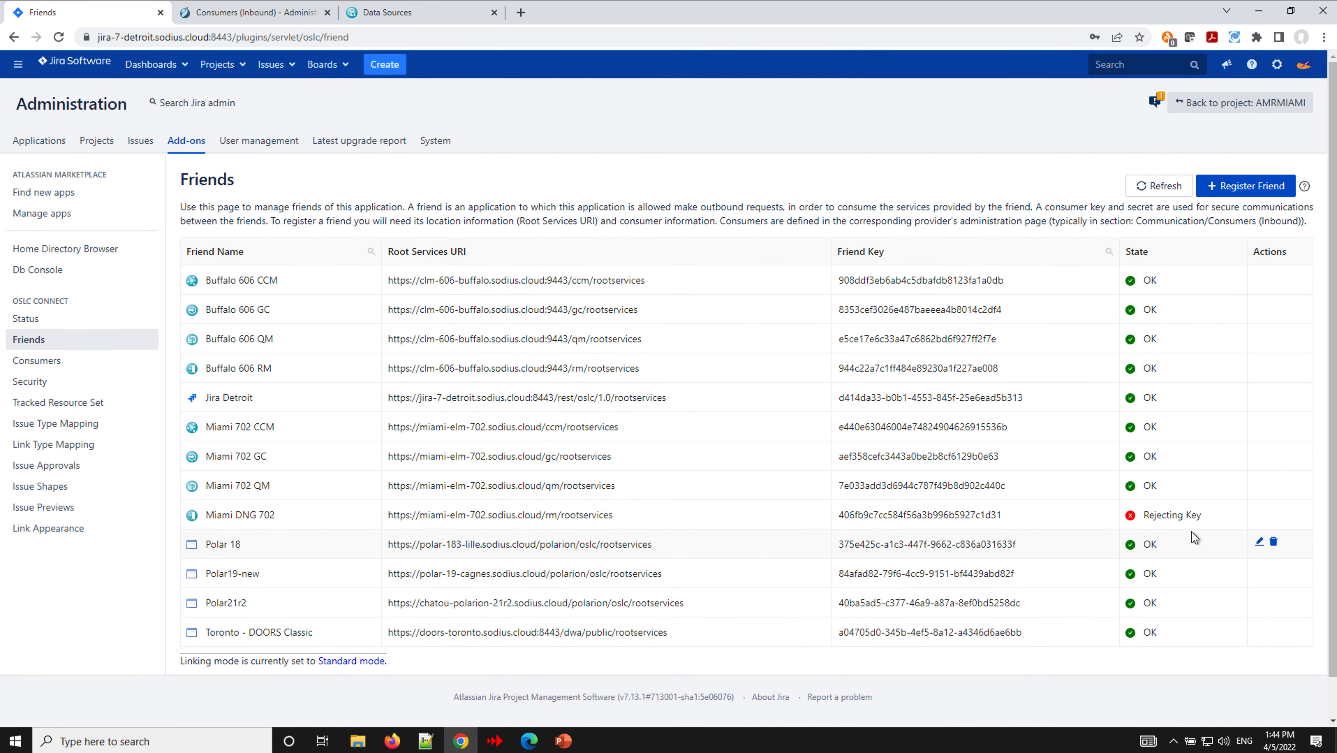
pyautogui.moveTo(1177, 519)
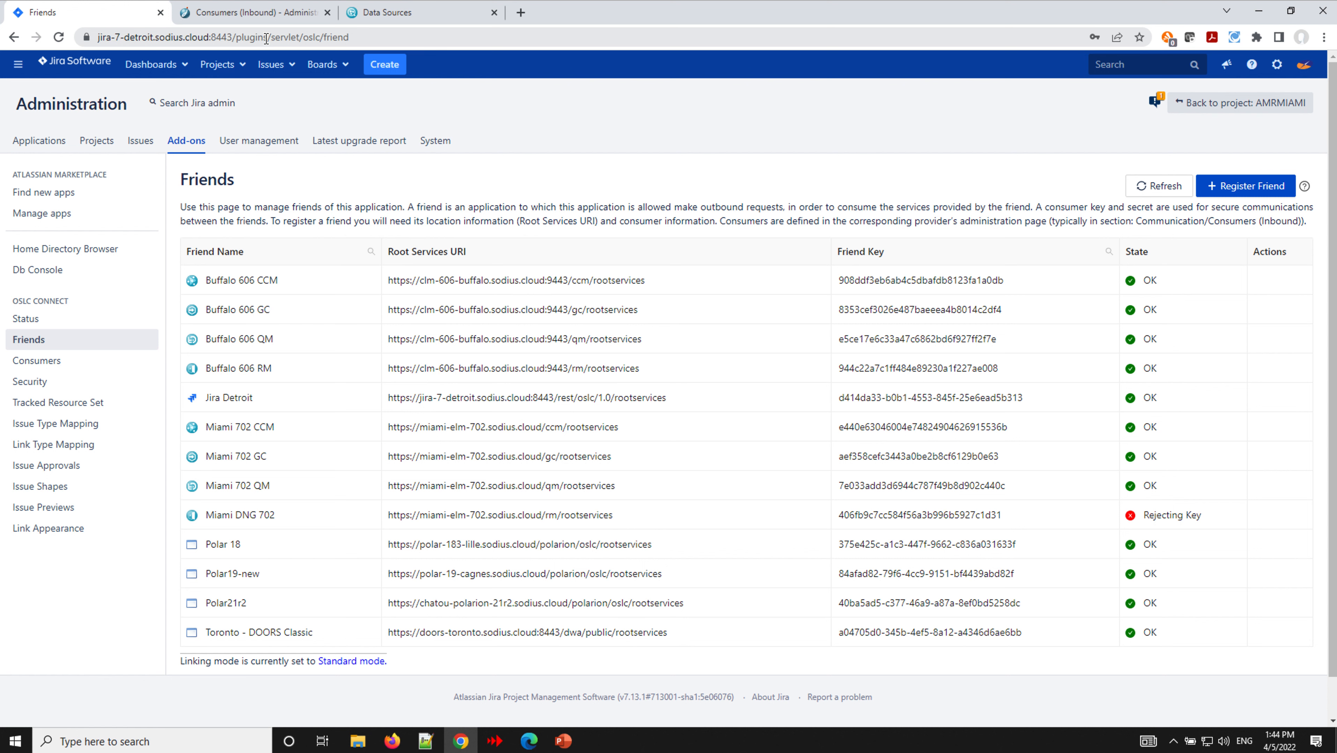
# - Change the OAuth consumers page address from /ccm/ to /rm/
pyautogui.click(252, 16)
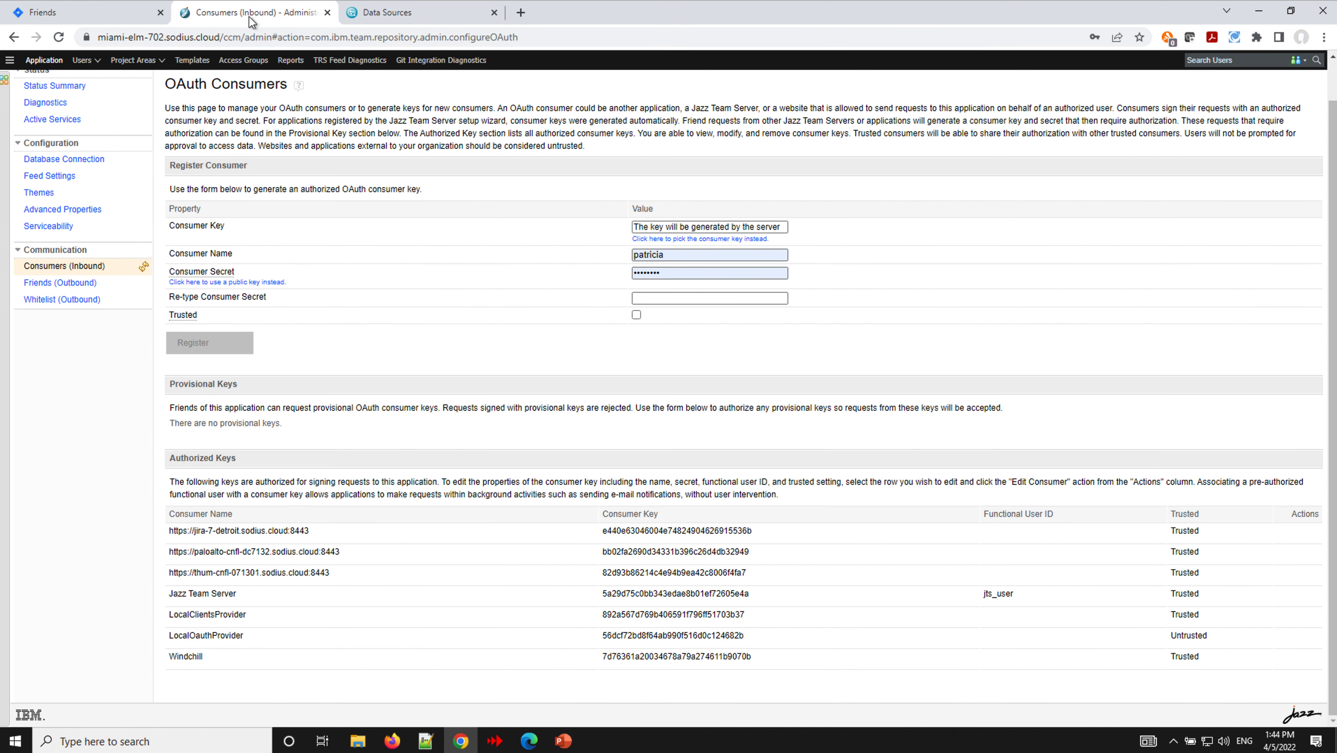
pyautogui.click(240, 41)
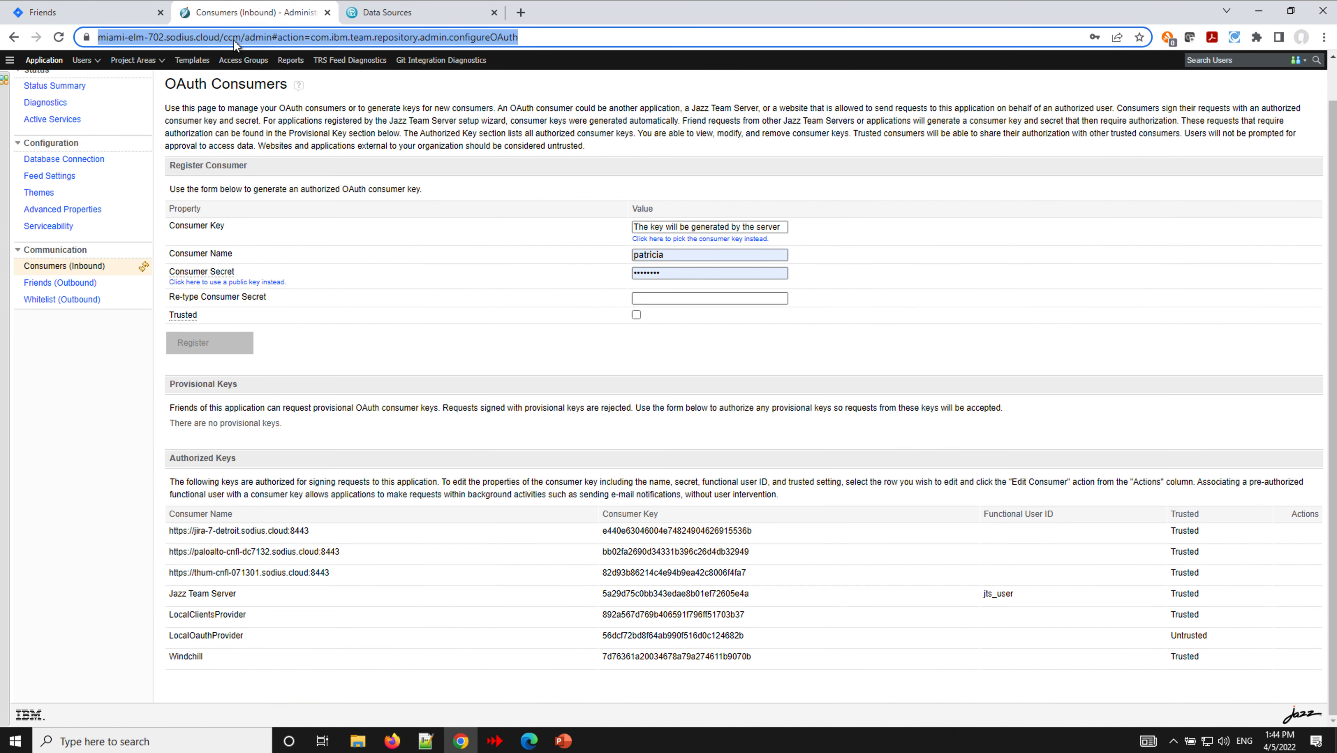
pyautogui.click(240, 41)
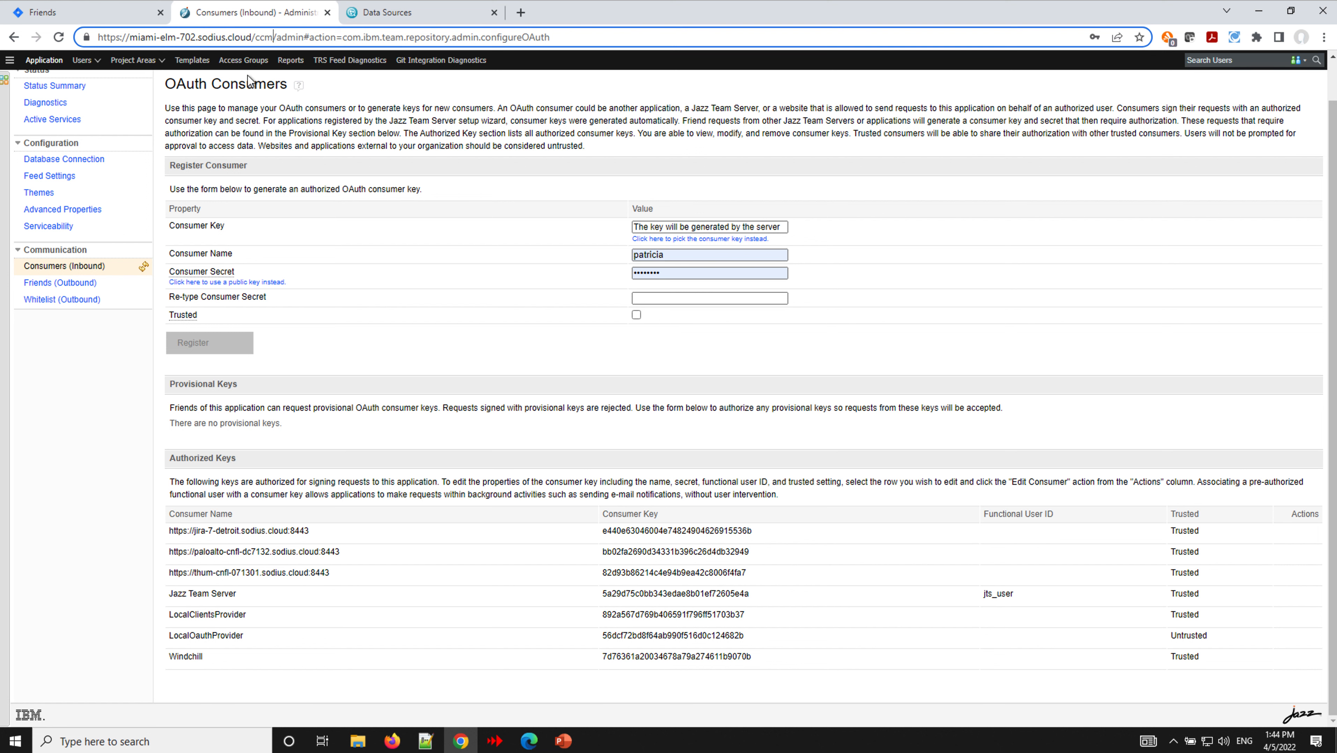
pyautogui.press('BackSpace')
pyautogui.press('BackSpace')
pyautogui.press('BackSpace')
pyautogui.write('rm')
pyautogui.press('Return')
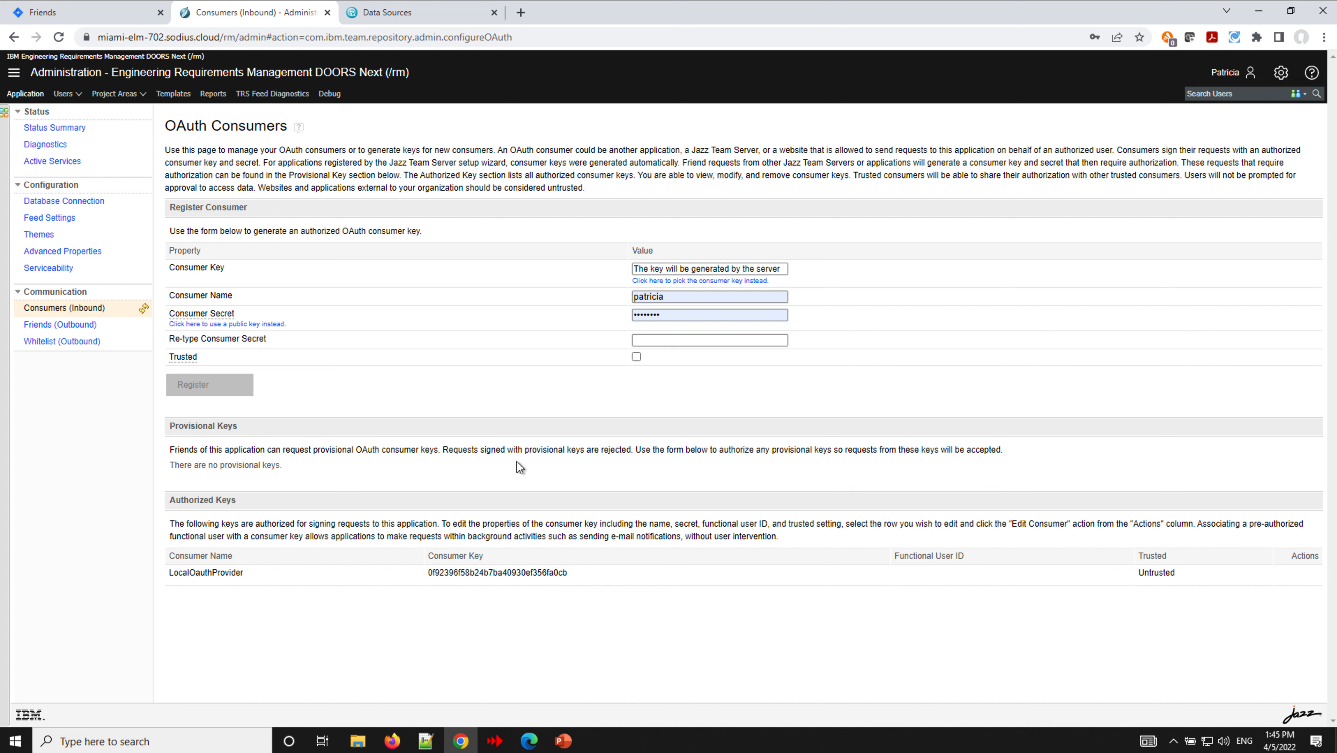
# - Change the address from /rm/ to /jts/ to load the Jazz Team Server consumers page
pyautogui.click(236, 40)
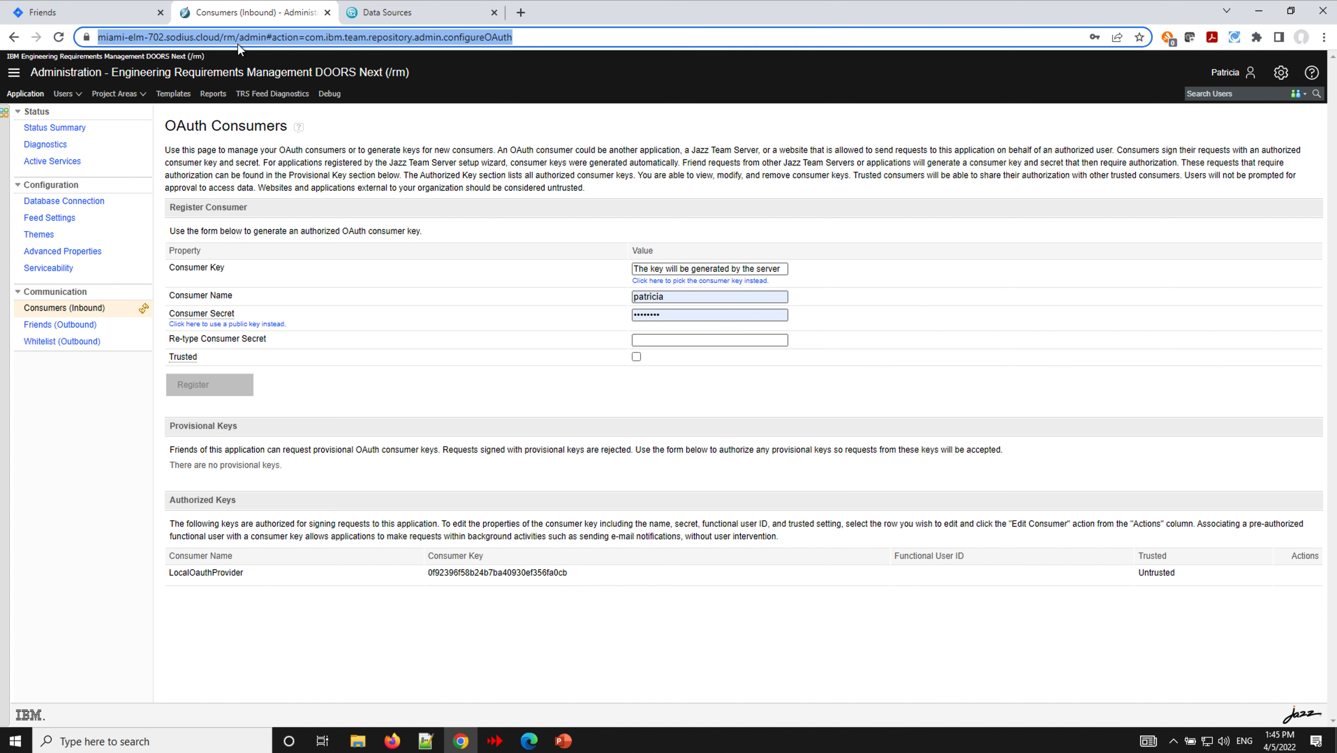
pyautogui.click(238, 45)
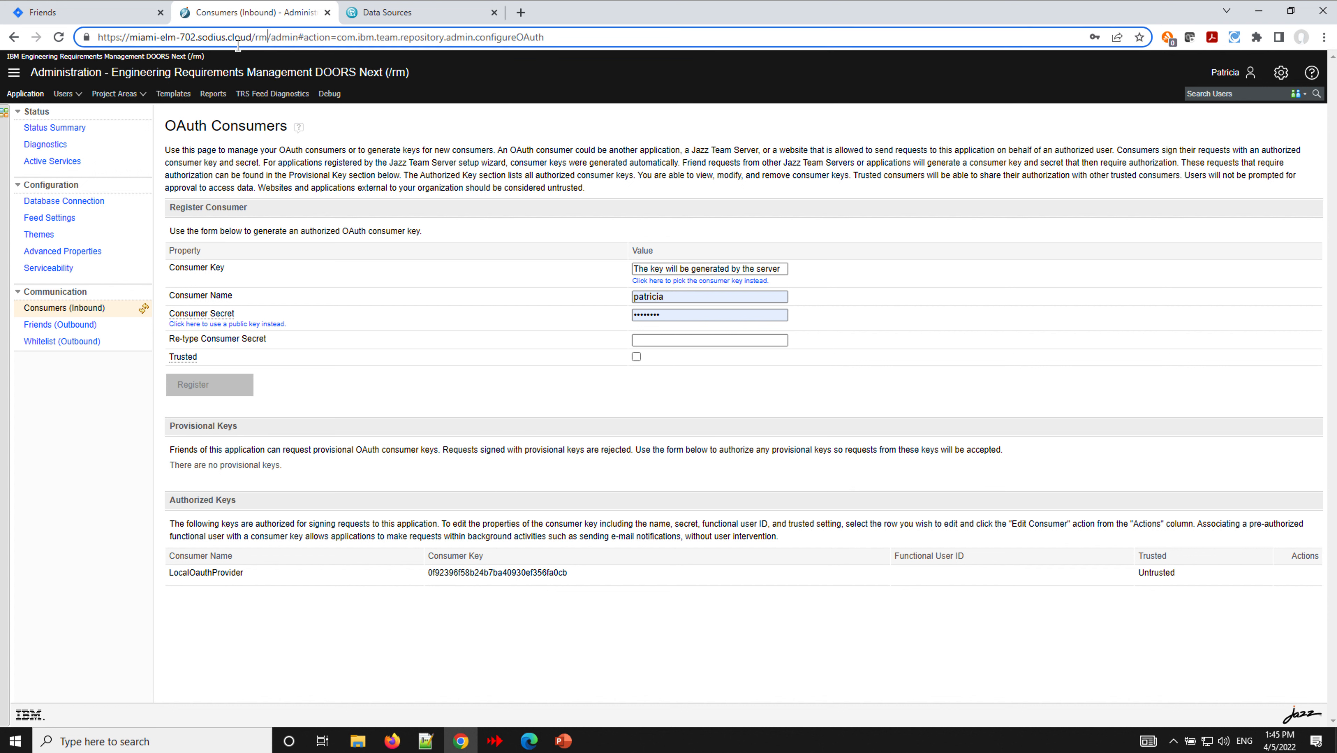
pyautogui.press('BackSpace')
pyautogui.press('BackSpace')
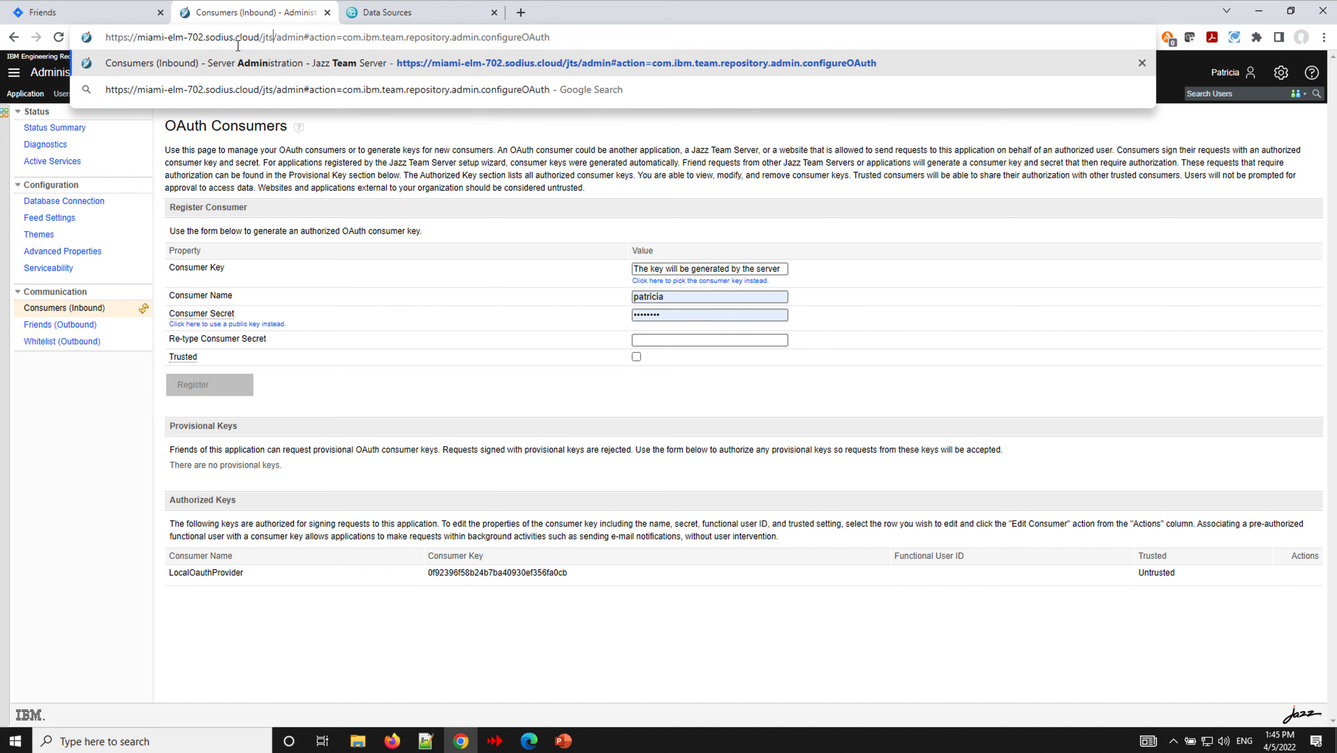
pyautogui.press('Return')
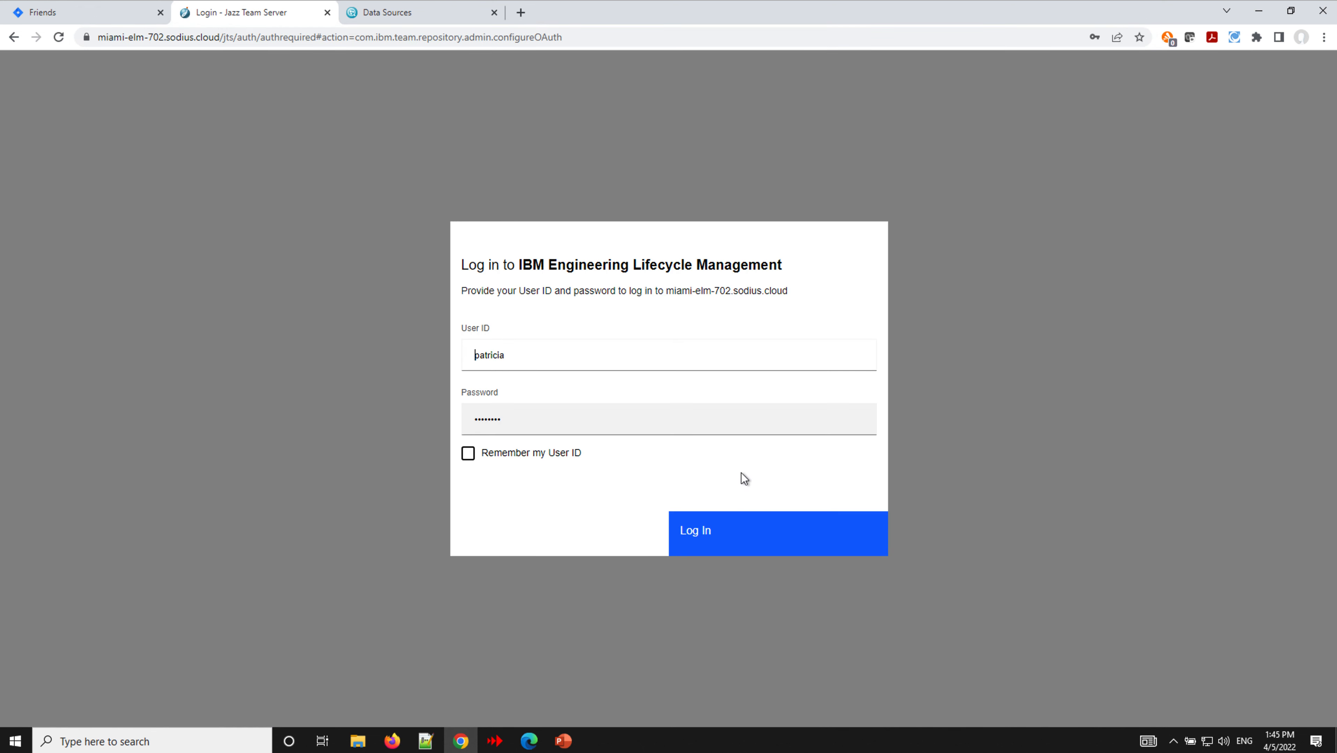
# - Log in to Jazz Team Server, then approve and save the jira-7-detroit provisional key
pyautogui.click(737, 531)
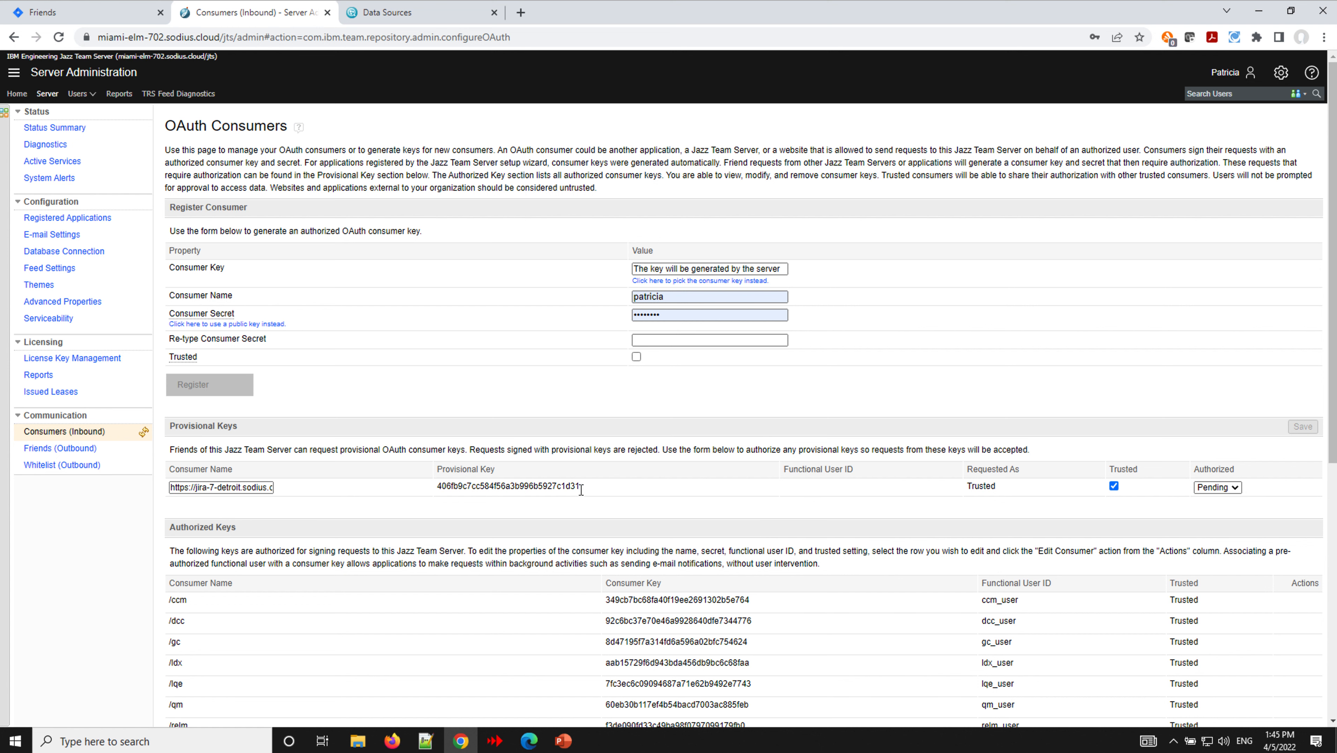
pyautogui.click(86, 16)
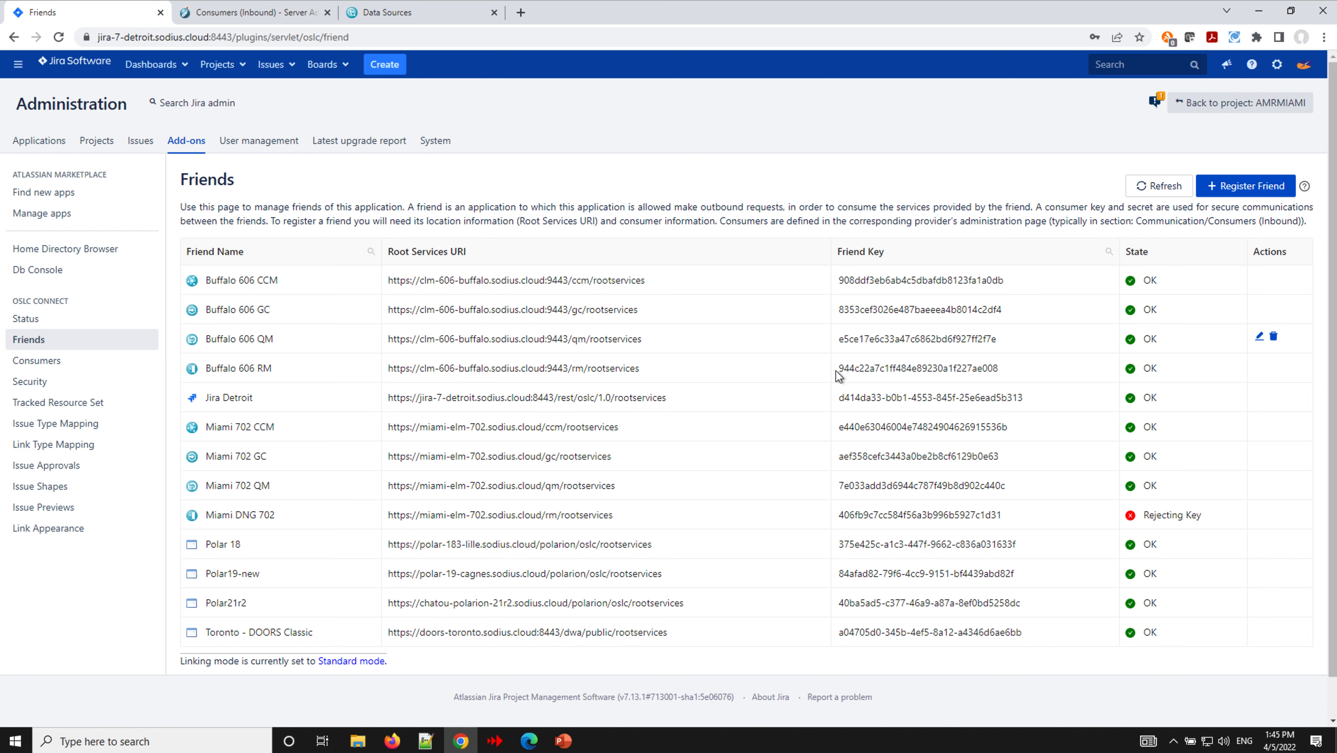
pyautogui.click(256, 13)
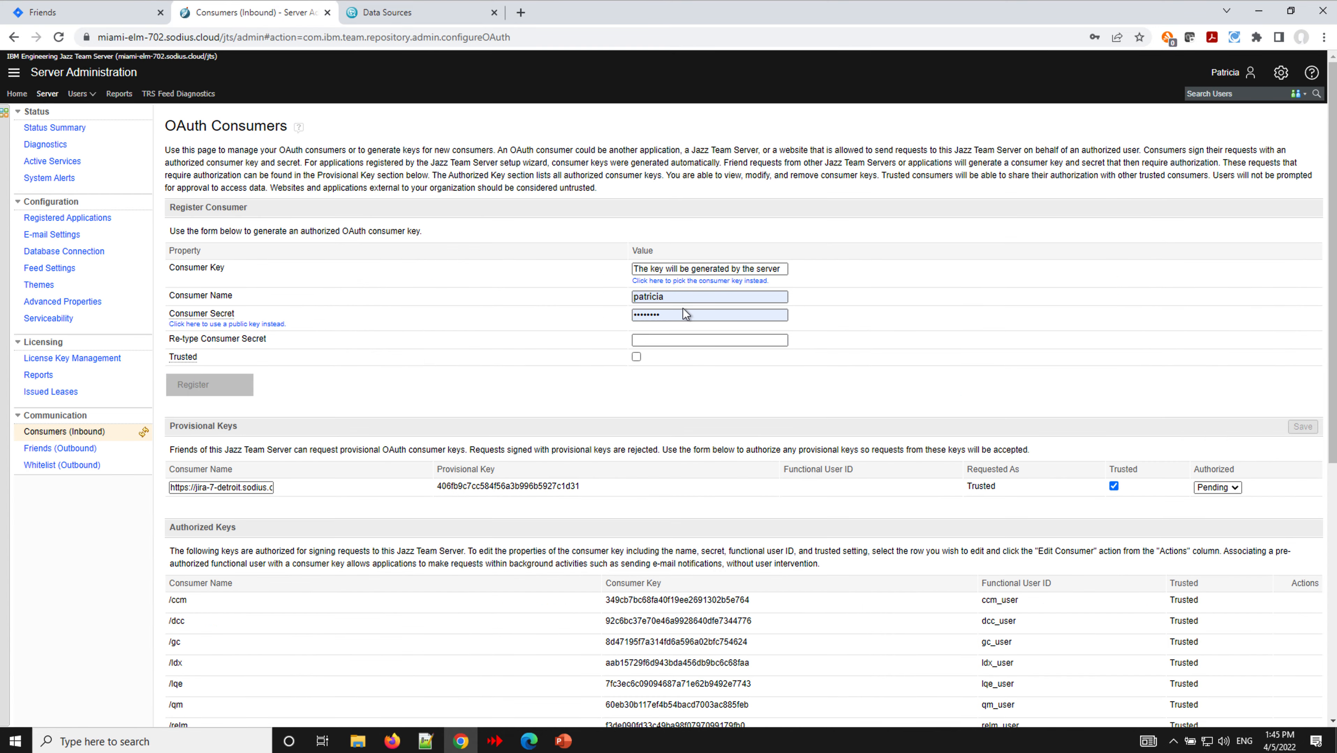
pyautogui.click(1235, 489)
pyautogui.click(1225, 510)
pyautogui.click(1303, 427)
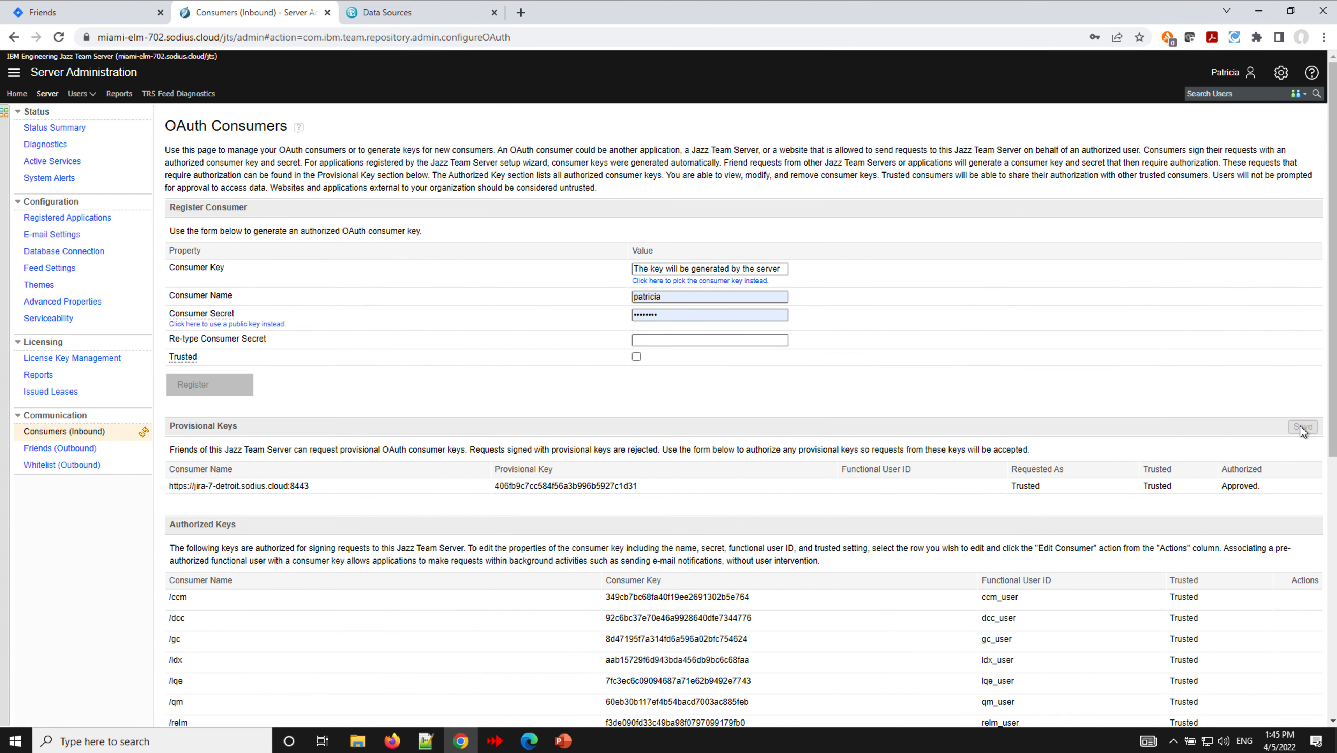
pyautogui.click(86, 17)
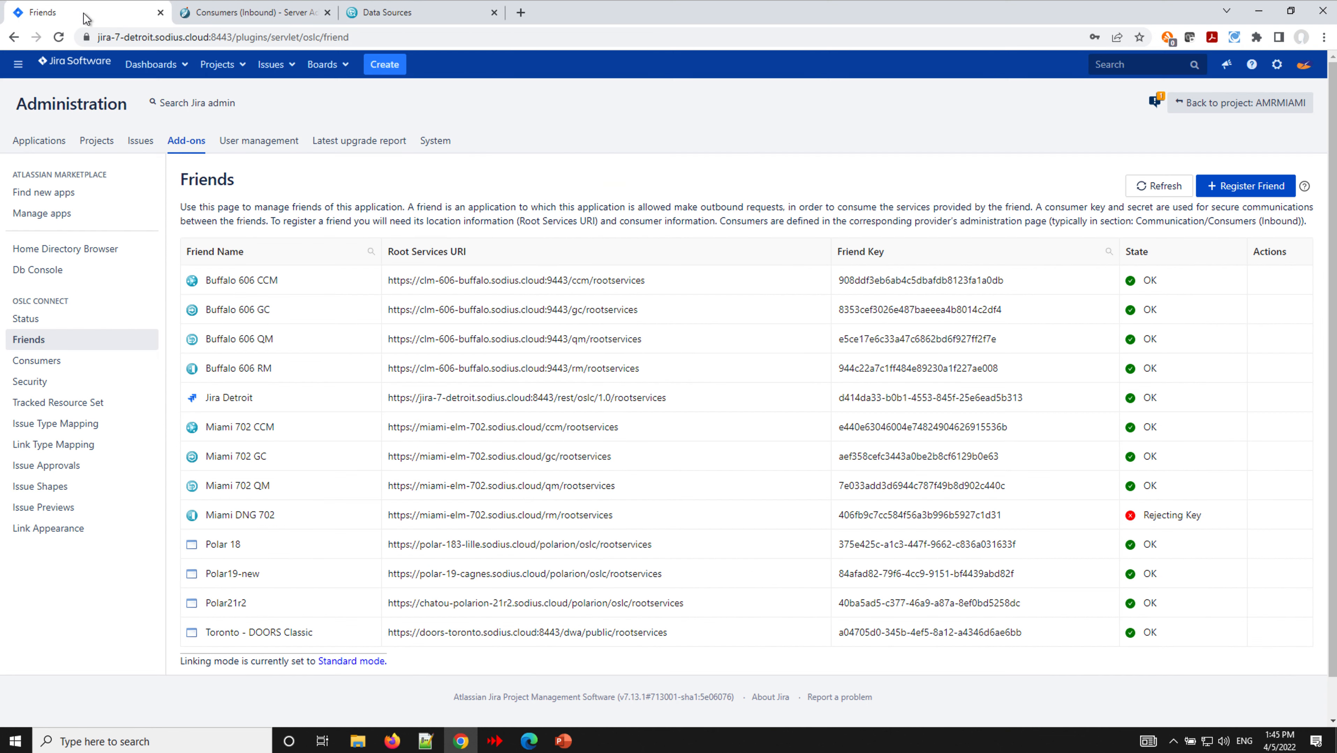
# - Refresh Jira's Friends list so Miami DNG 702 shows an OK state
pyautogui.click(1167, 187)
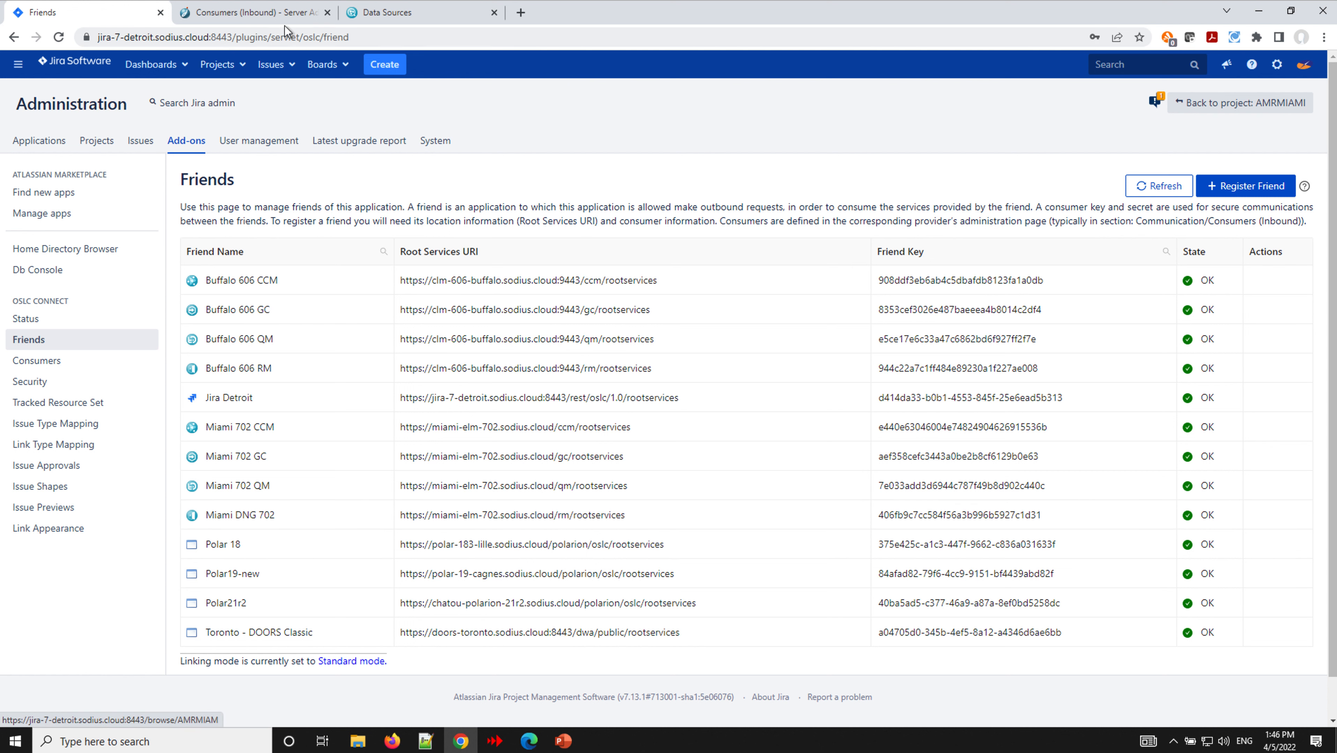
# - Load the DOORS Next /rm administration page by replacing jts with rm in the address
pyautogui.click(280, 16)
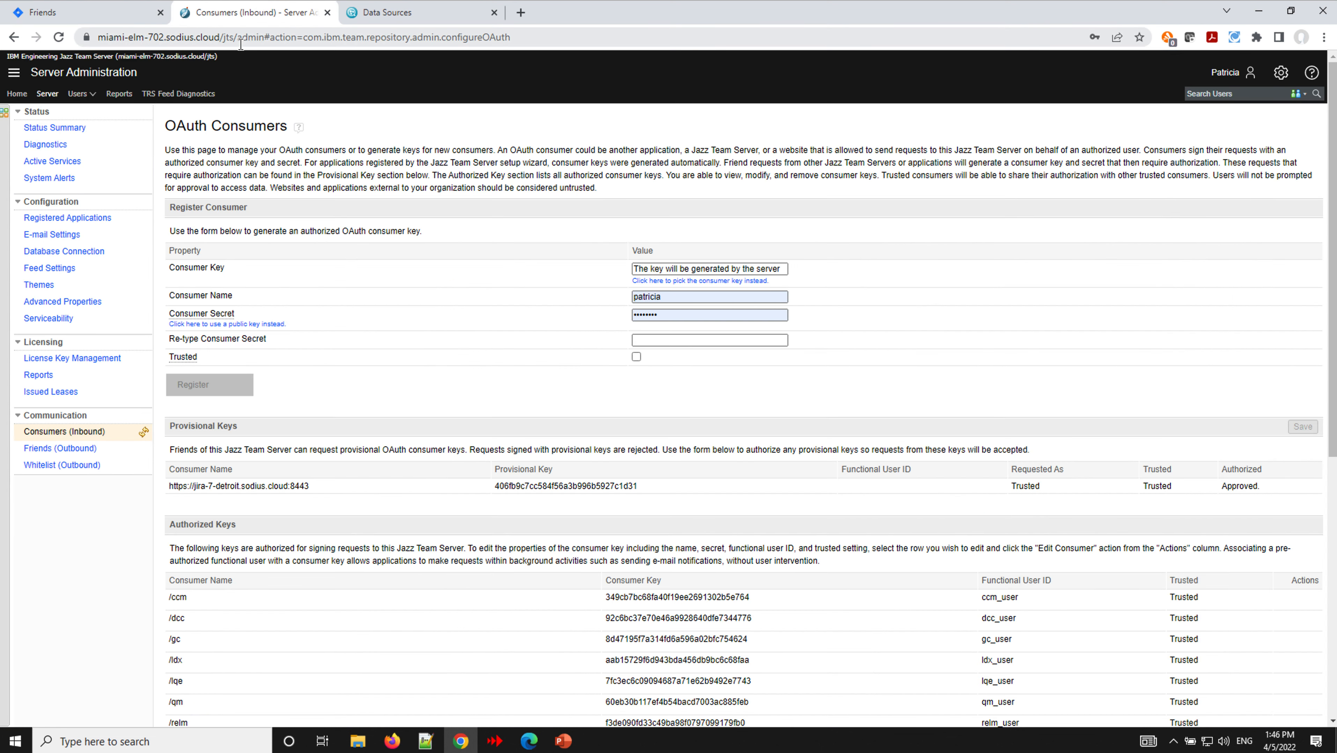
pyautogui.click(226, 43)
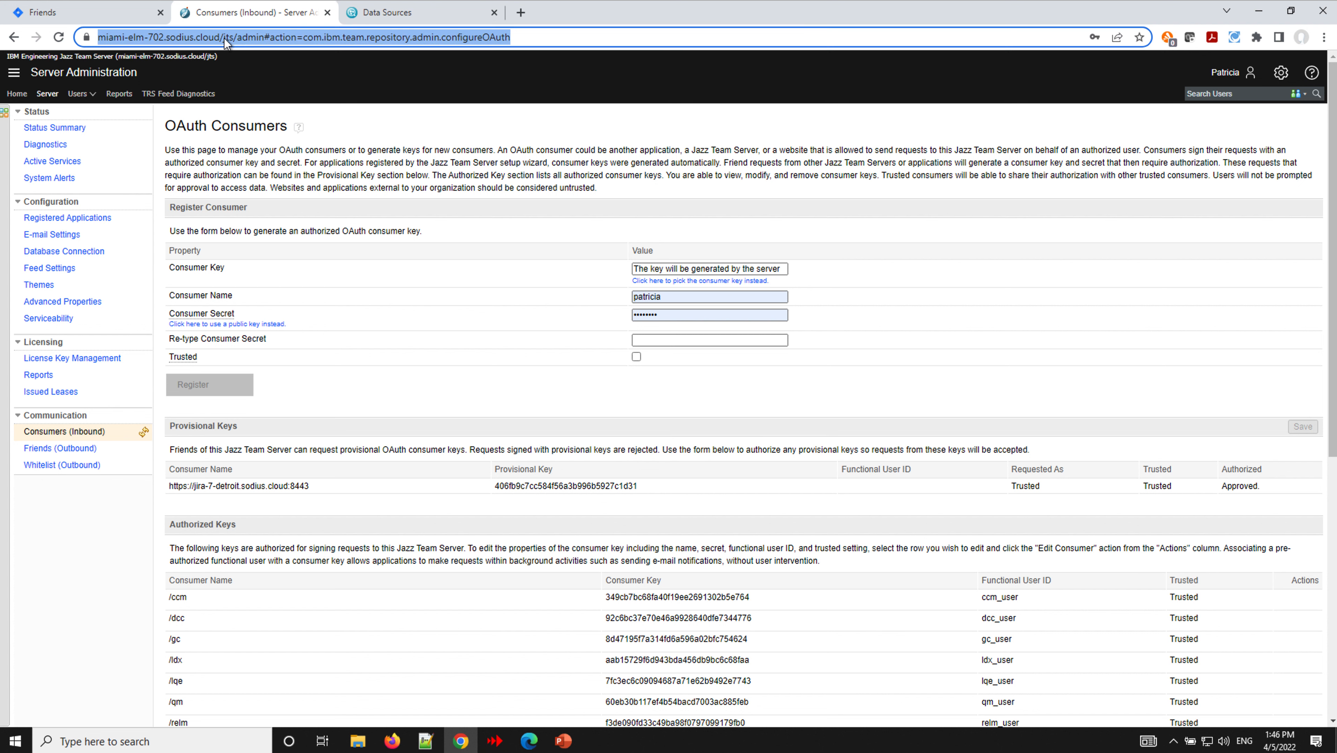
pyautogui.click(226, 41)
pyautogui.click(254, 38)
pyautogui.moveTo(255, 38); pyautogui.dragTo(267, 40)
pyautogui.write('rm')
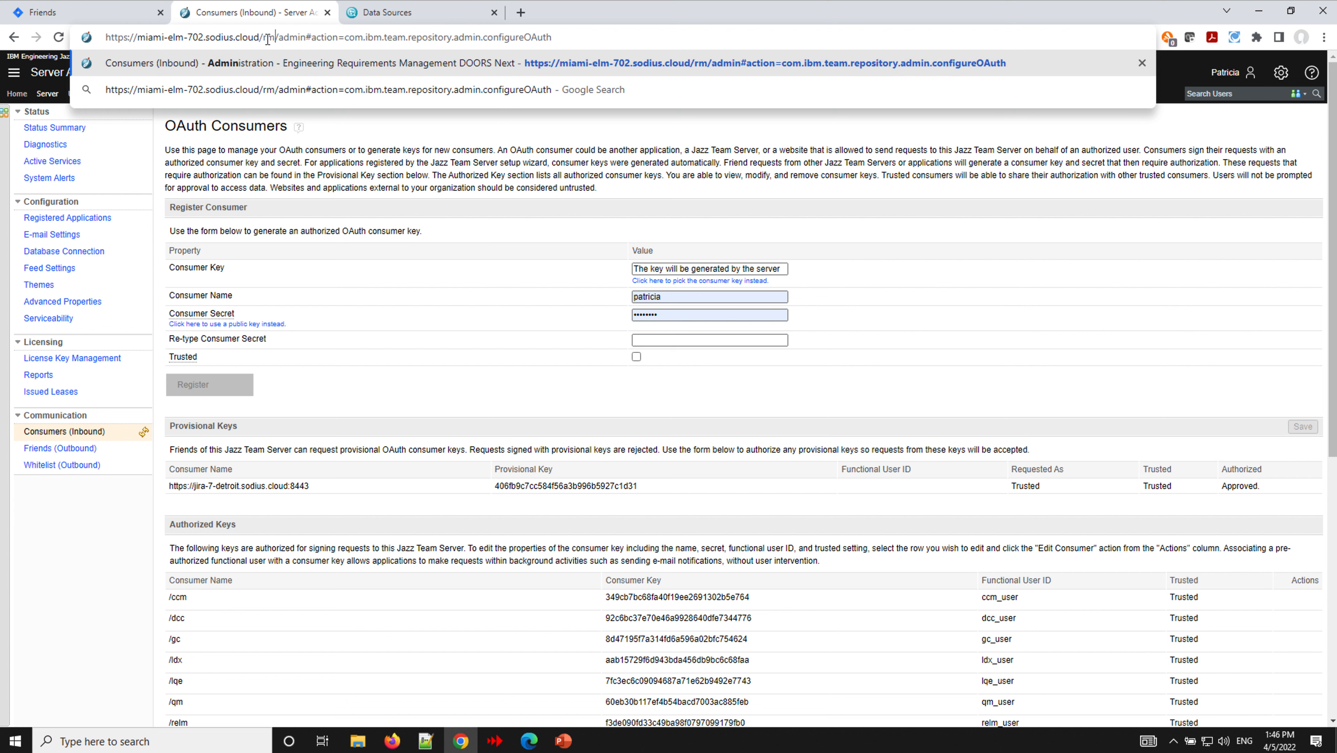
pyautogui.press('Return')
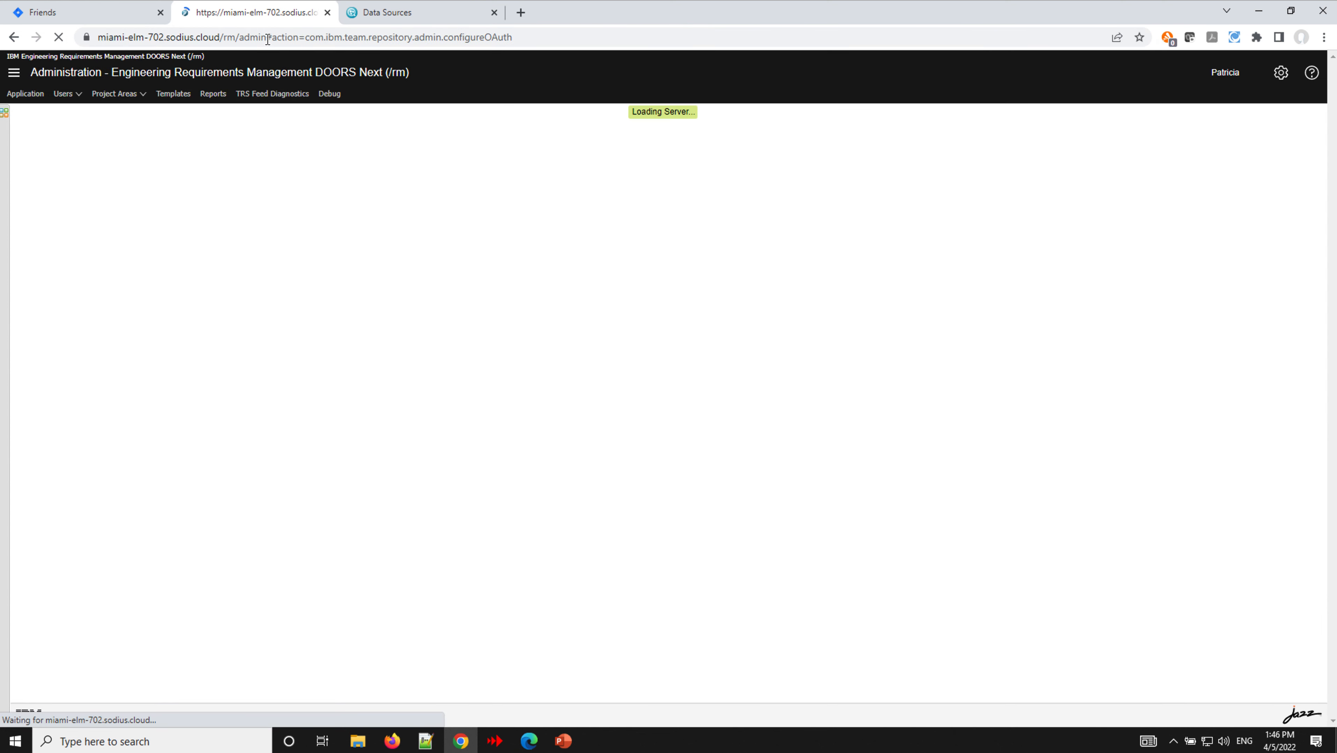
# - Delete the OSLC Connect for Jira (Detroit) outbound friend and start adding a new friend
pyautogui.click(48, 325)
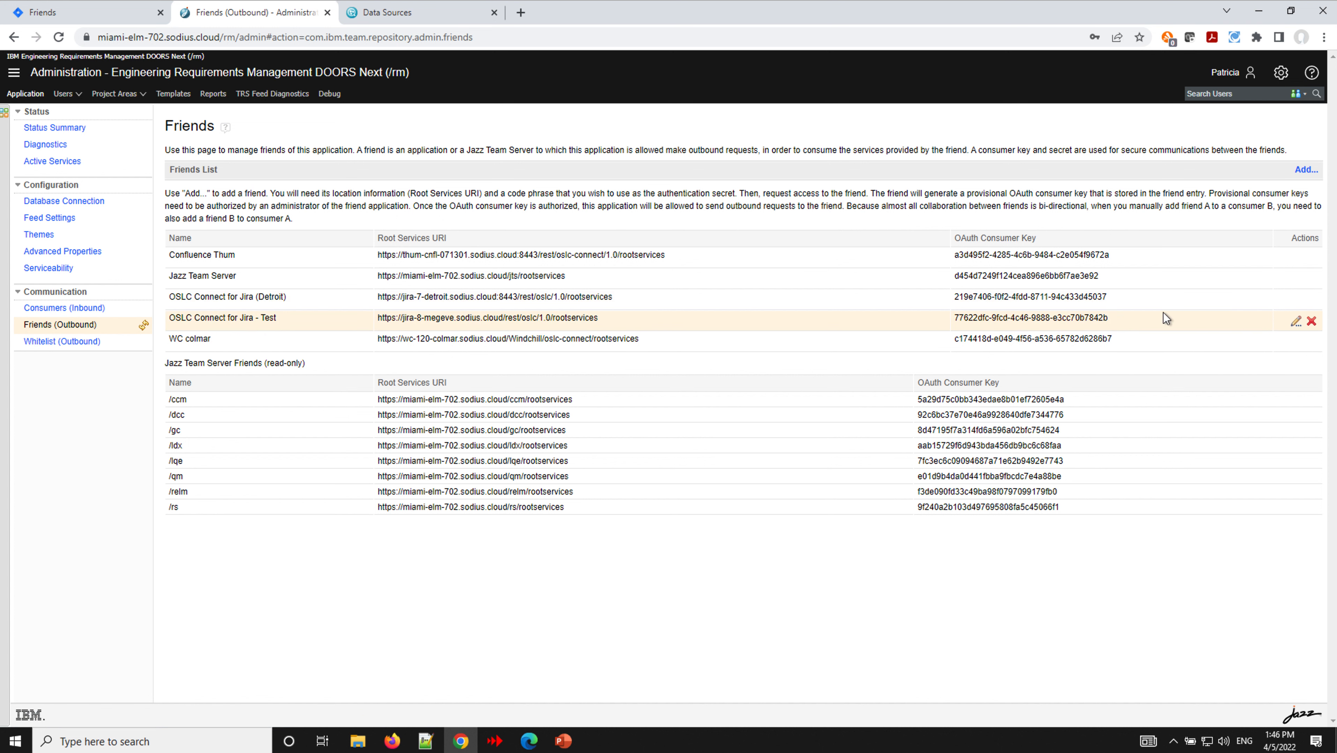
pyautogui.click(1314, 302)
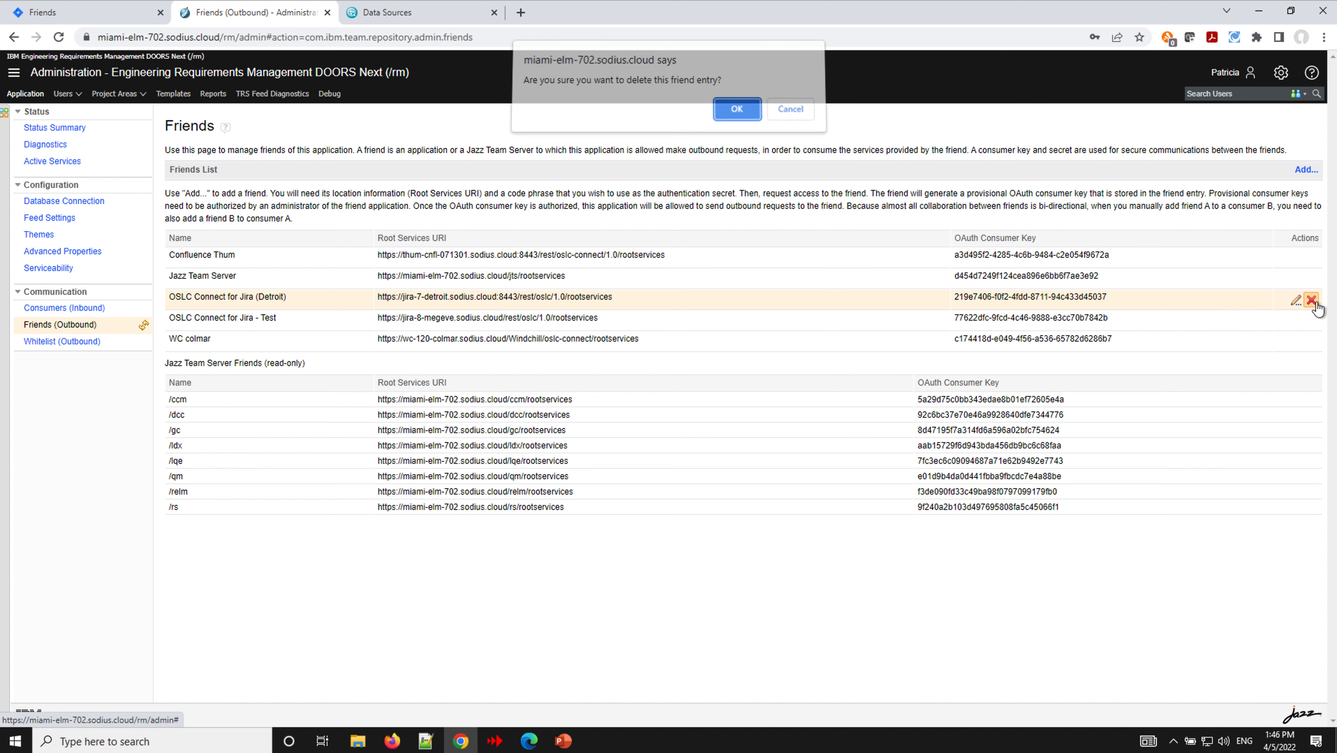
pyautogui.click(736, 116)
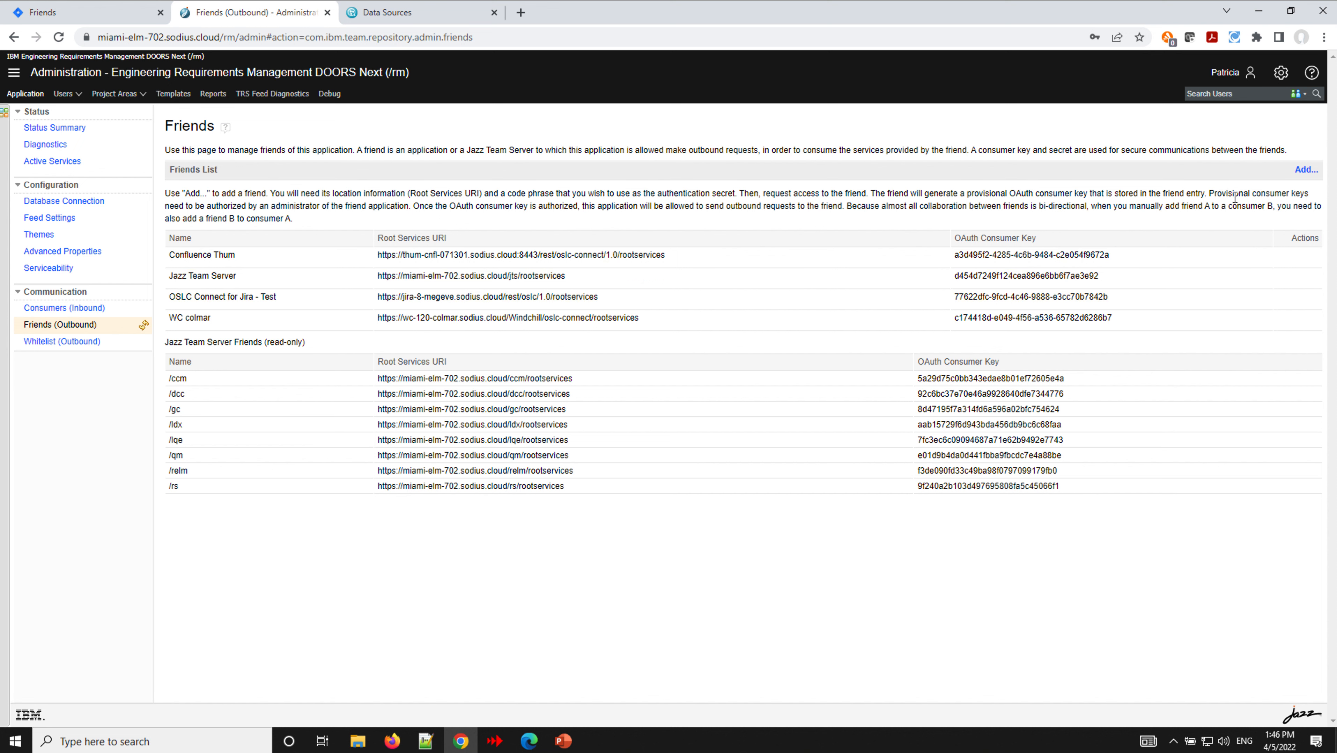
pyautogui.click(1306, 170)
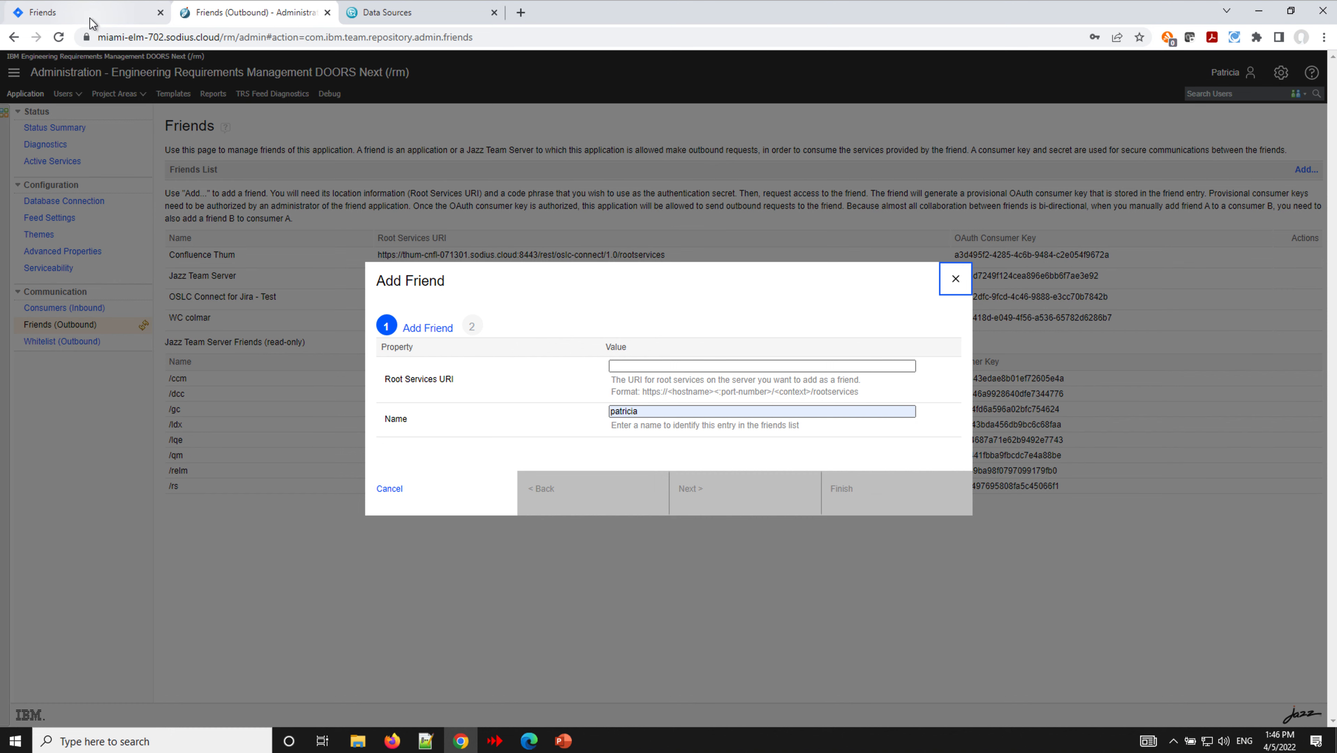
# - Copy the Root Services URI from Jira's OSLC Connect Consumers page
pyautogui.click(101, 22)
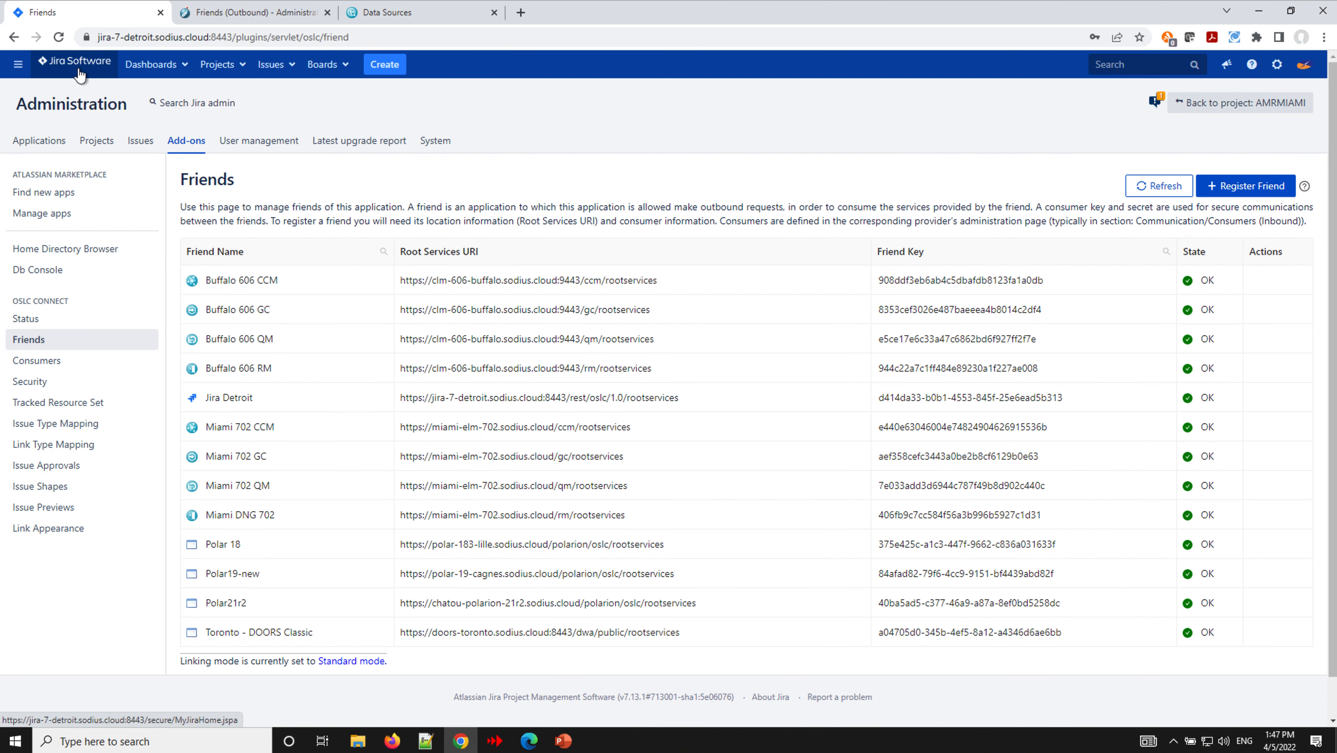
pyautogui.click(57, 369)
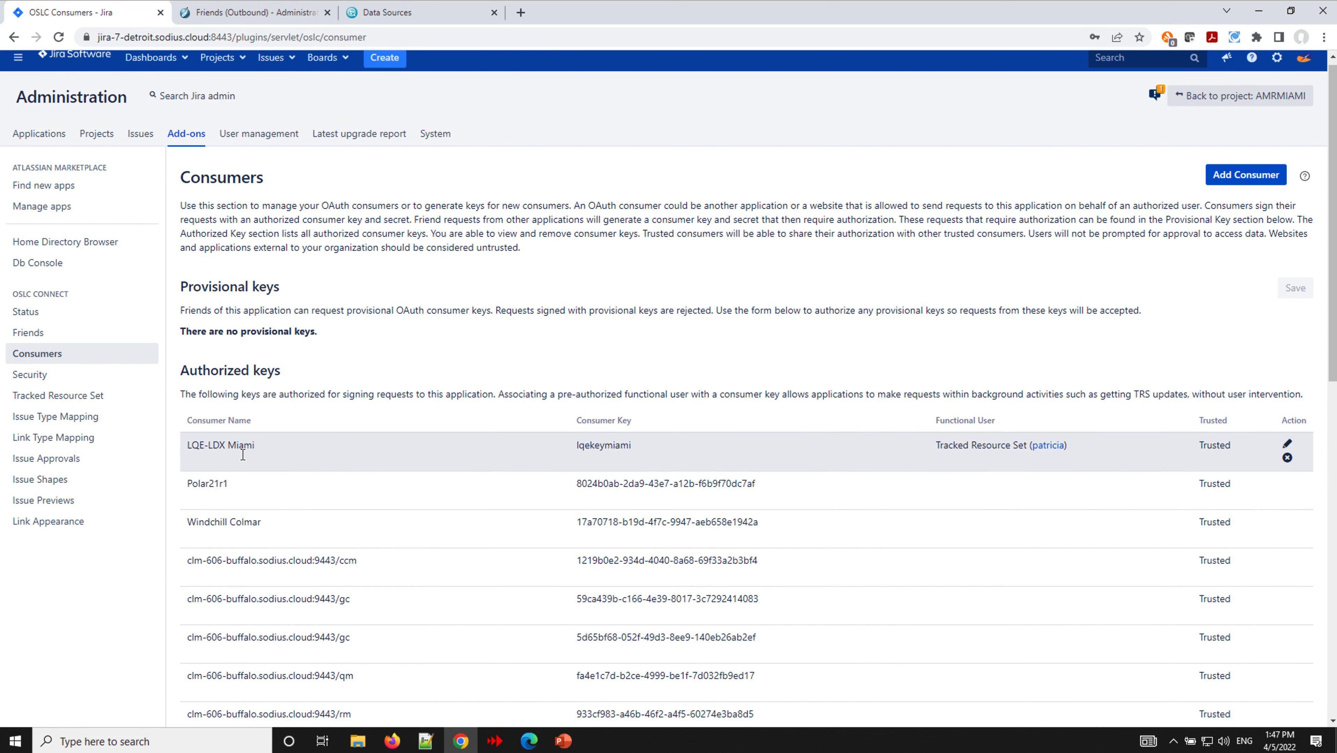
pyautogui.scroll(-10, 243, 455)
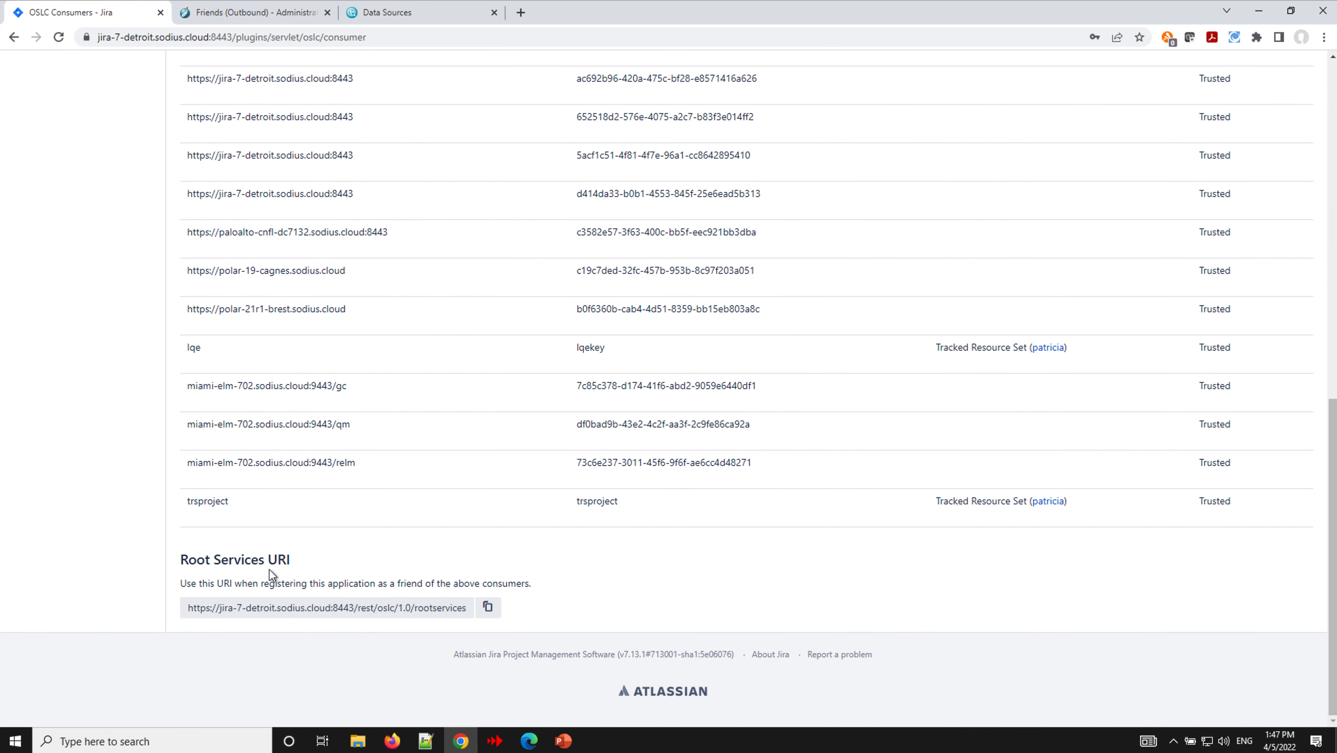
pyautogui.click(488, 607)
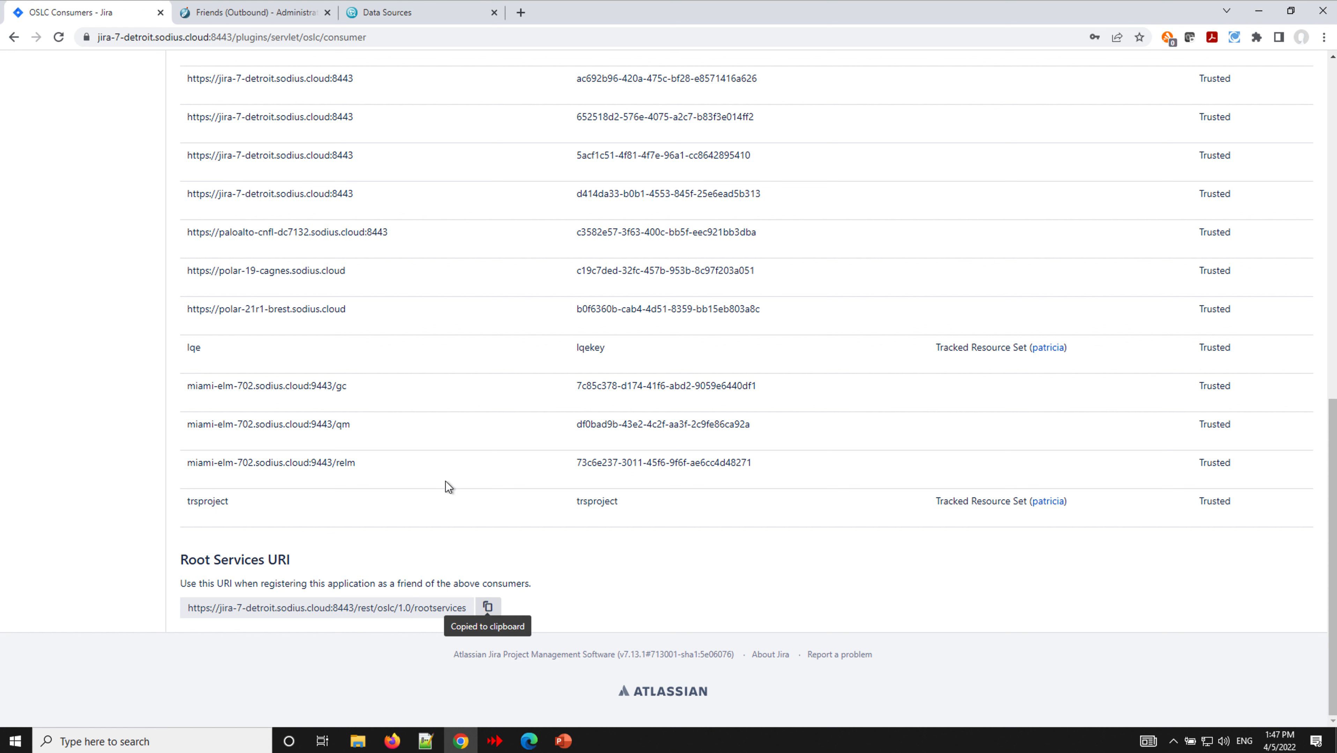
pyautogui.click(266, 13)
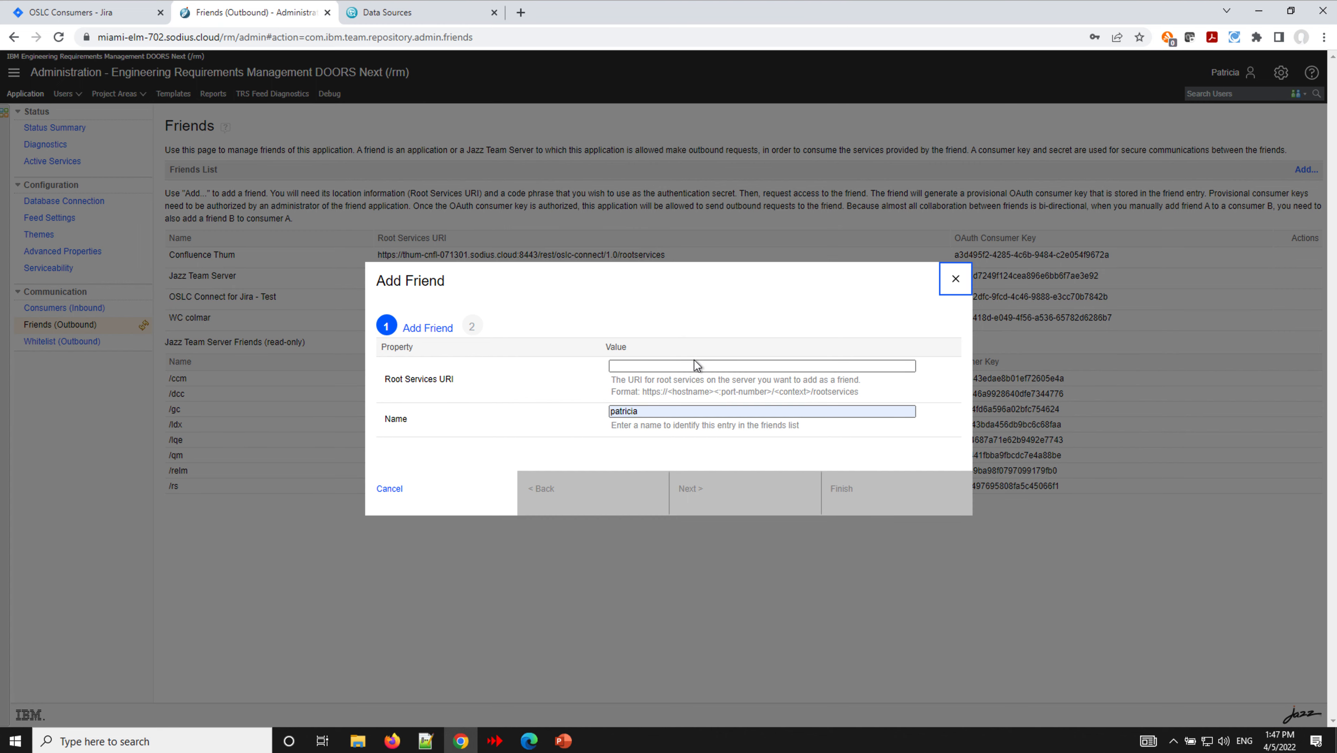
# - Add outbound friend 'Jira - Detroit' using the pasted jira-7-detroit root services URI and an OAuth secret
pyautogui.click(684, 367)
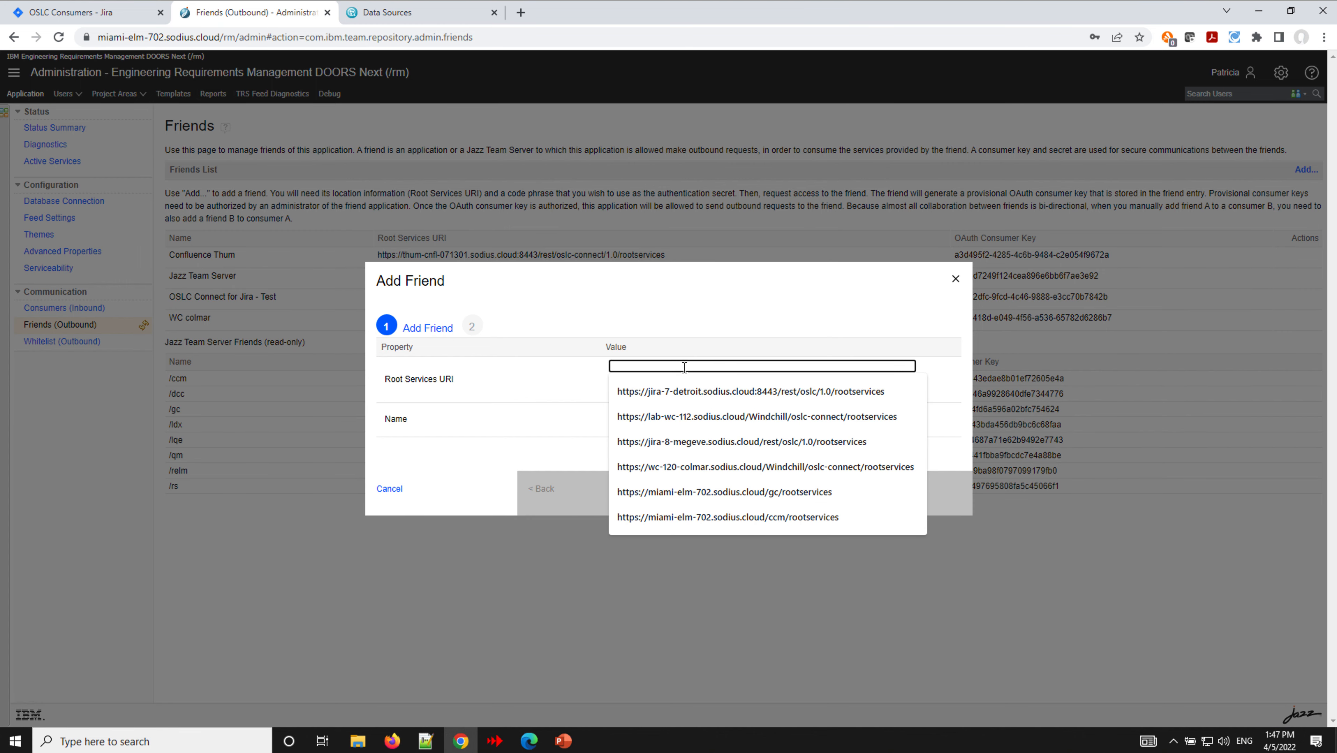
pyautogui.hotkey('ctrl', 'v')
pyautogui.click(661, 413)
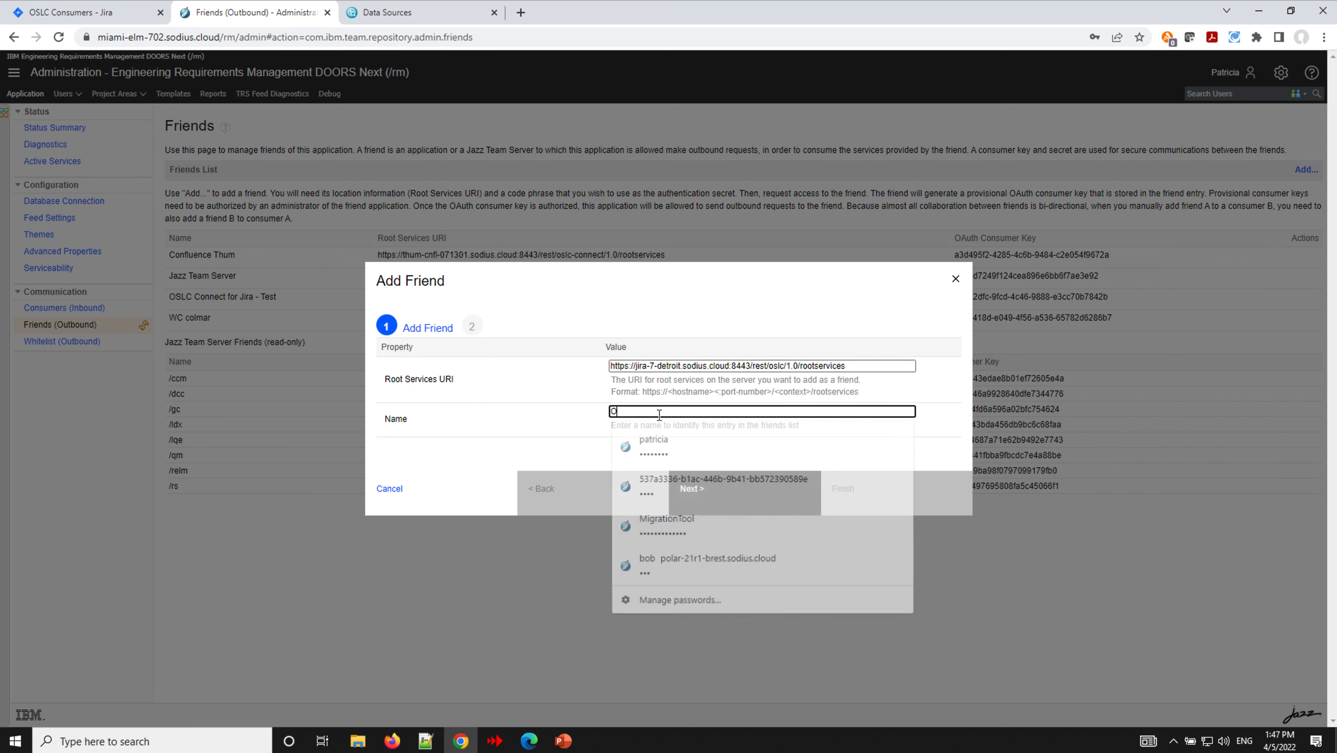
pyautogui.write('Jira - De')
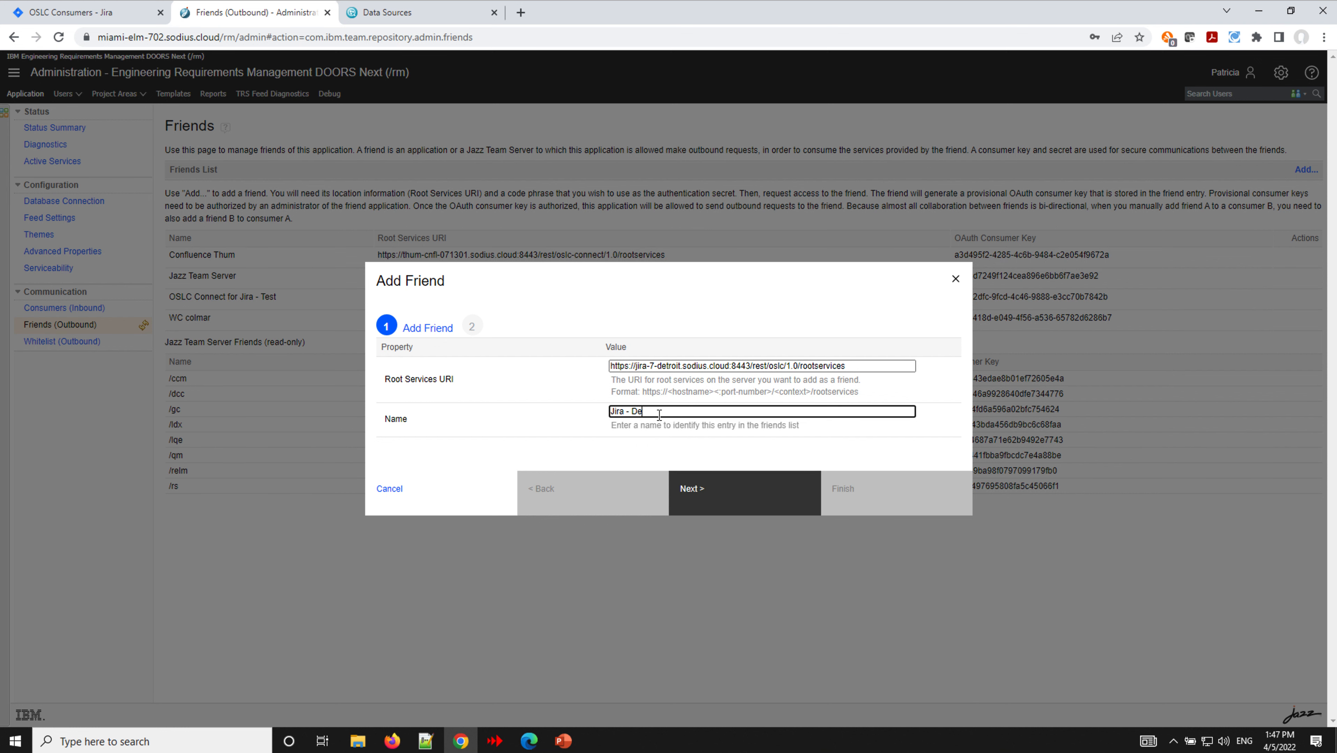
pyautogui.click(70, 12)
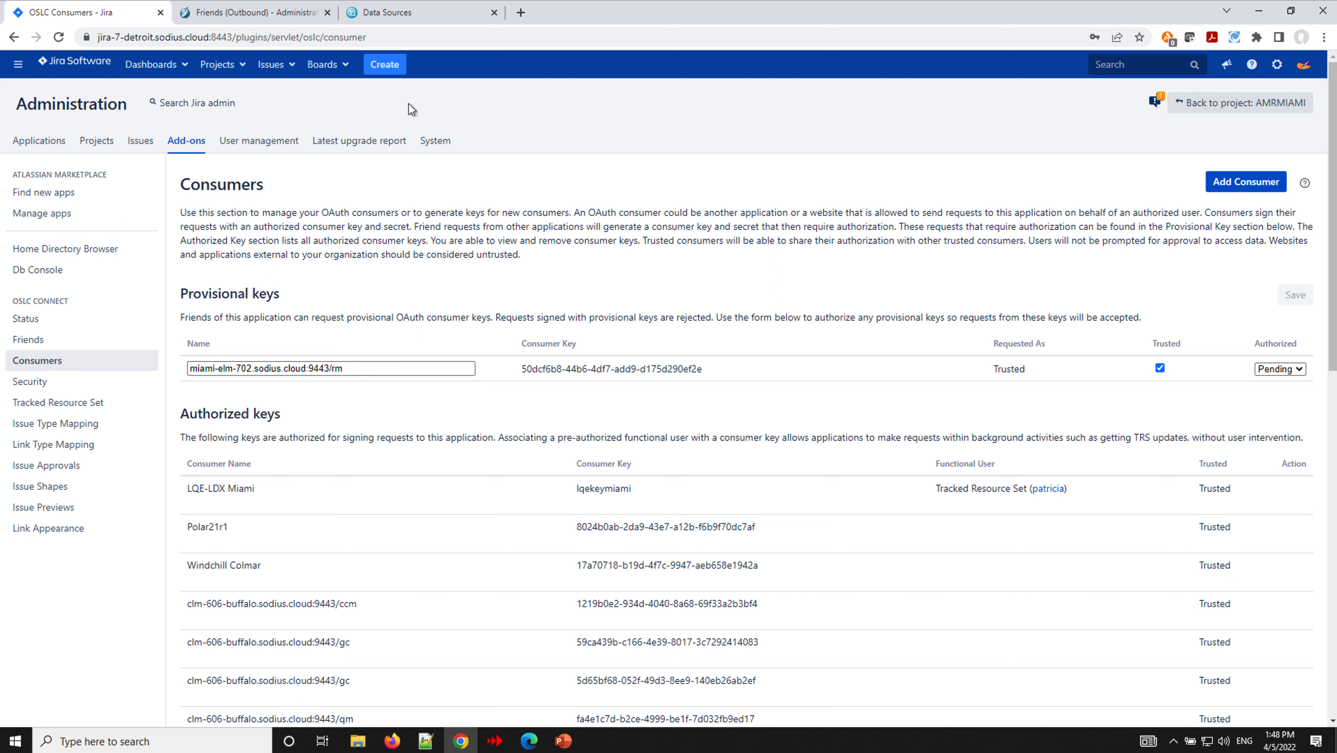
pyautogui.hotkey('ctrl', 'Tab')
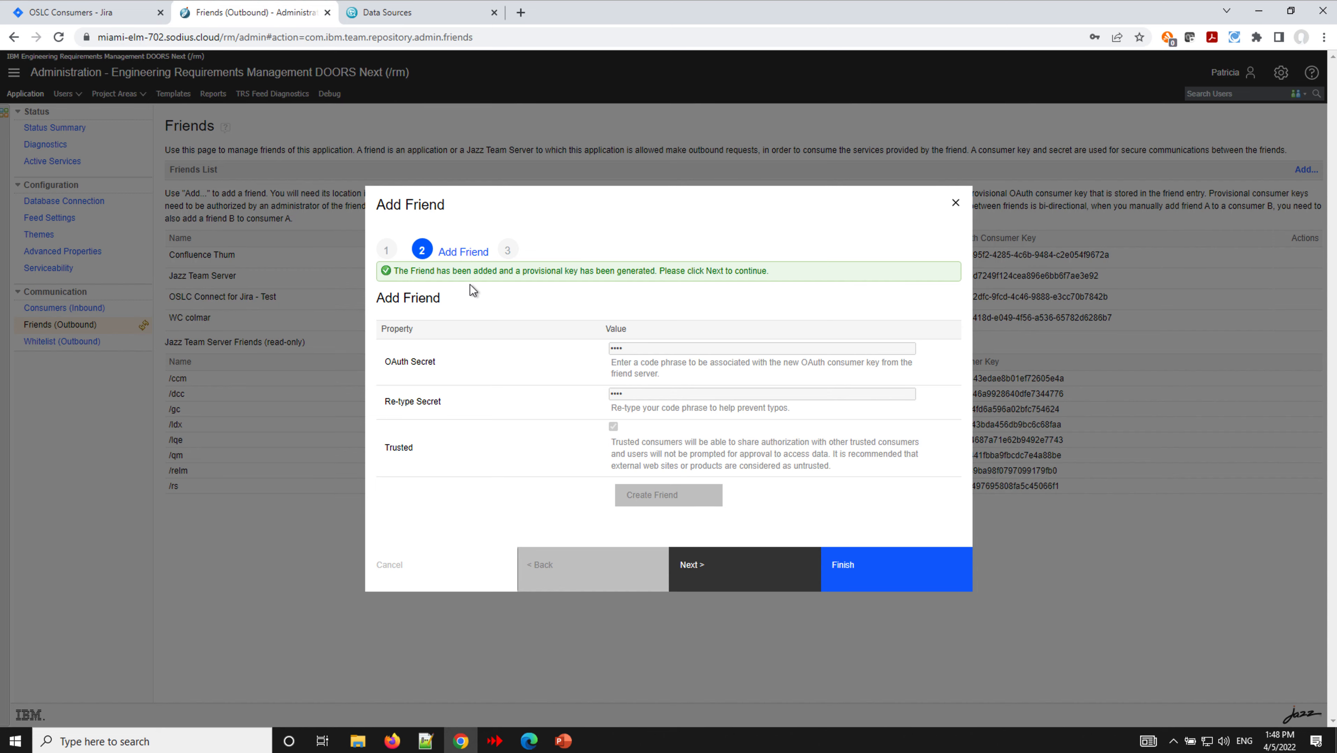
pyautogui.click(868, 573)
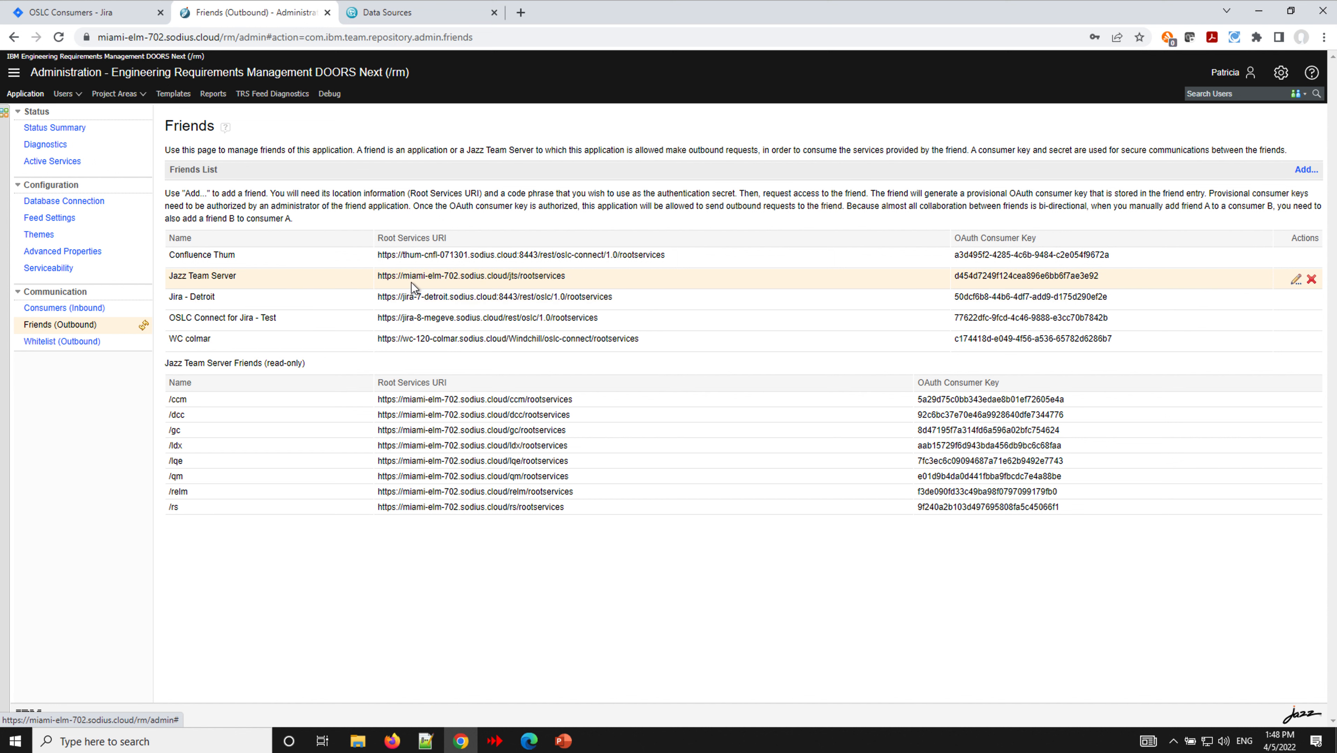
pyautogui.click(94, 14)
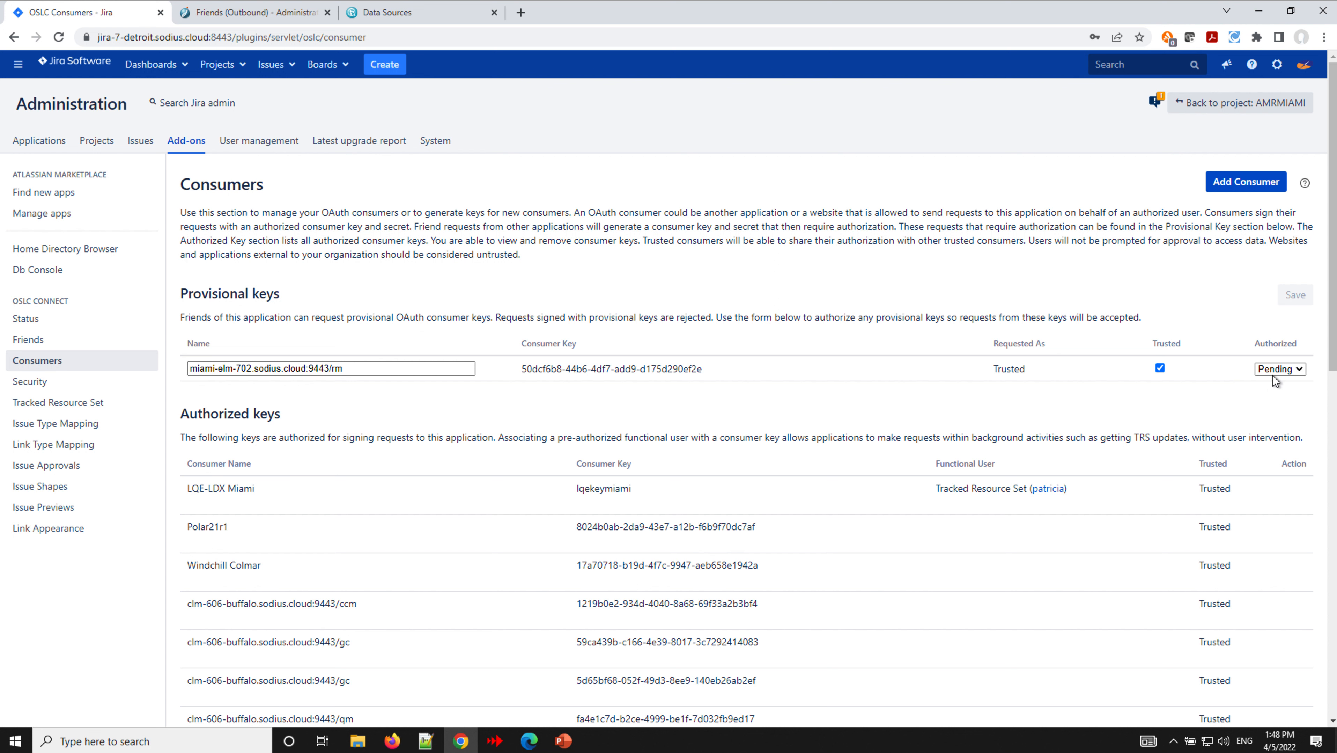
# - Approve and save the pending miami-elm-702 /rm provisional key in Jira's Consumers page
pyautogui.click(1305, 369)
pyautogui.click(1275, 393)
pyautogui.click(1300, 297)
pyautogui.click(1299, 297)
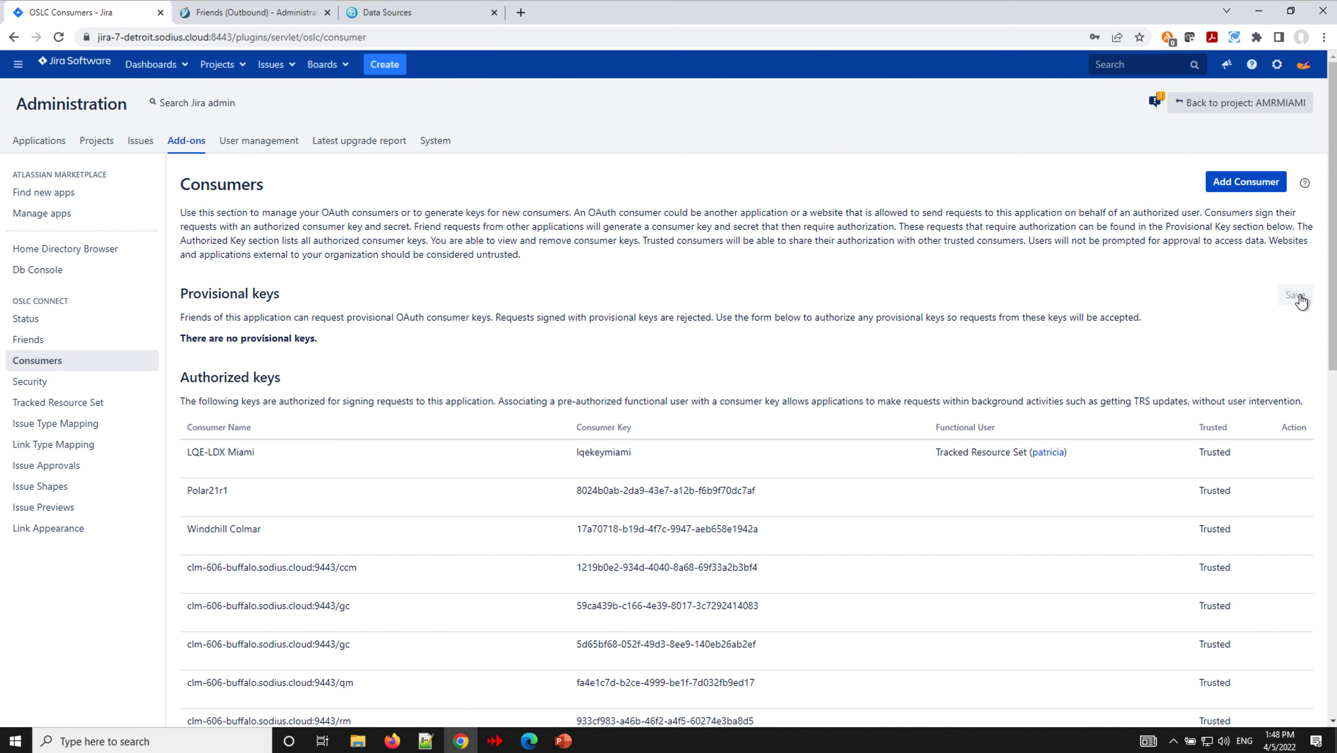
pyautogui.click(441, 16)
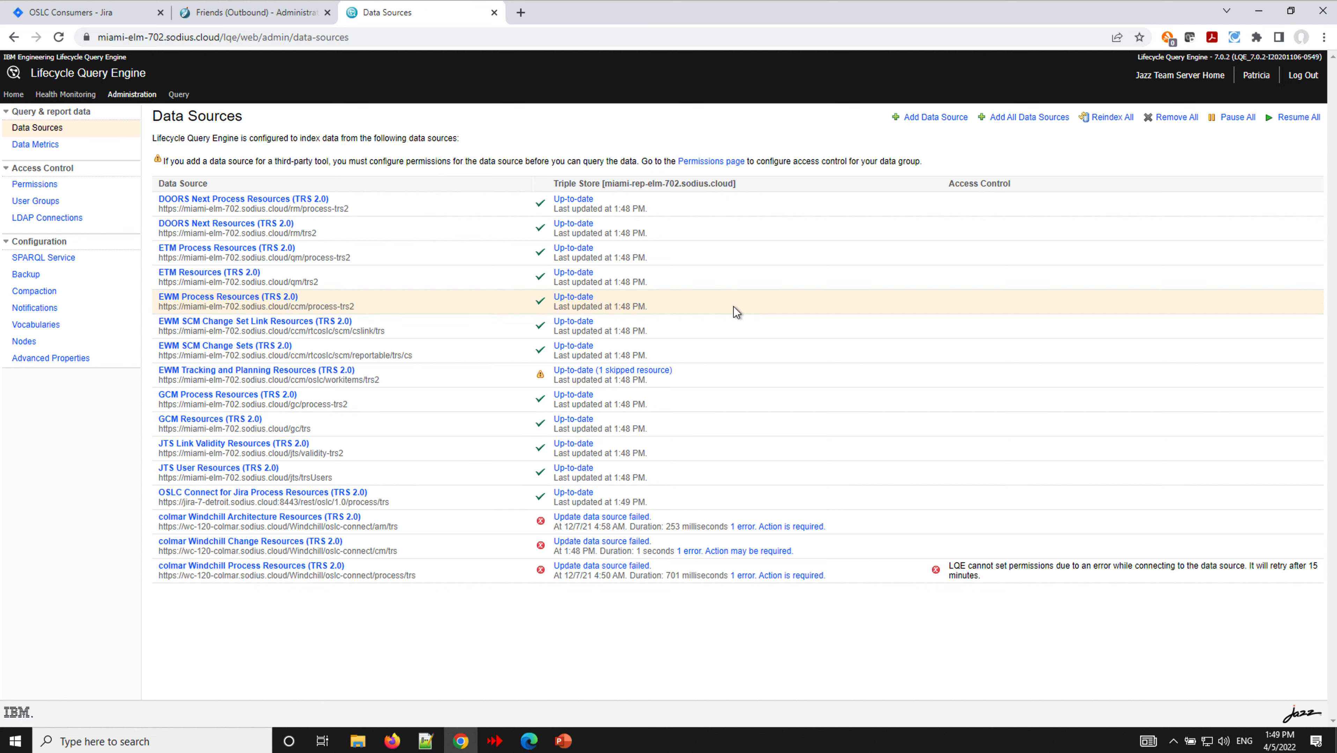
# - Add an LQE data source from the jira-7-detroit rootservices URL to discover its cm/trs and process/trs feeds
pyautogui.click(935, 117)
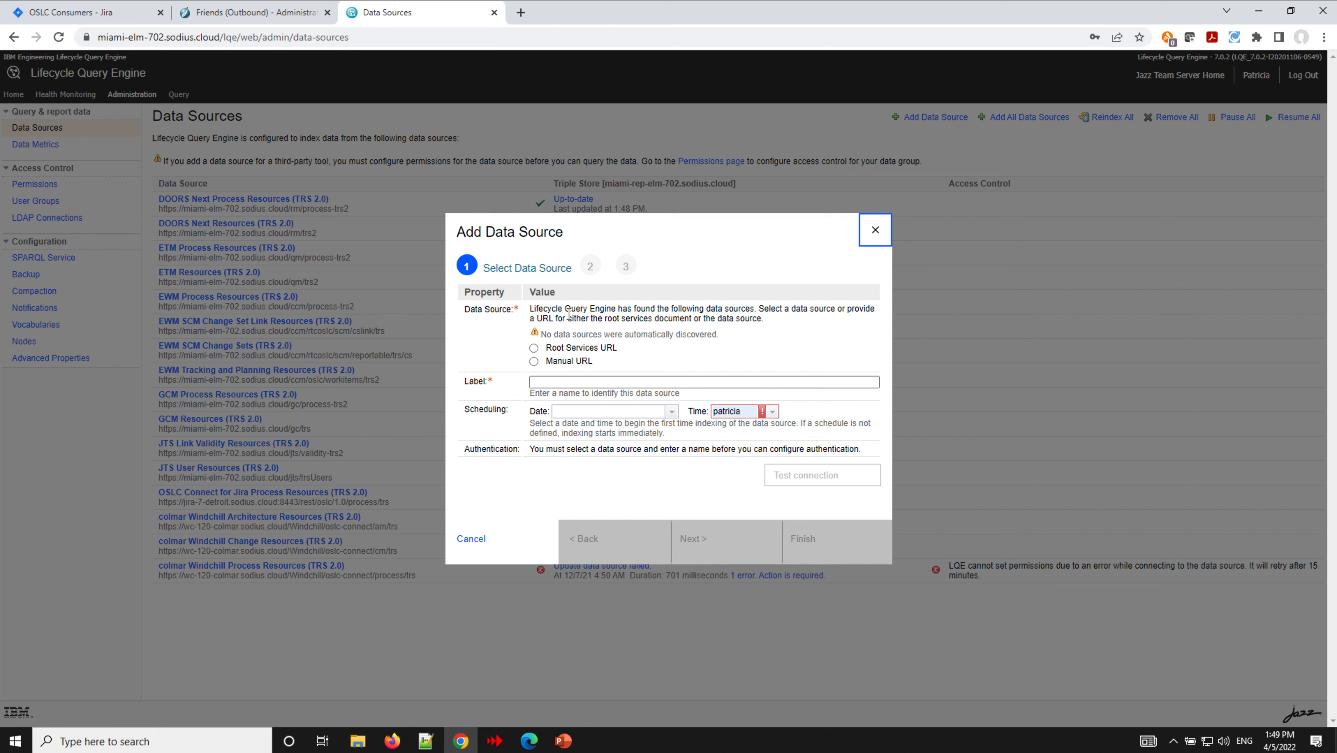
pyautogui.click(535, 349)
pyautogui.click(578, 349)
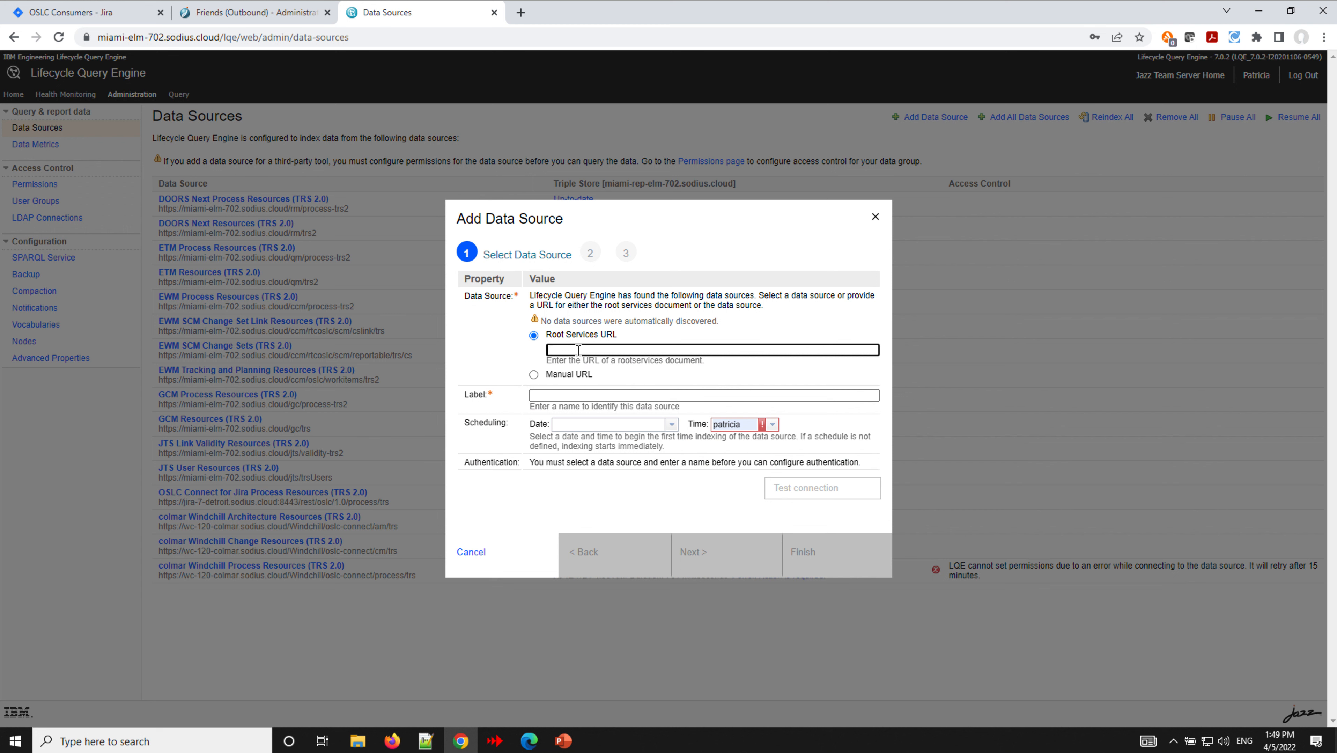
pyautogui.hotkey('ctrl', 'v')
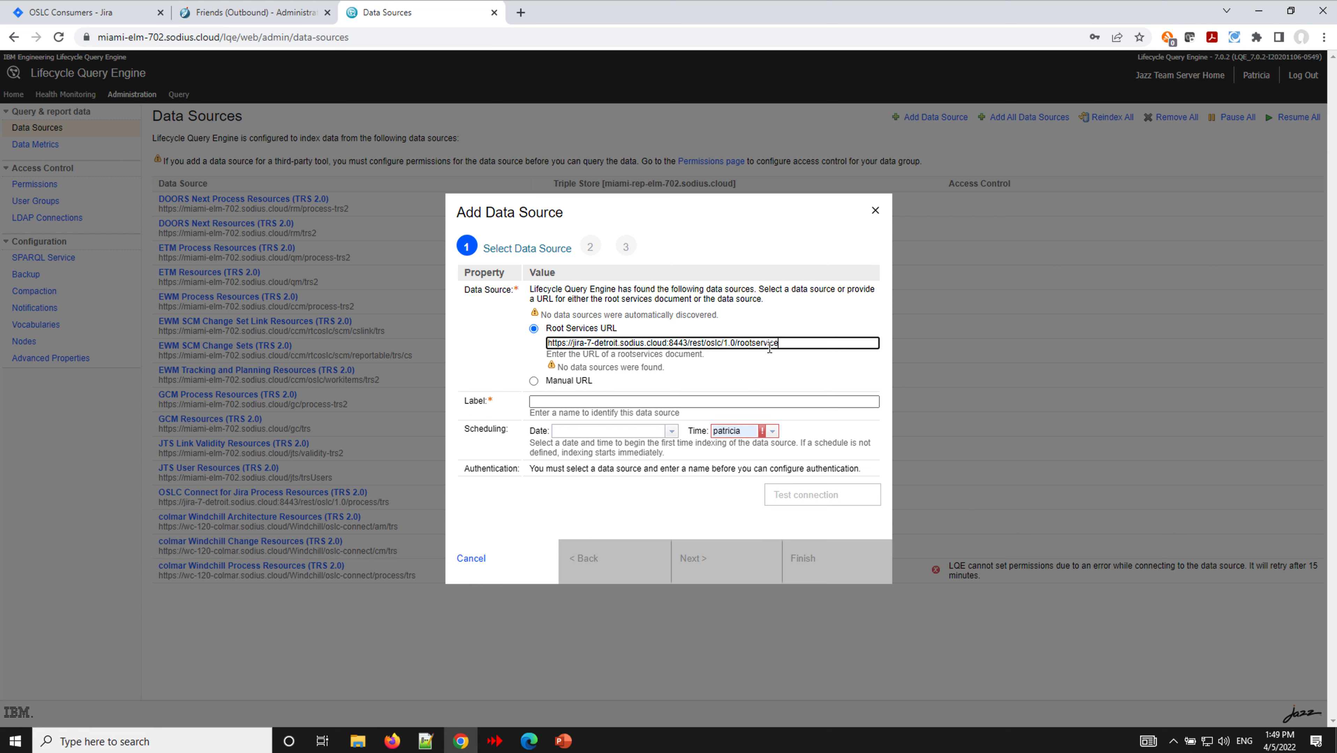
pyautogui.write('s')
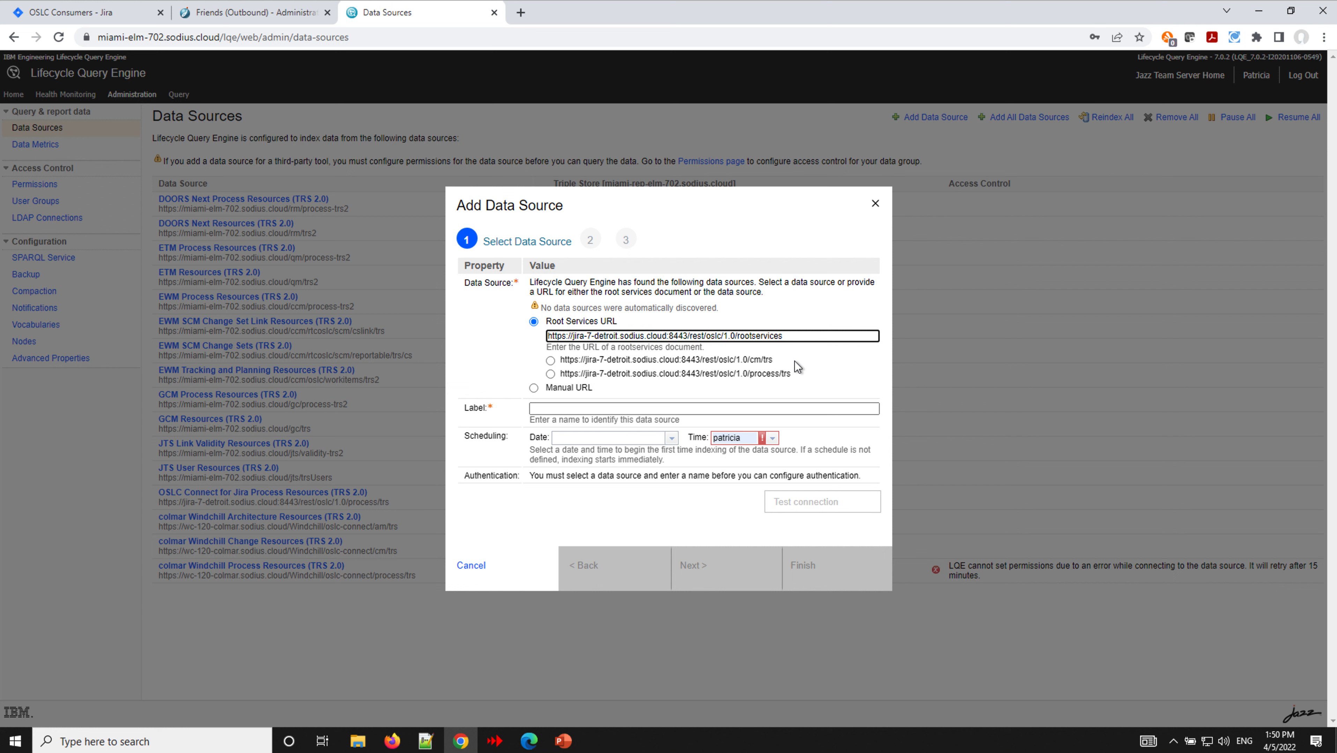
# - Select the cm/trs feed, clear the Time field, keep OAuth, and continue to Authentication Details
pyautogui.click(551, 361)
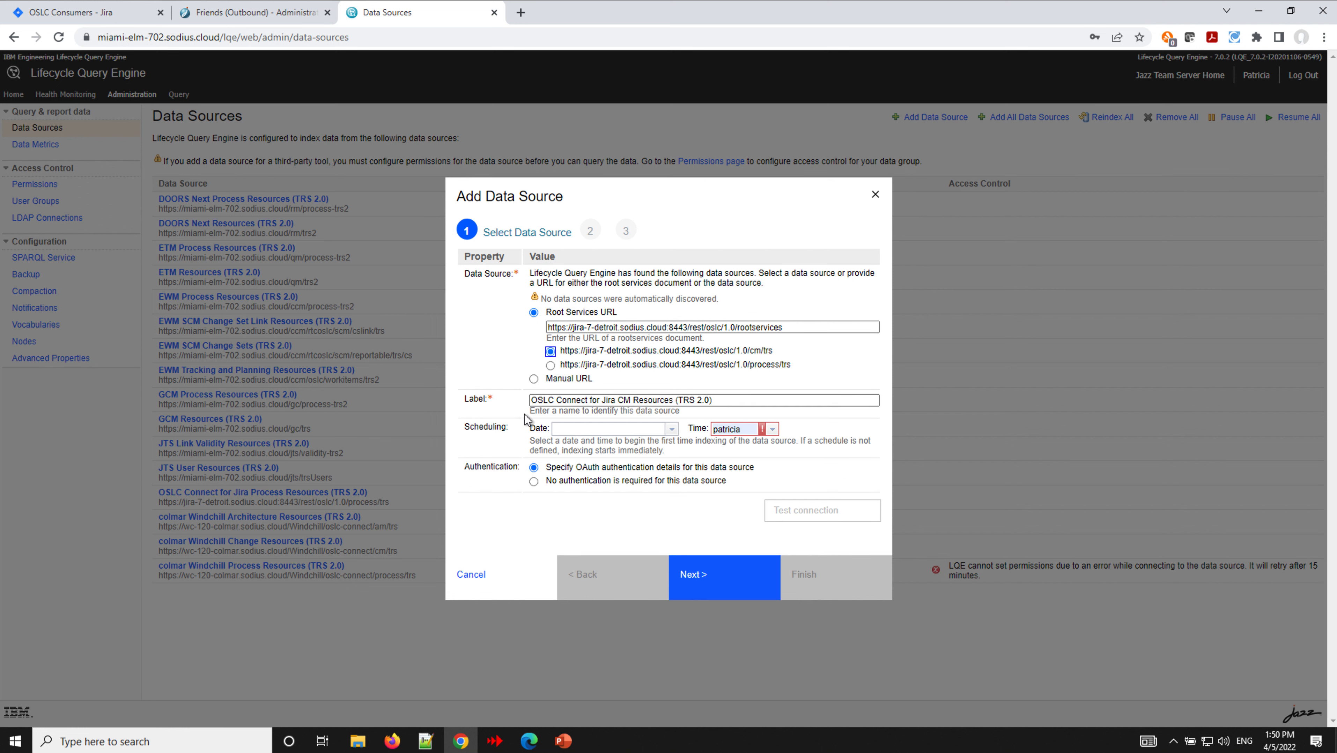
pyautogui.click(752, 428)
pyautogui.doubleClick(752, 427)
pyautogui.press('BackSpace')
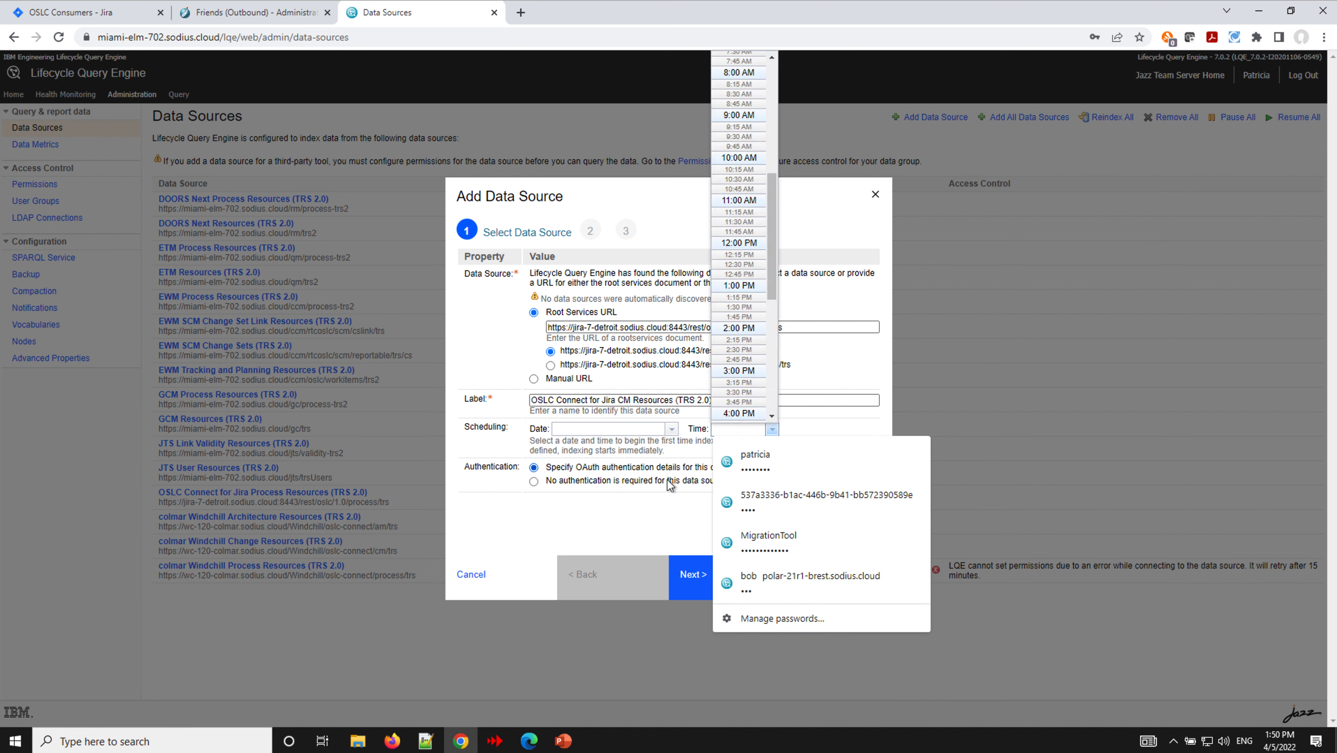
pyautogui.click(640, 497)
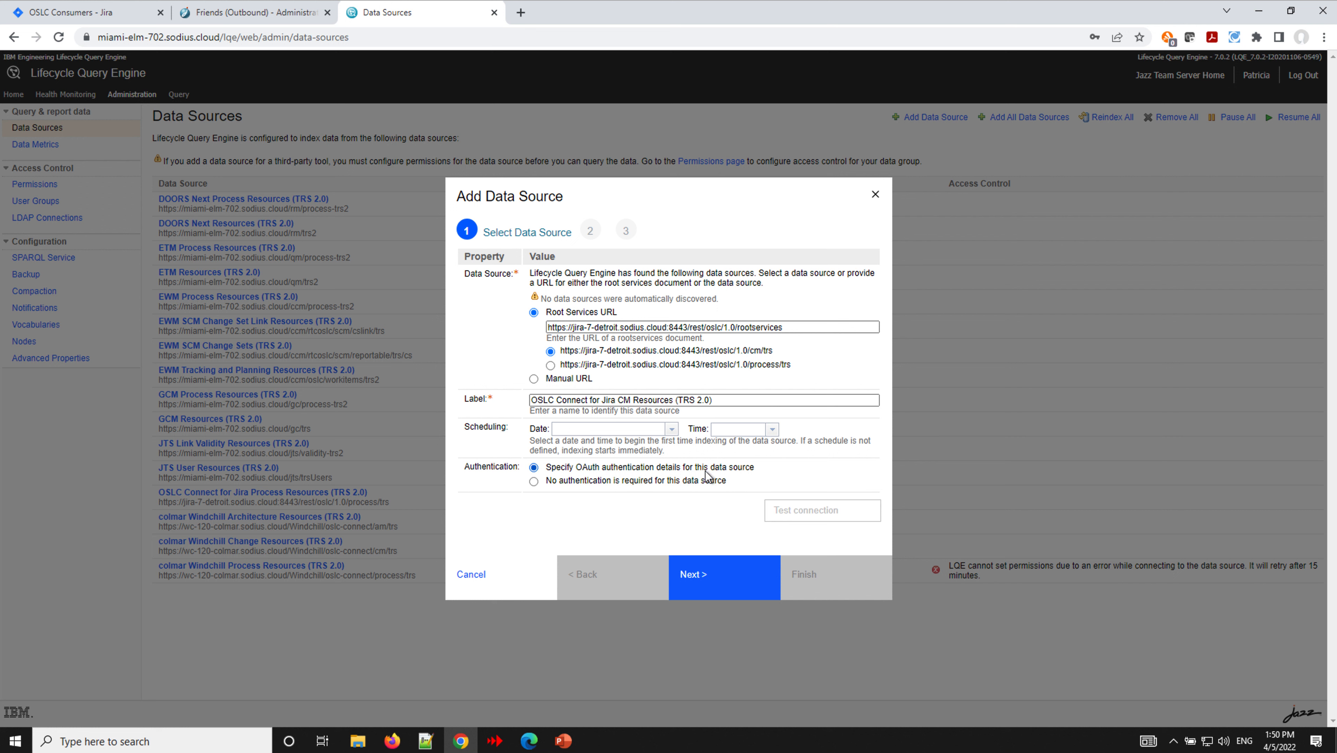
pyautogui.click(710, 585)
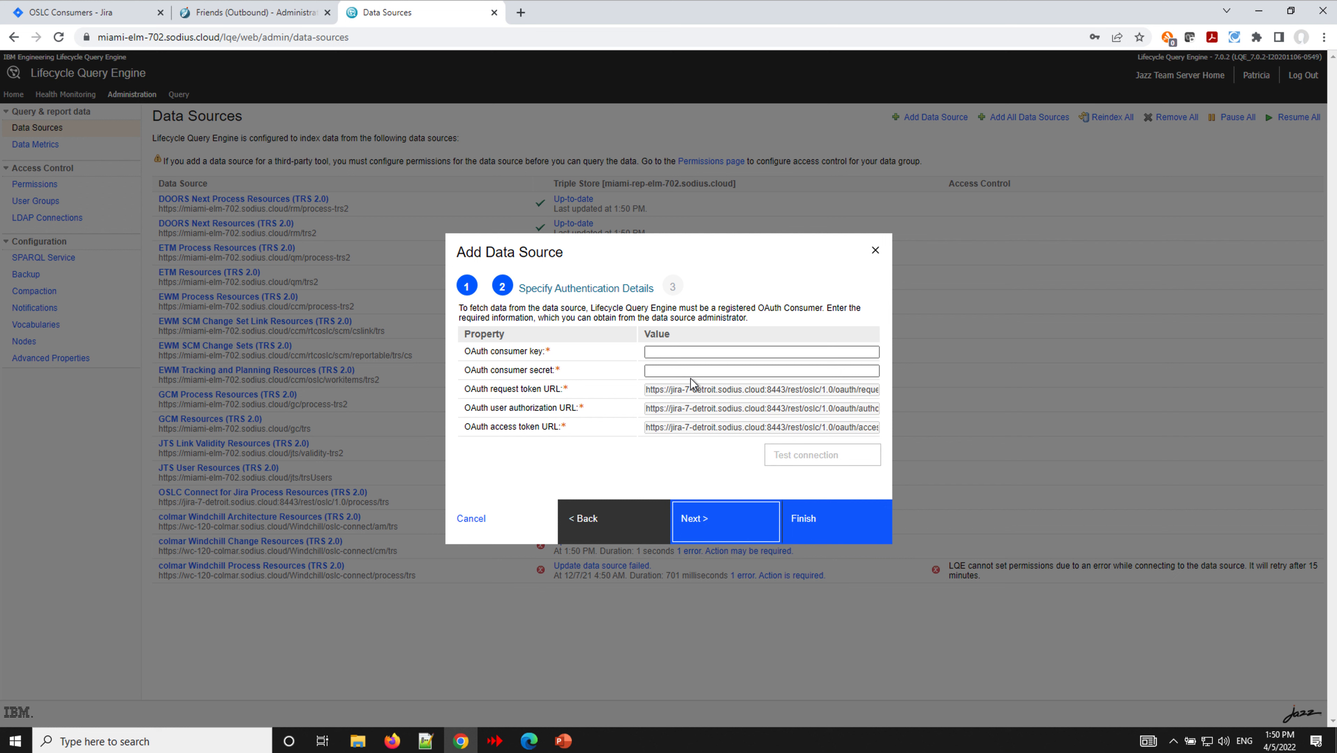
# - Fill in a new Jira OAuth consumer named Miami LQE with key trs and a confirmed secret
pyautogui.click(91, 18)
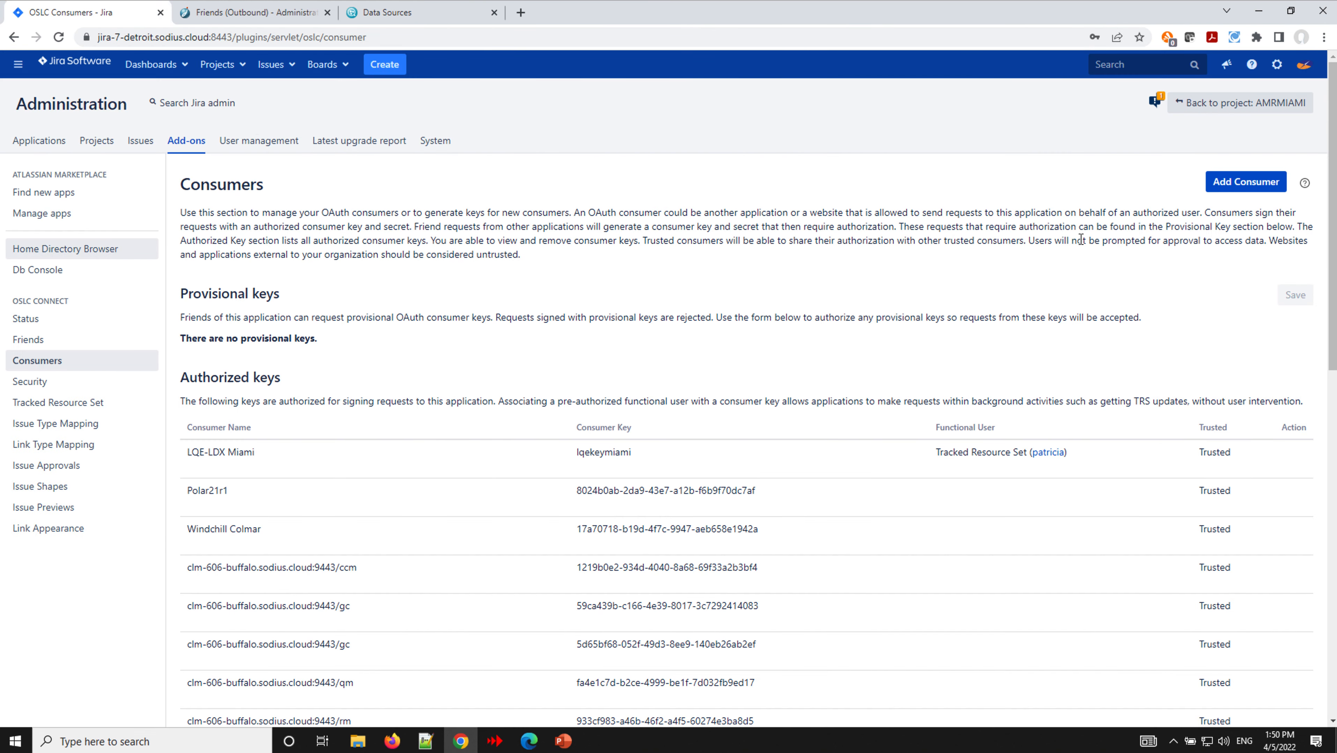
pyautogui.click(1247, 183)
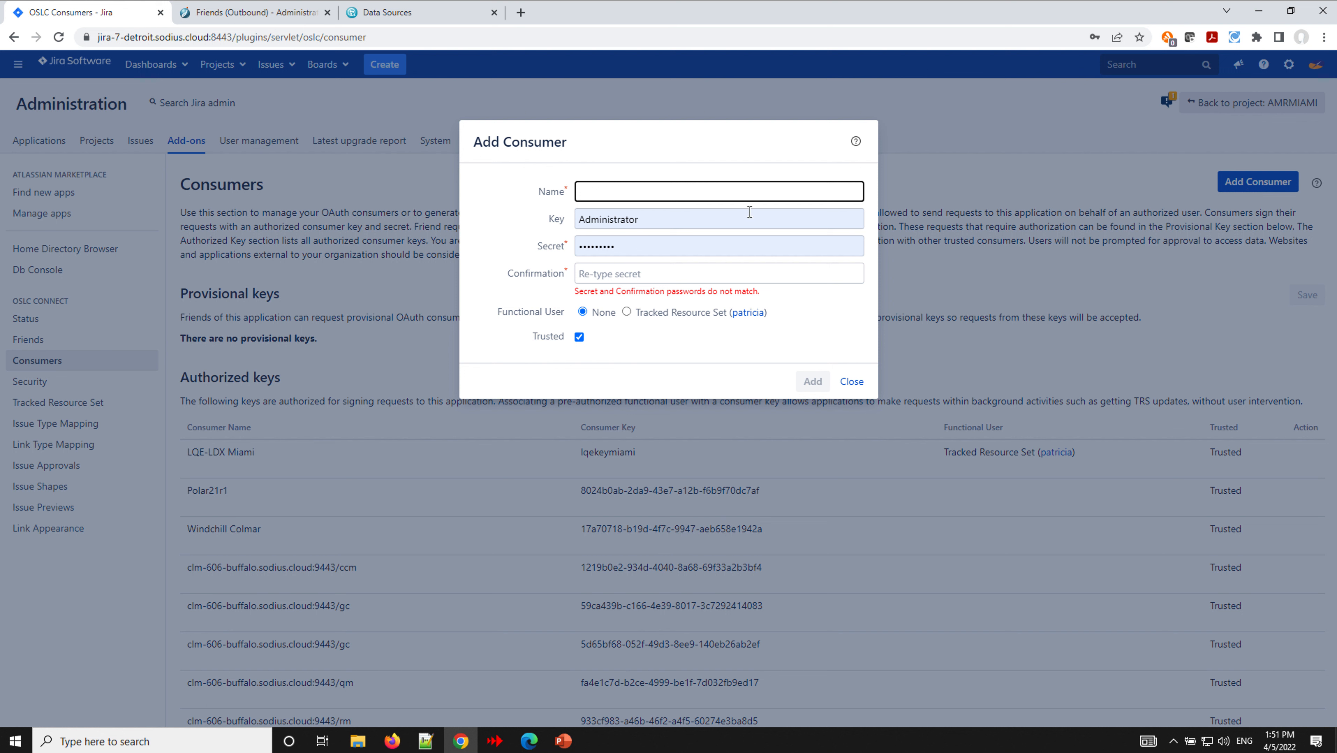
pyautogui.write('Miami LQE')
pyautogui.click(690, 225)
pyautogui.doubleClick(687, 221)
pyautogui.write('trs')
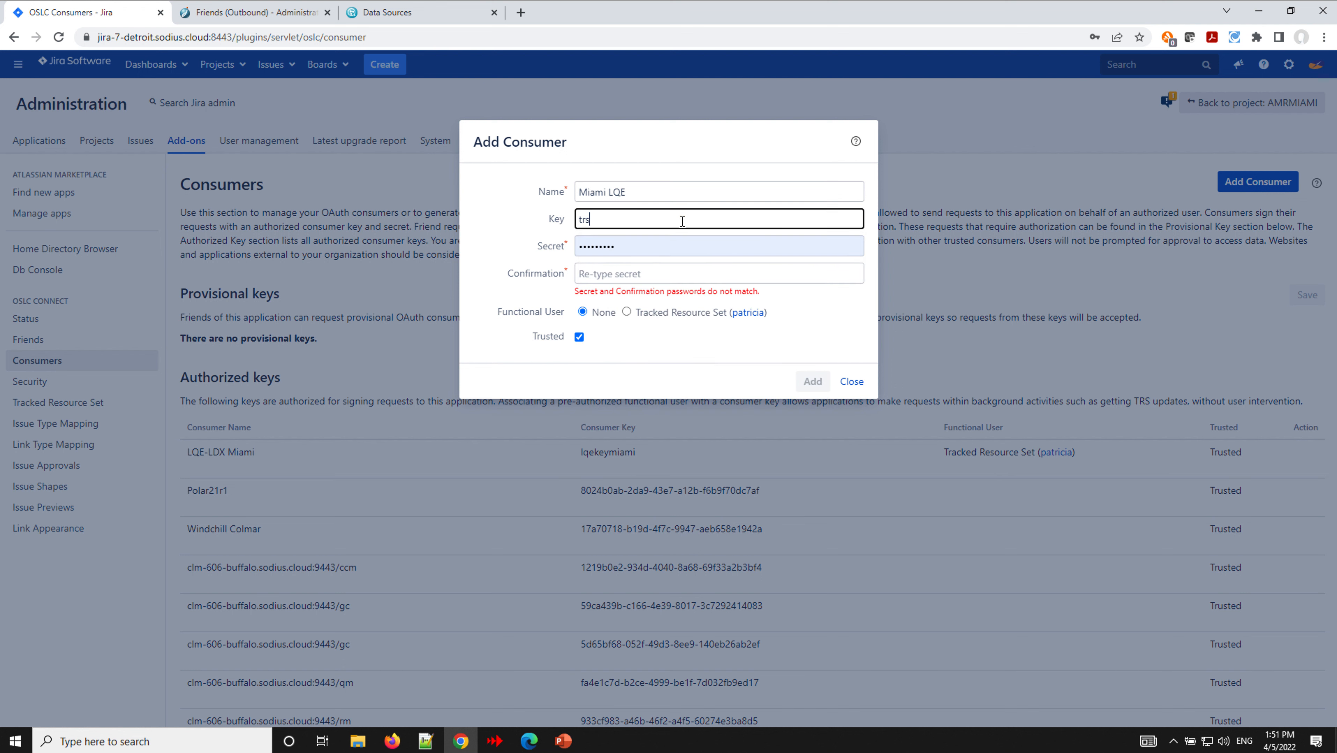
pyautogui.doubleClick(618, 250)
pyautogui.write('trs')
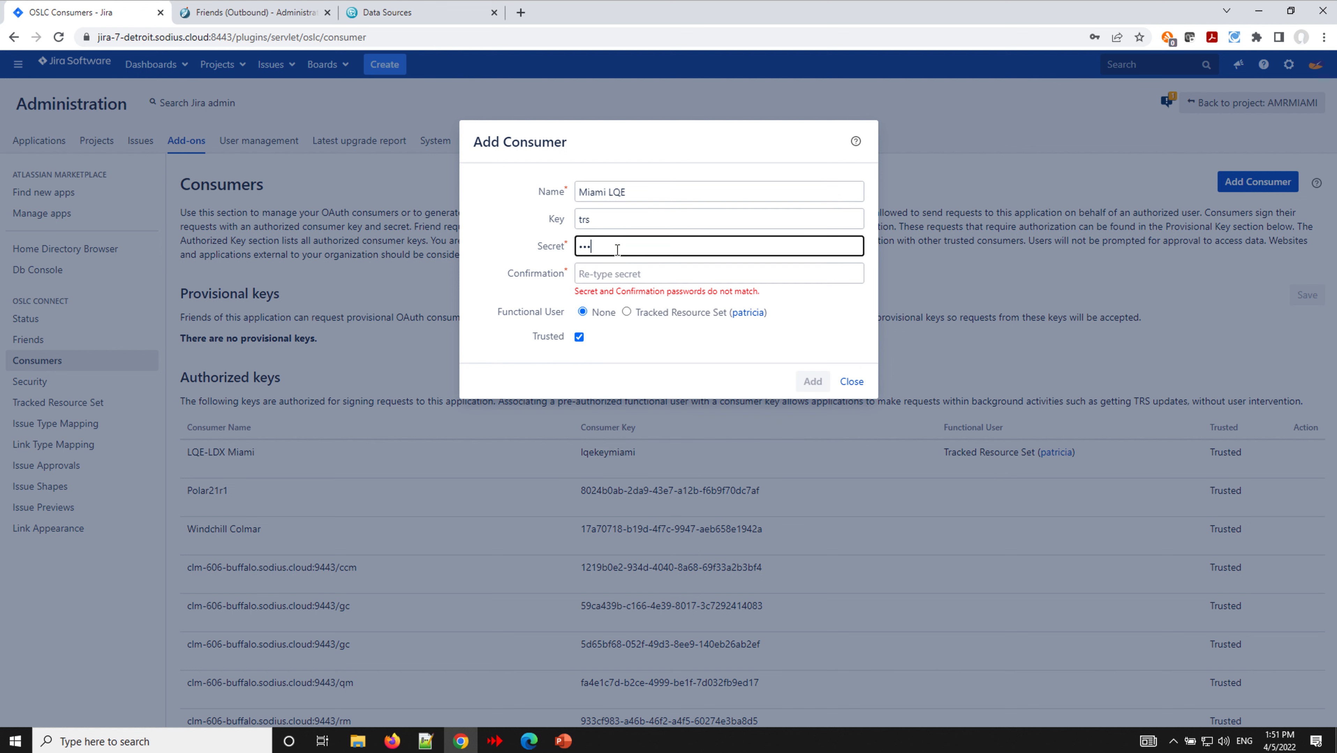
pyautogui.click(605, 274)
pyautogui.write('trs')
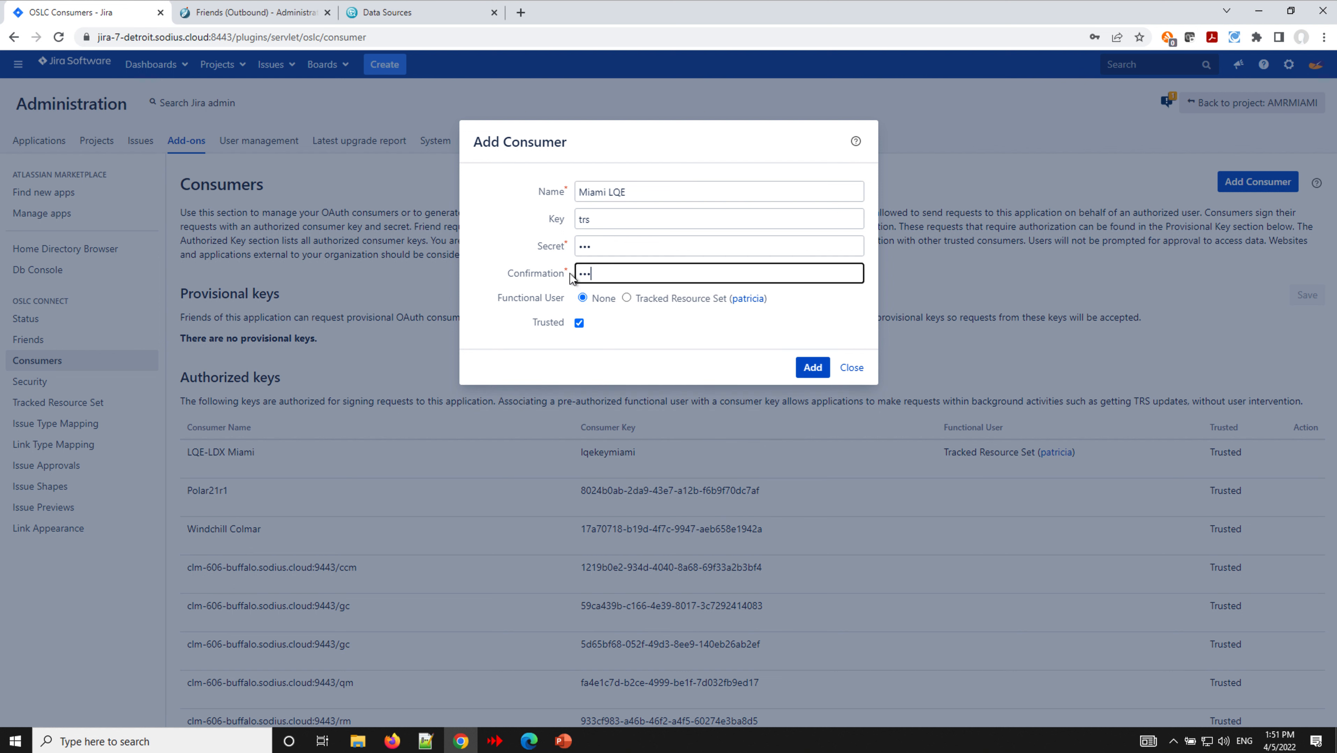
# - Assign the Tracked Resource Set functional user and add the Miami LQE consumer
pyautogui.click(627, 299)
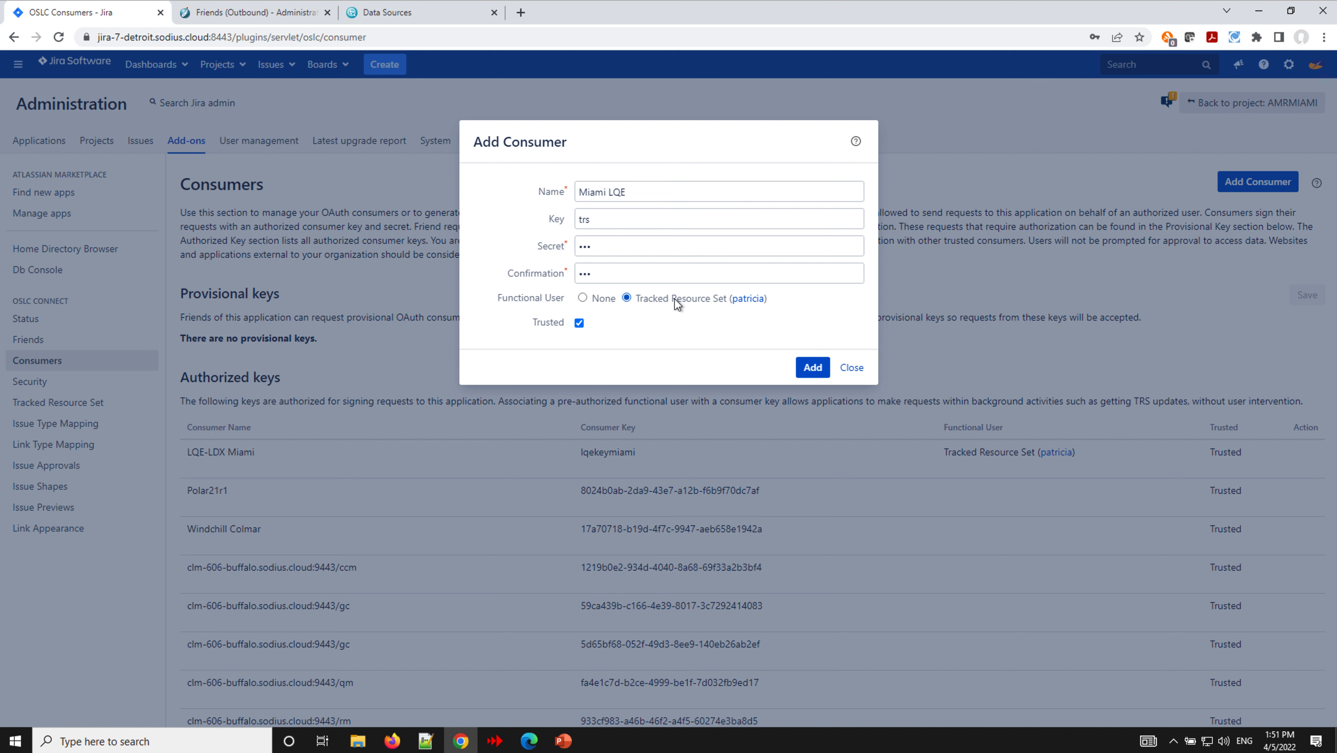
pyautogui.click(814, 371)
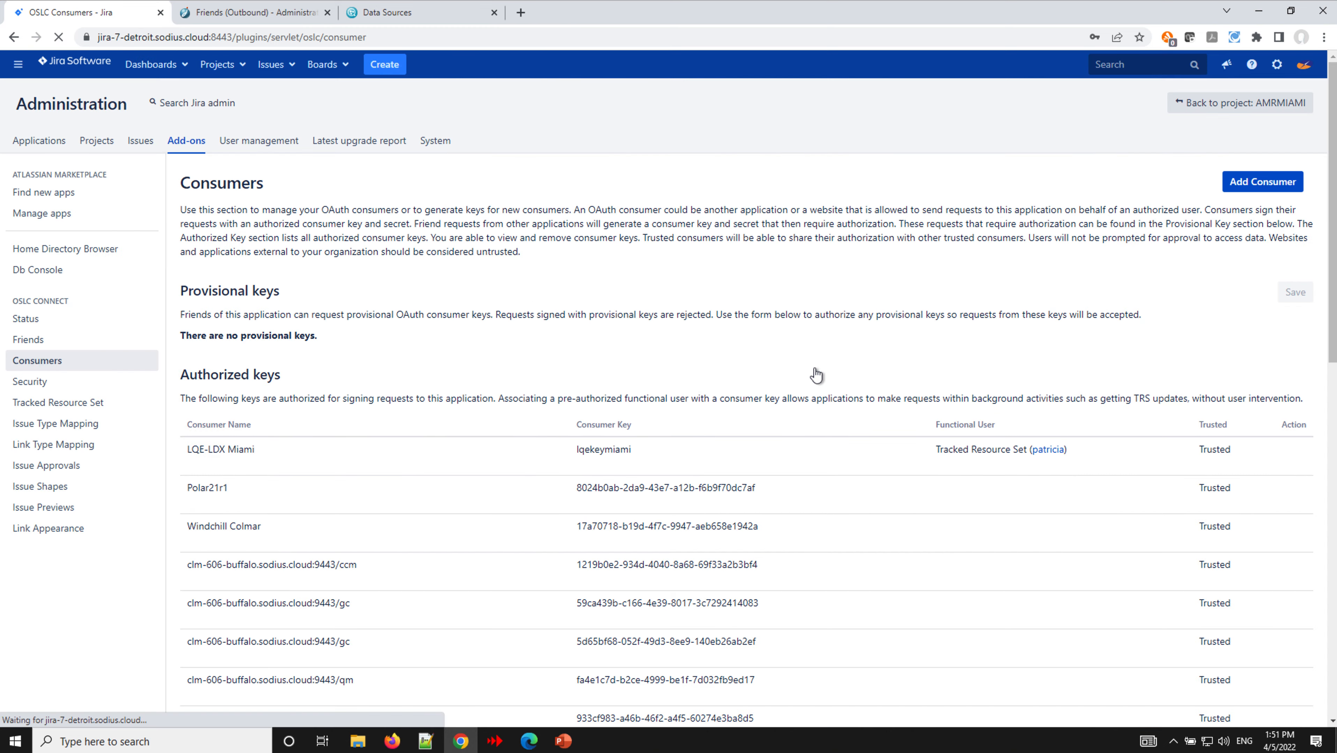
pyautogui.scroll(-5, 343, 559)
pyautogui.scroll(-8, 336, 563)
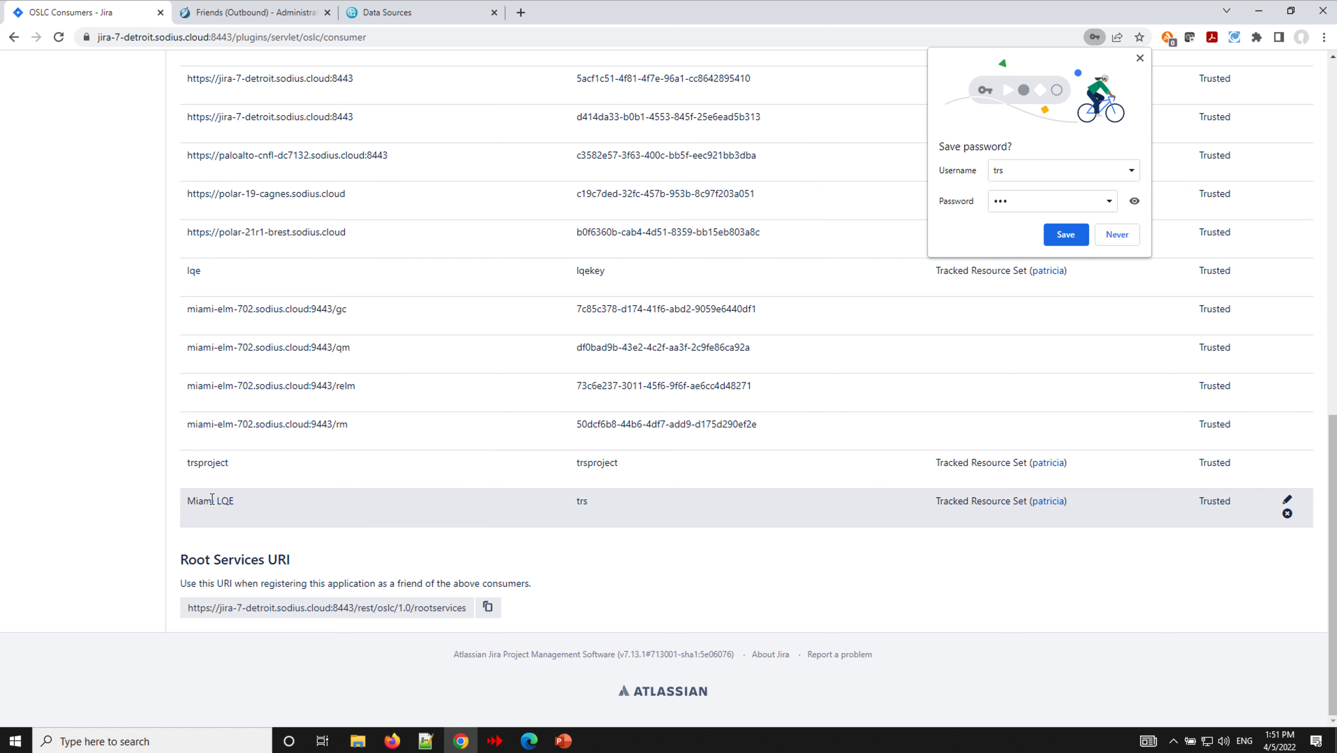
pyautogui.click(1140, 58)
# - Enter consumer key trs and its secret in LQE and run a successful connection test
pyautogui.click(400, 12)
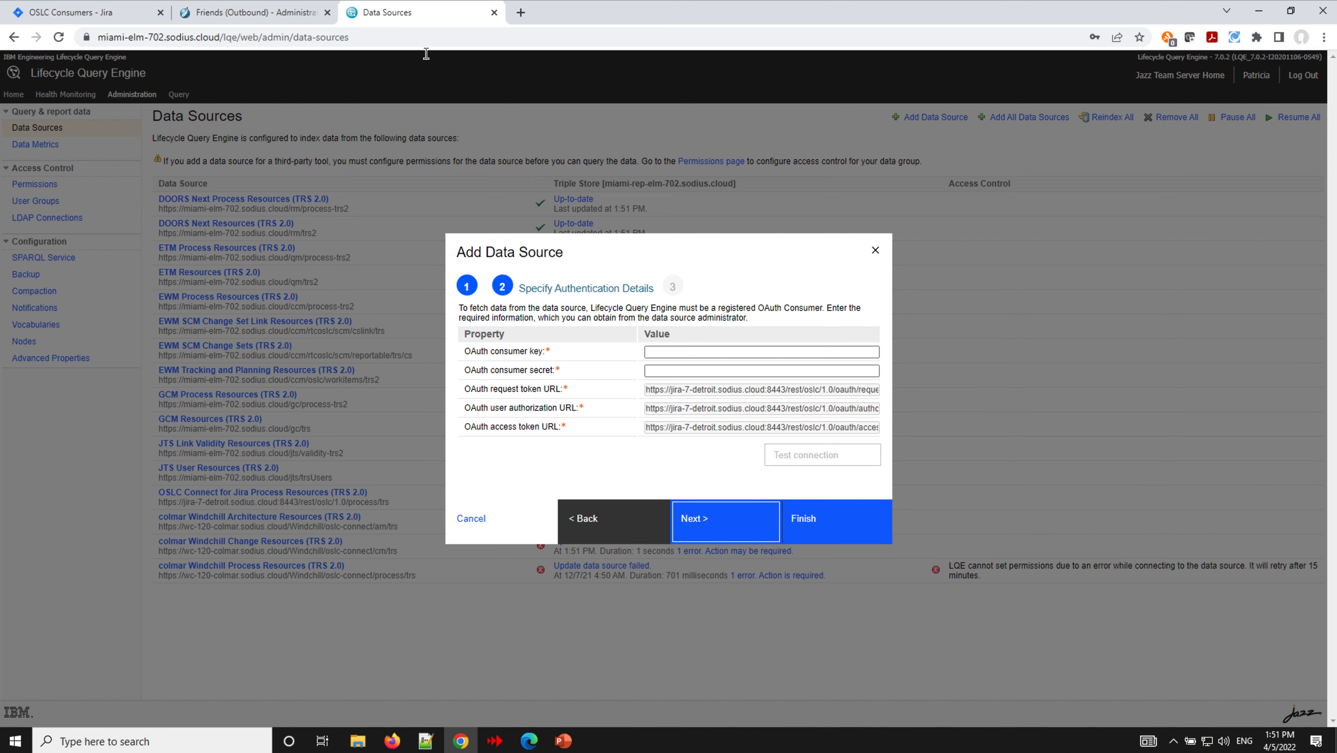
pyautogui.click(687, 349)
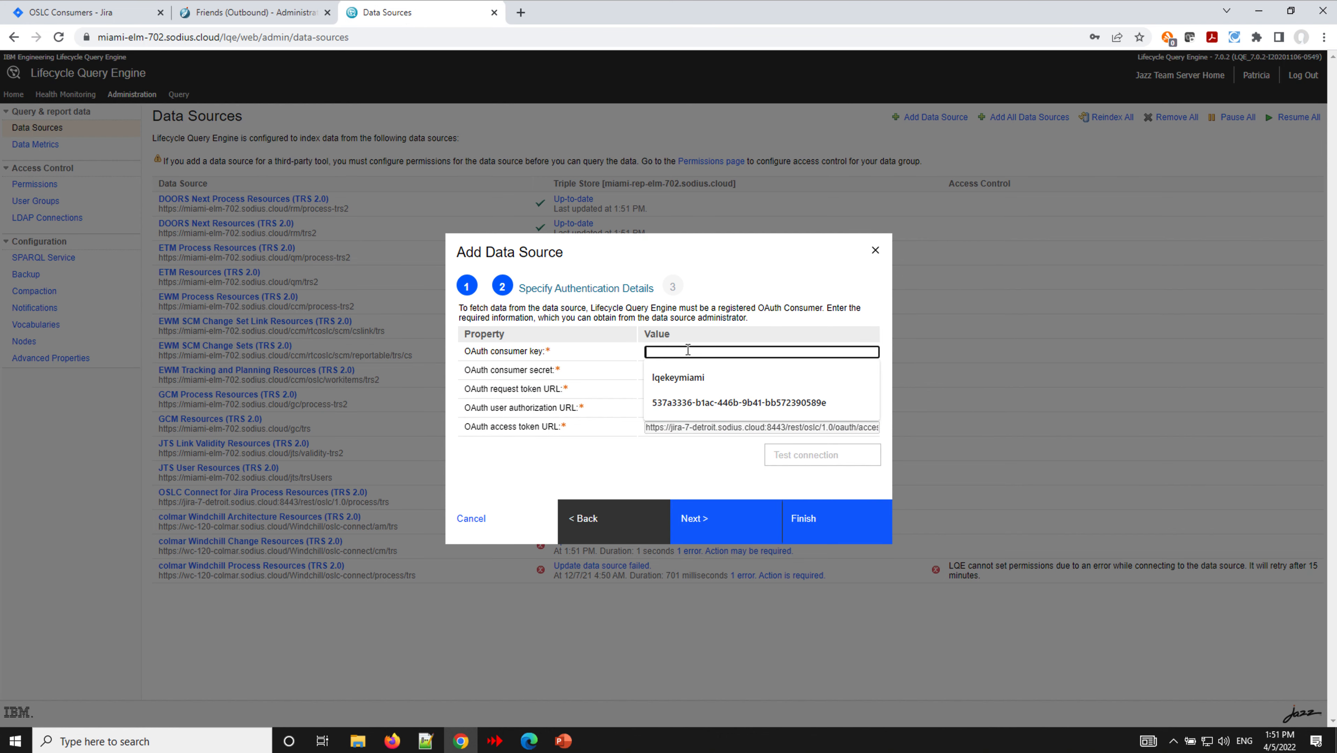
pyautogui.write('trs')
pyautogui.click(669, 370)
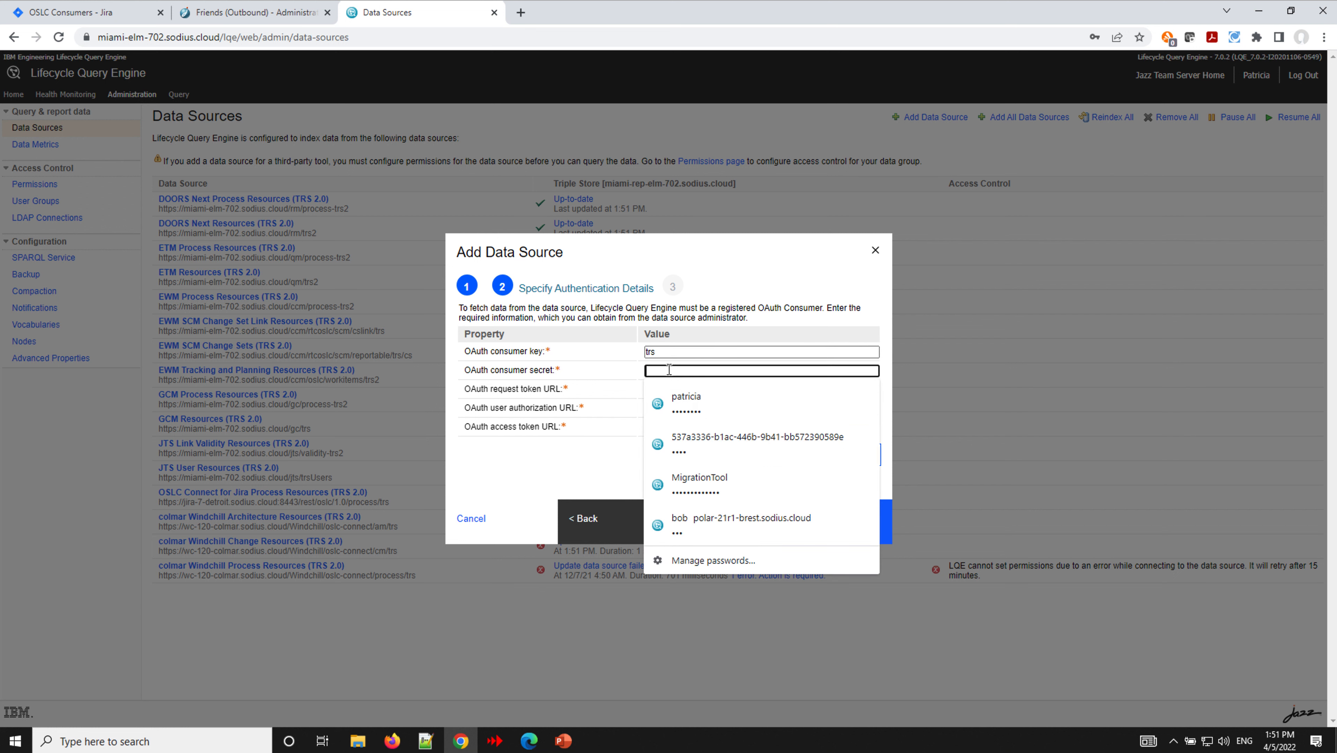
pyautogui.write('trs')
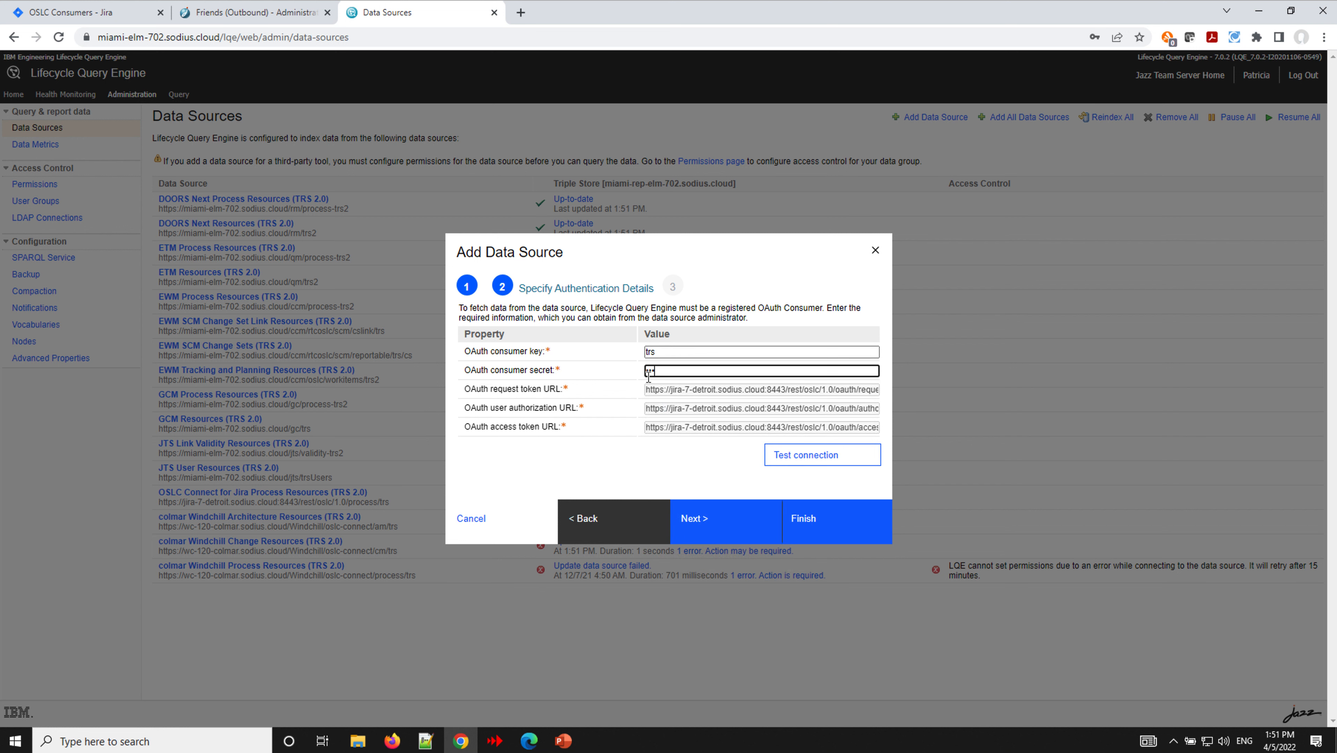
pyautogui.click(817, 457)
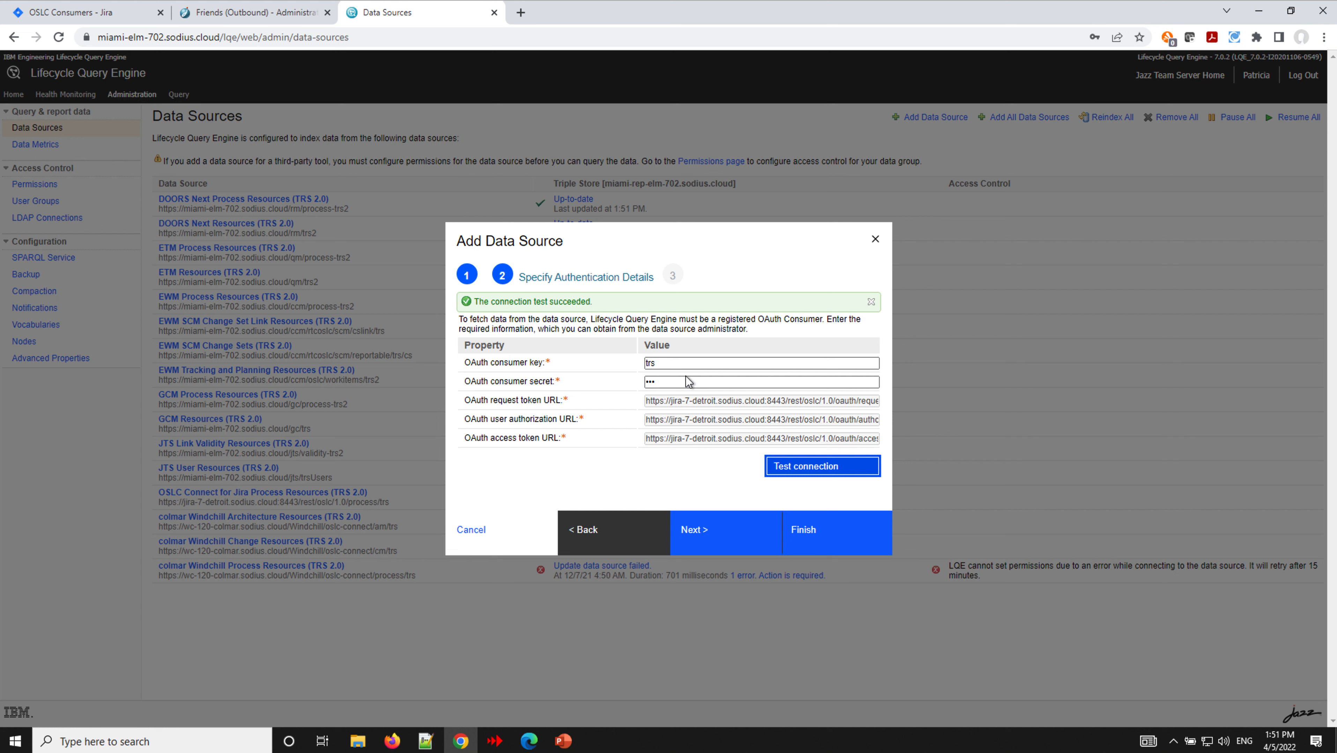
# - Finish the wizard so OSLC Connect for Jira CM Resources (TRS 2.0) shows Up-to-date with 570 resources
pyautogui.click(720, 533)
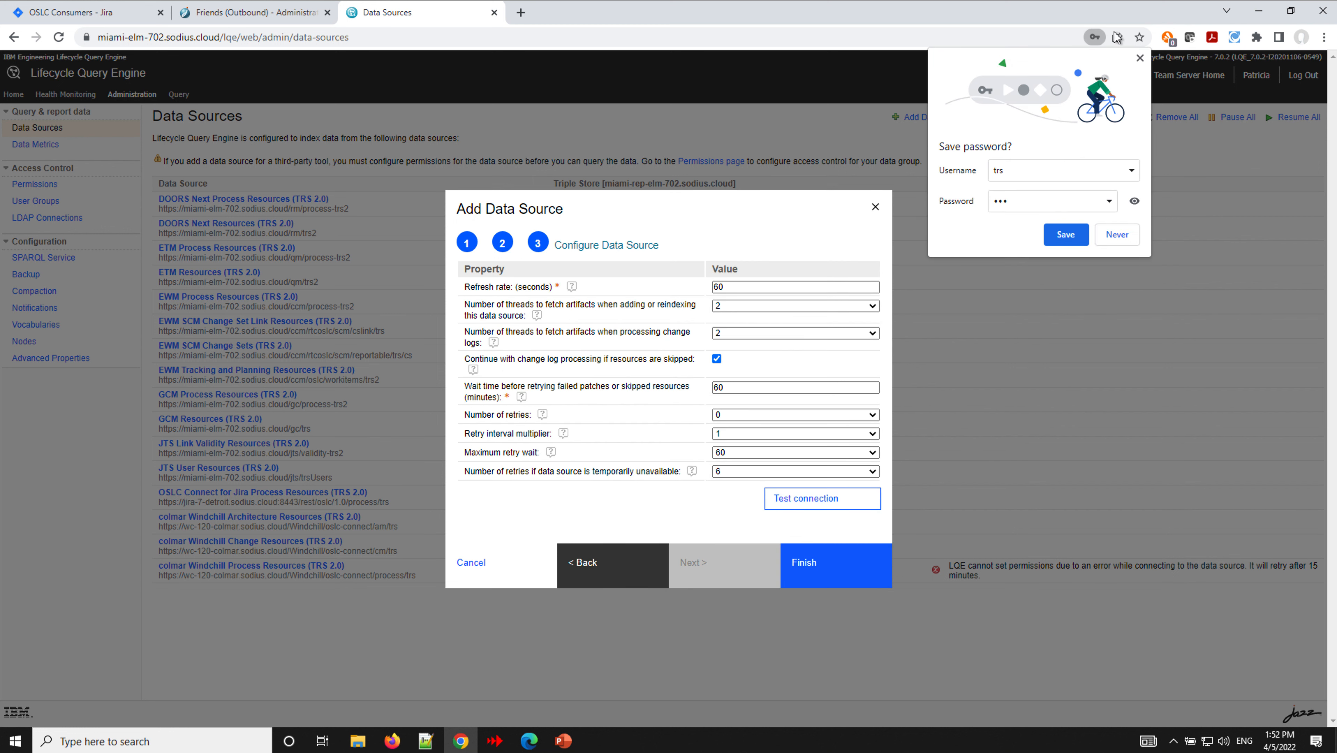
pyautogui.click(1139, 59)
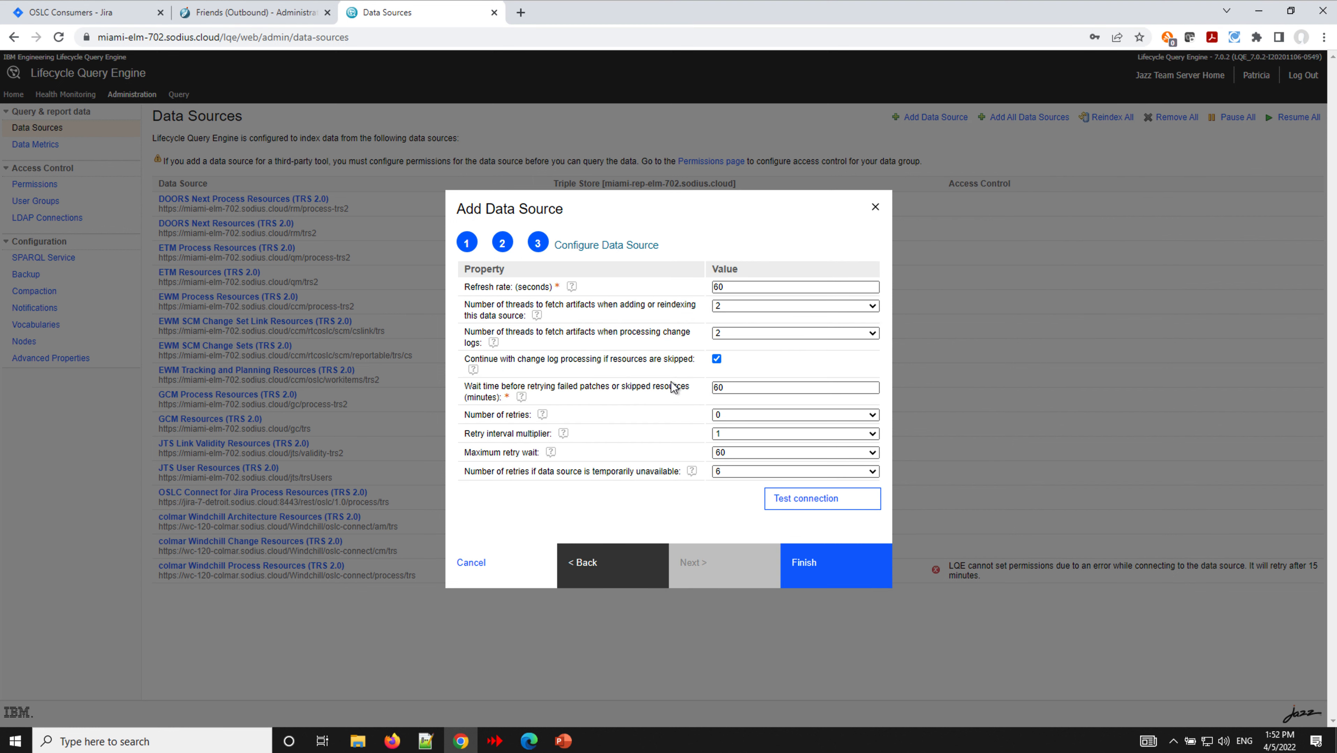
pyautogui.click(805, 564)
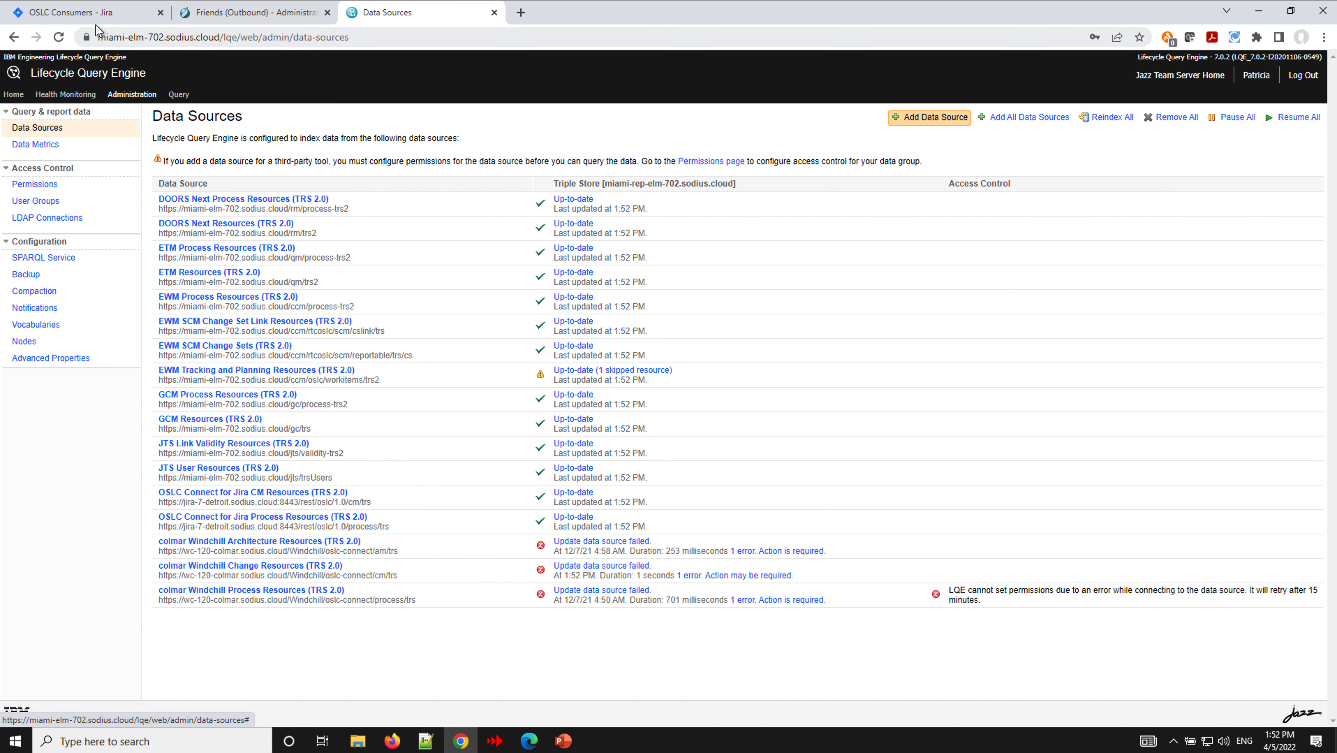
# - Return to the Jira OSLC consumer list and open its Root Services URI rootservices document
pyautogui.click(96, 14)
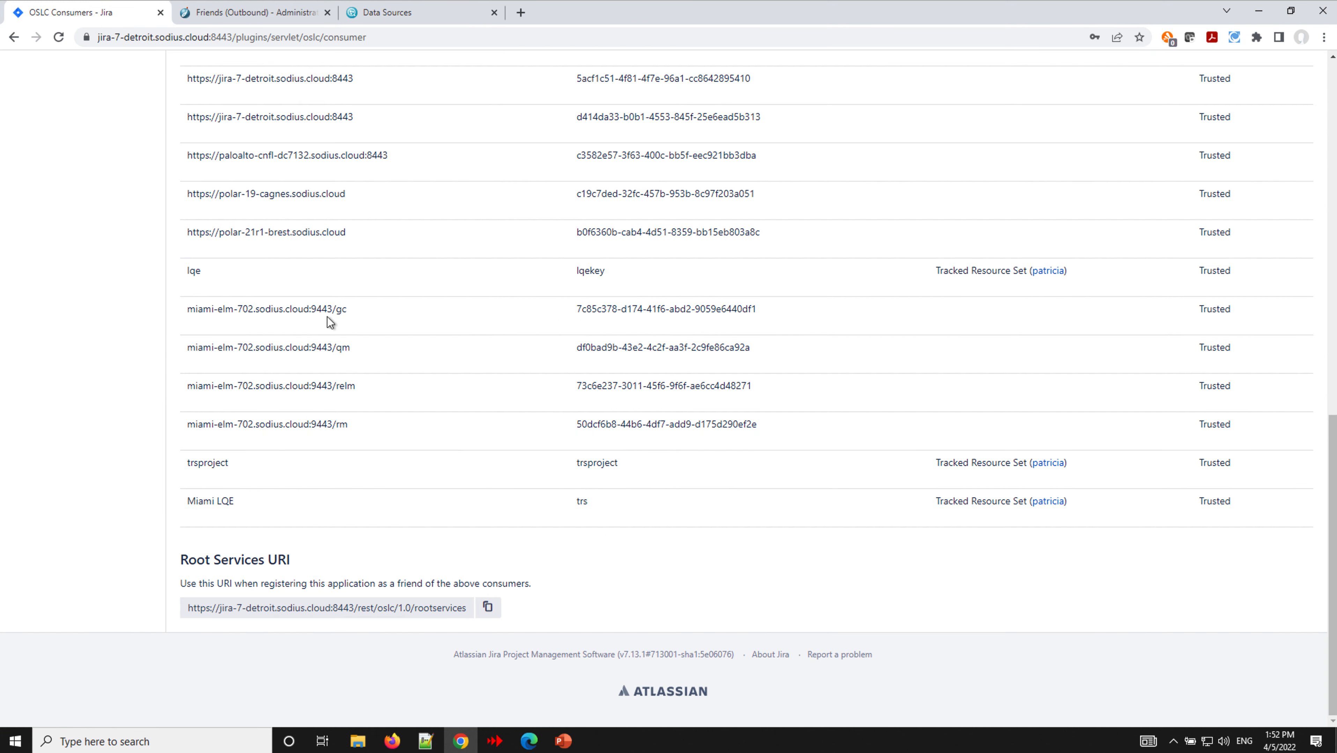
pyautogui.click(323, 608)
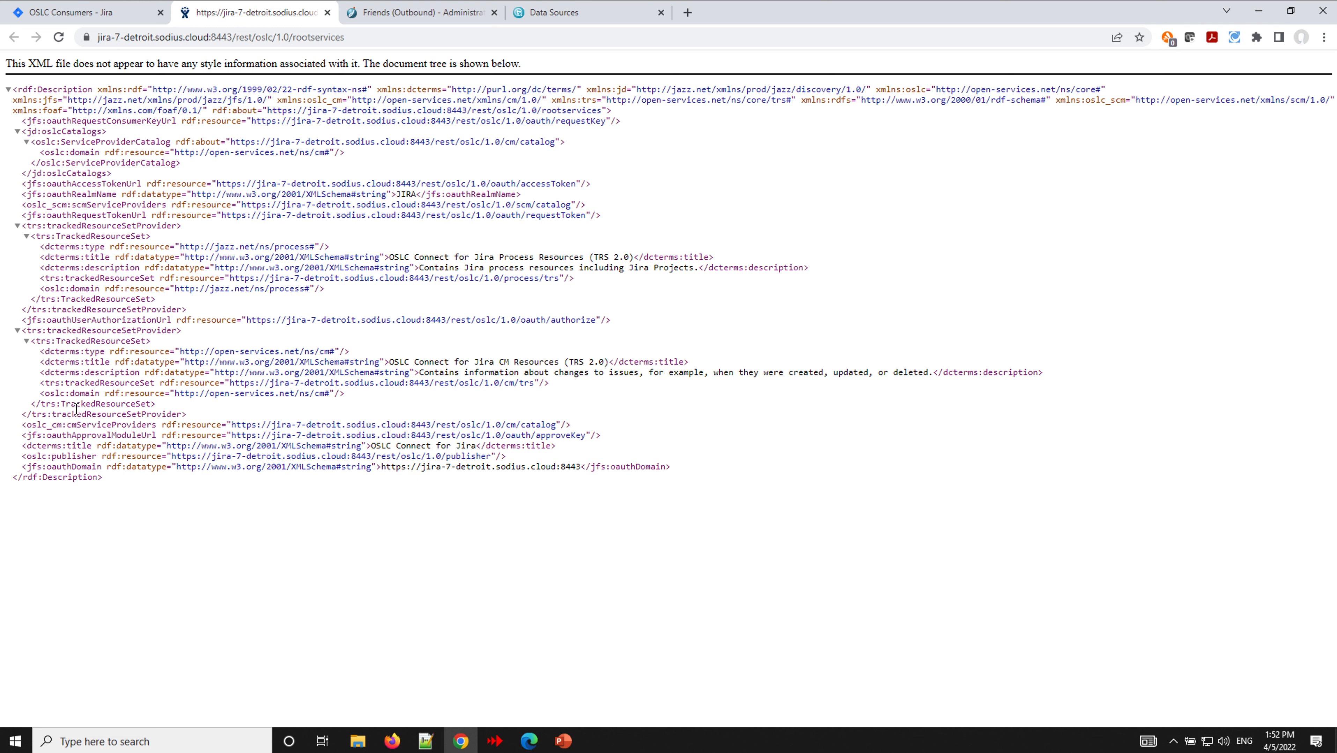
pyautogui.moveTo(22, 224); pyautogui.dragTo(447, 419)
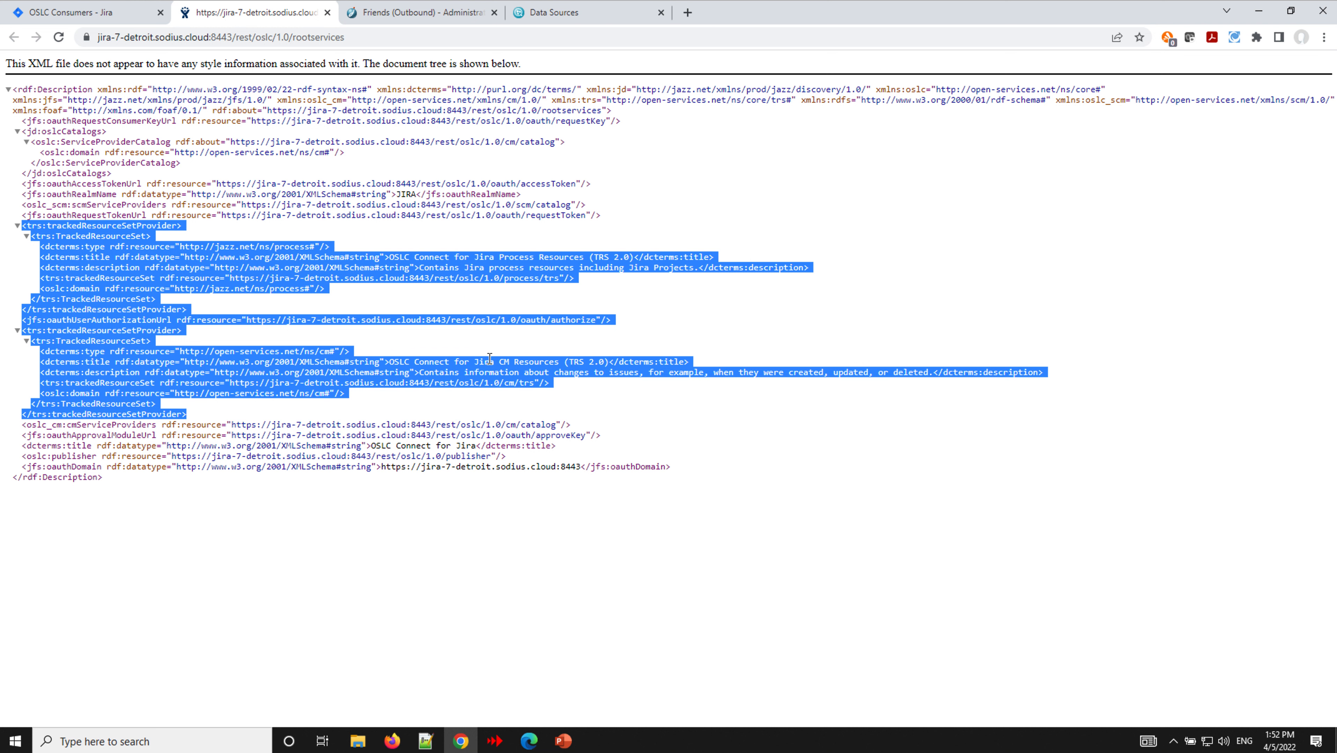
pyautogui.click(605, 553)
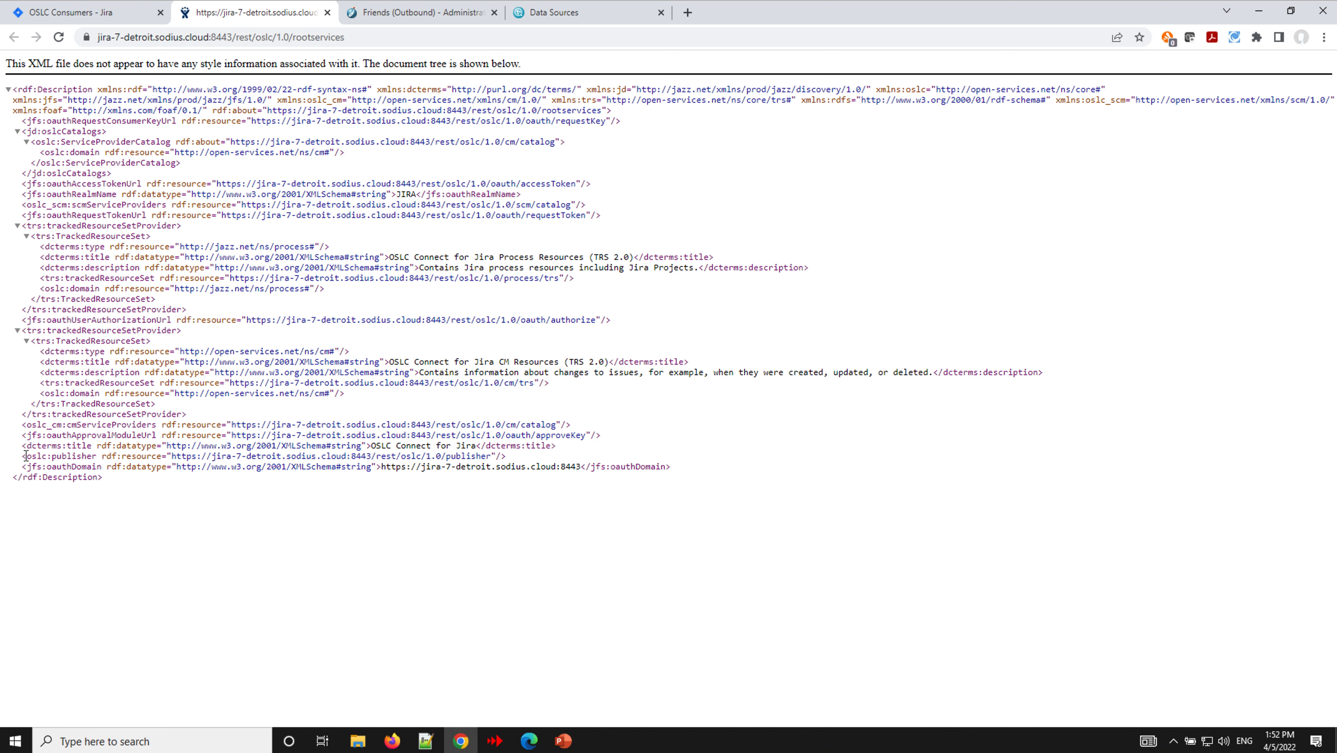
pyautogui.moveTo(23, 467); pyautogui.dragTo(681, 471)
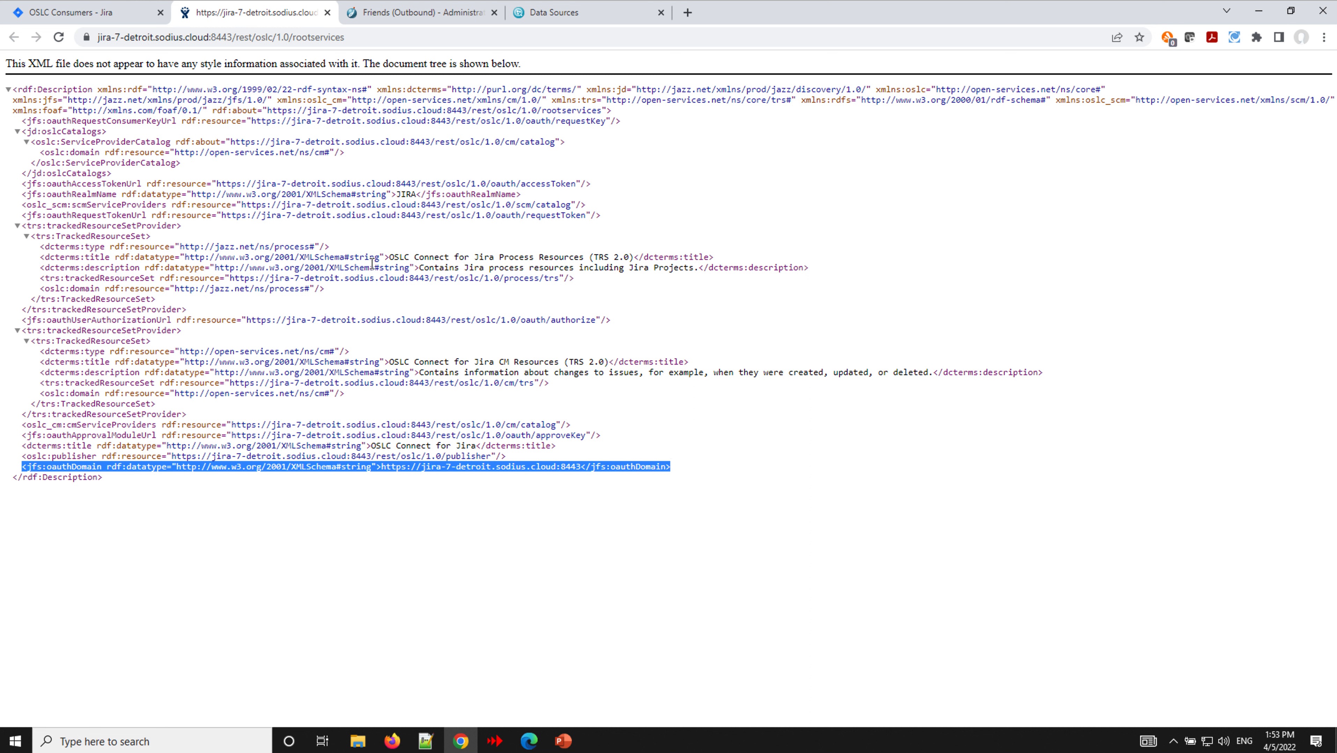
pyautogui.click(98, 216)
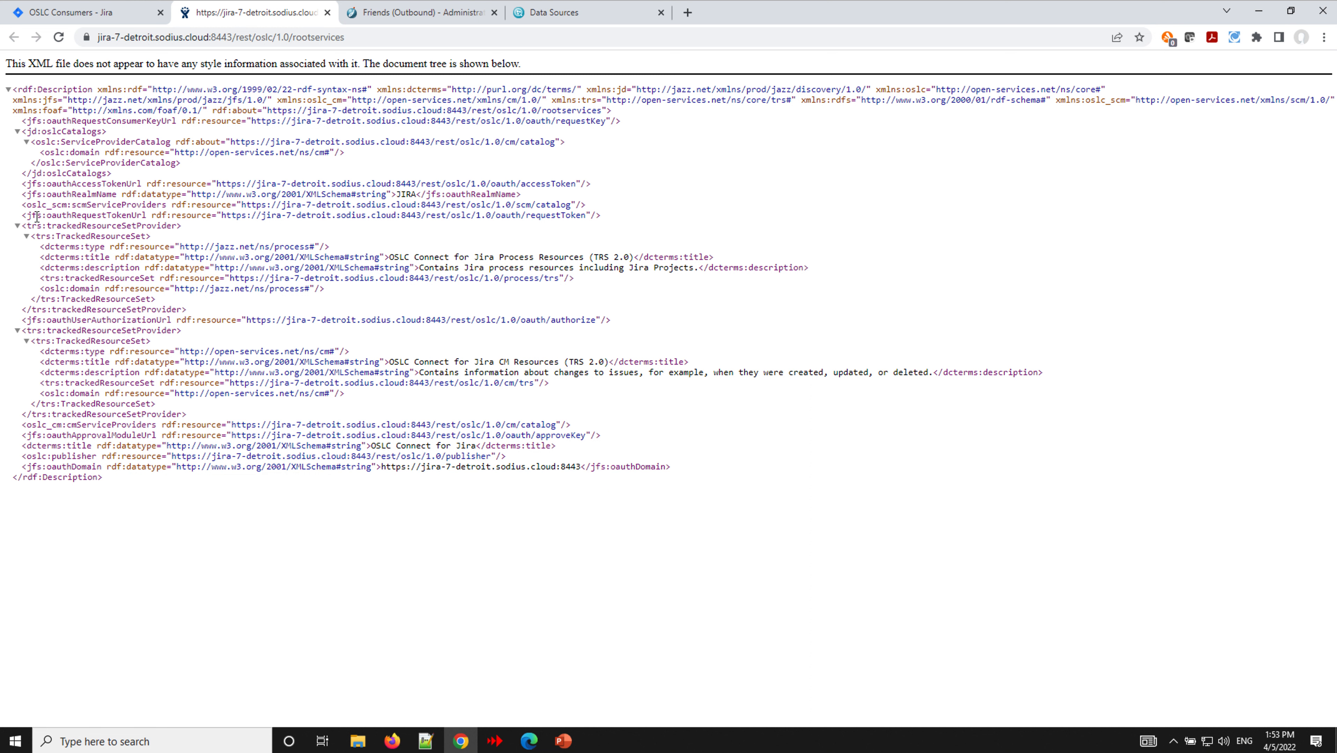
pyautogui.moveTo(22, 215); pyautogui.dragTo(629, 217)
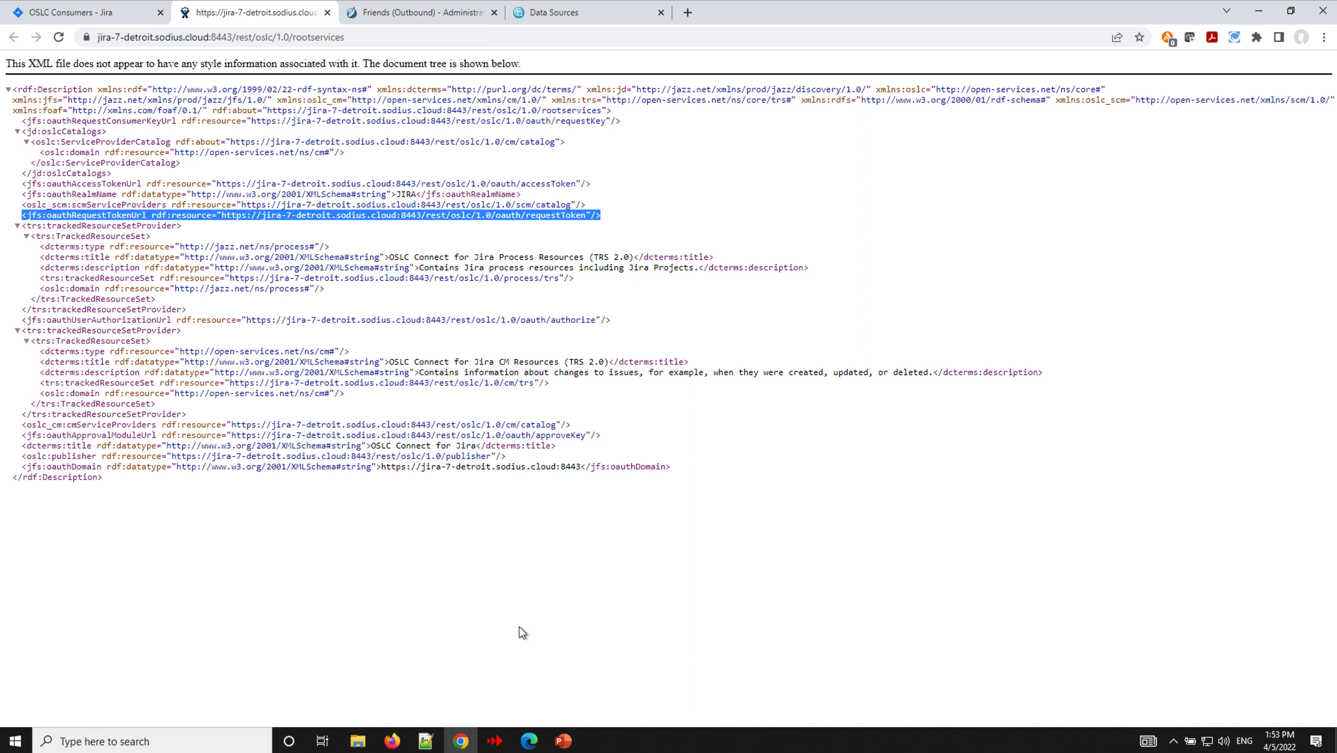
pyautogui.click(563, 741)
# - Step past the Friending and Consuming Pattern slides, ending on slide 4, What Friends Do You Need
pyautogui.click(82, 436)
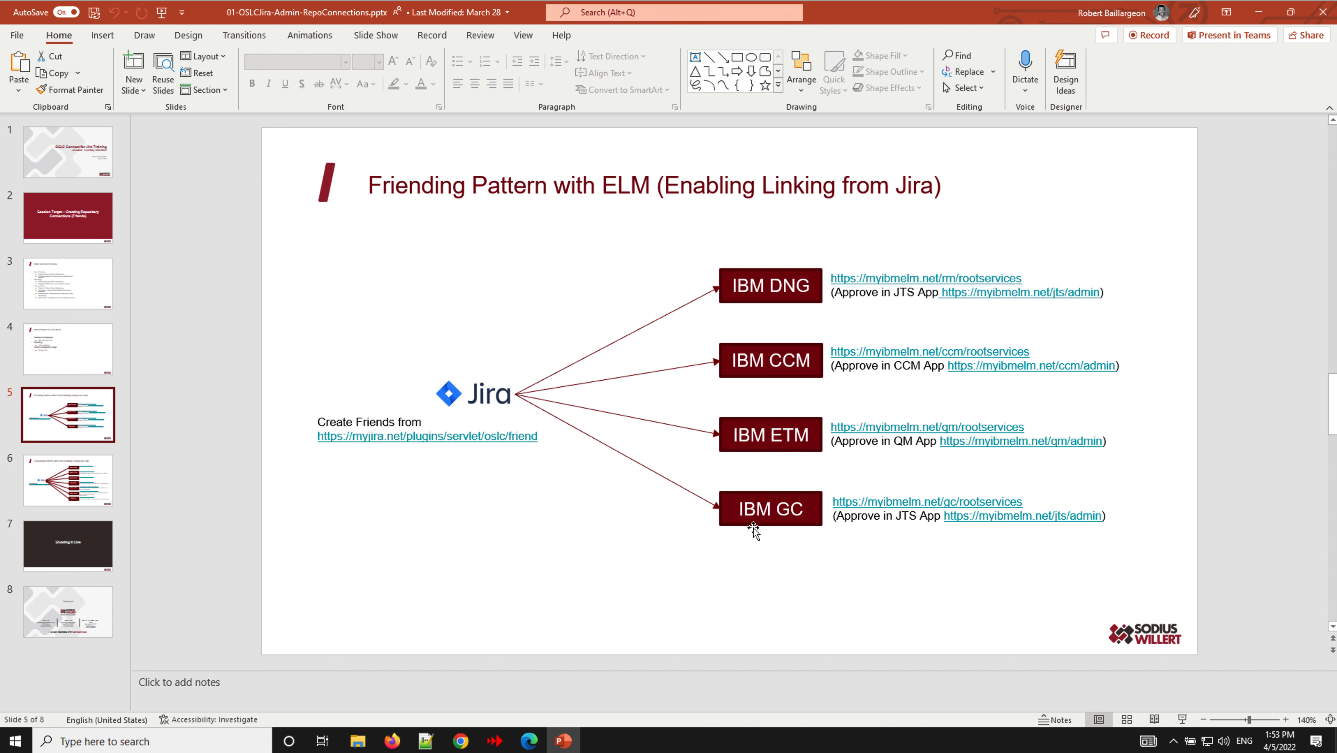
pyautogui.click(33, 477)
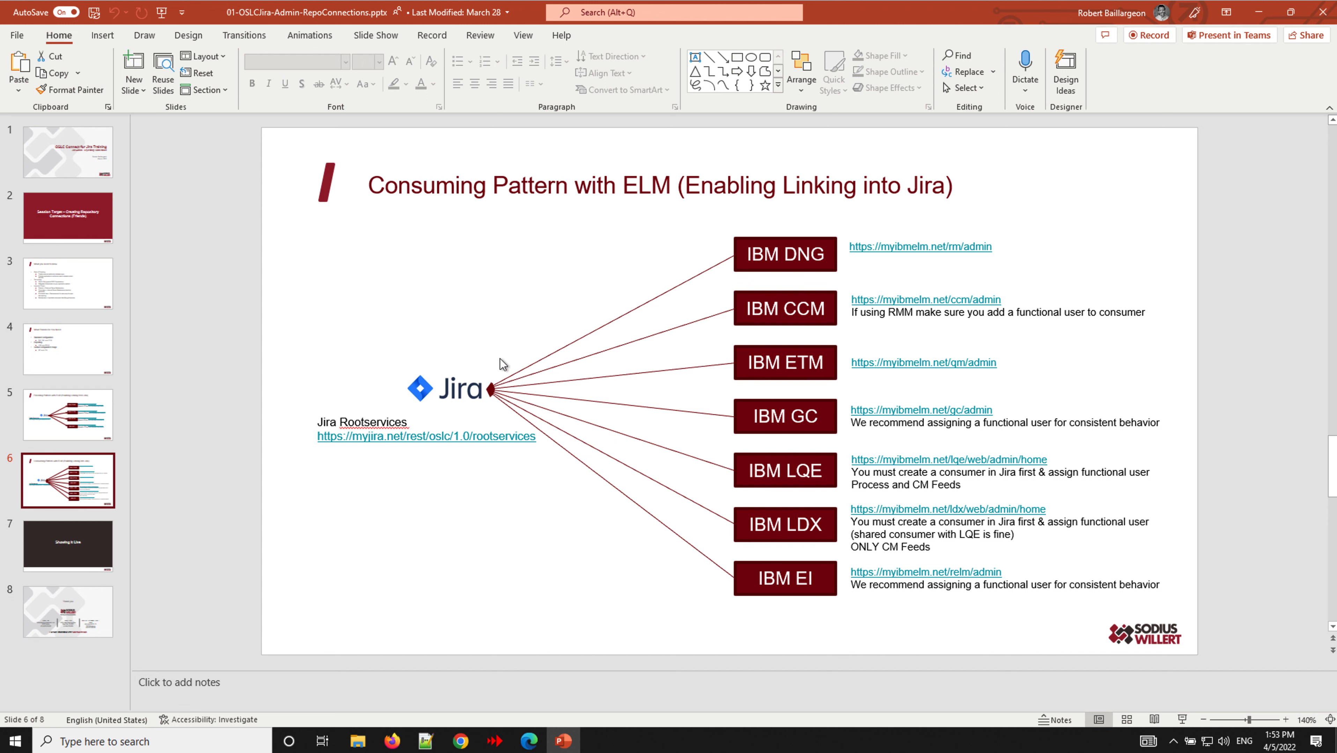
pyautogui.click(63, 365)
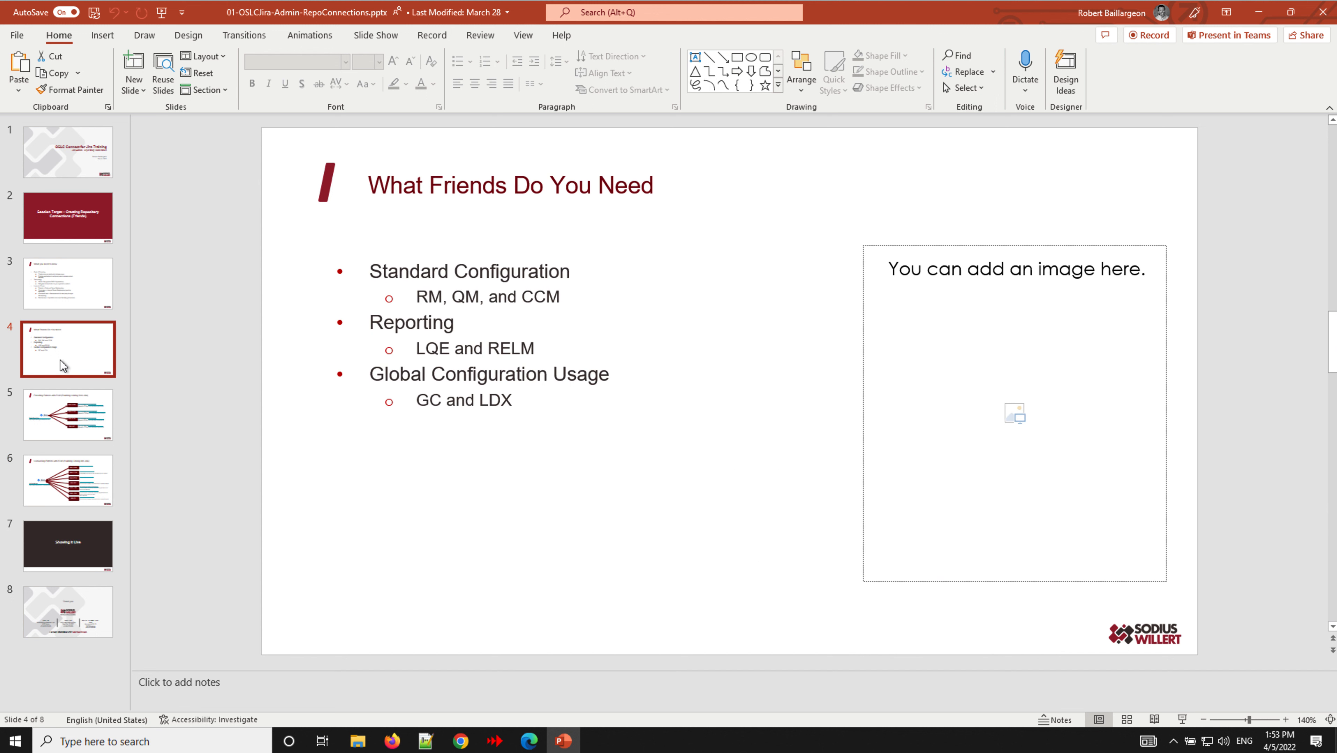